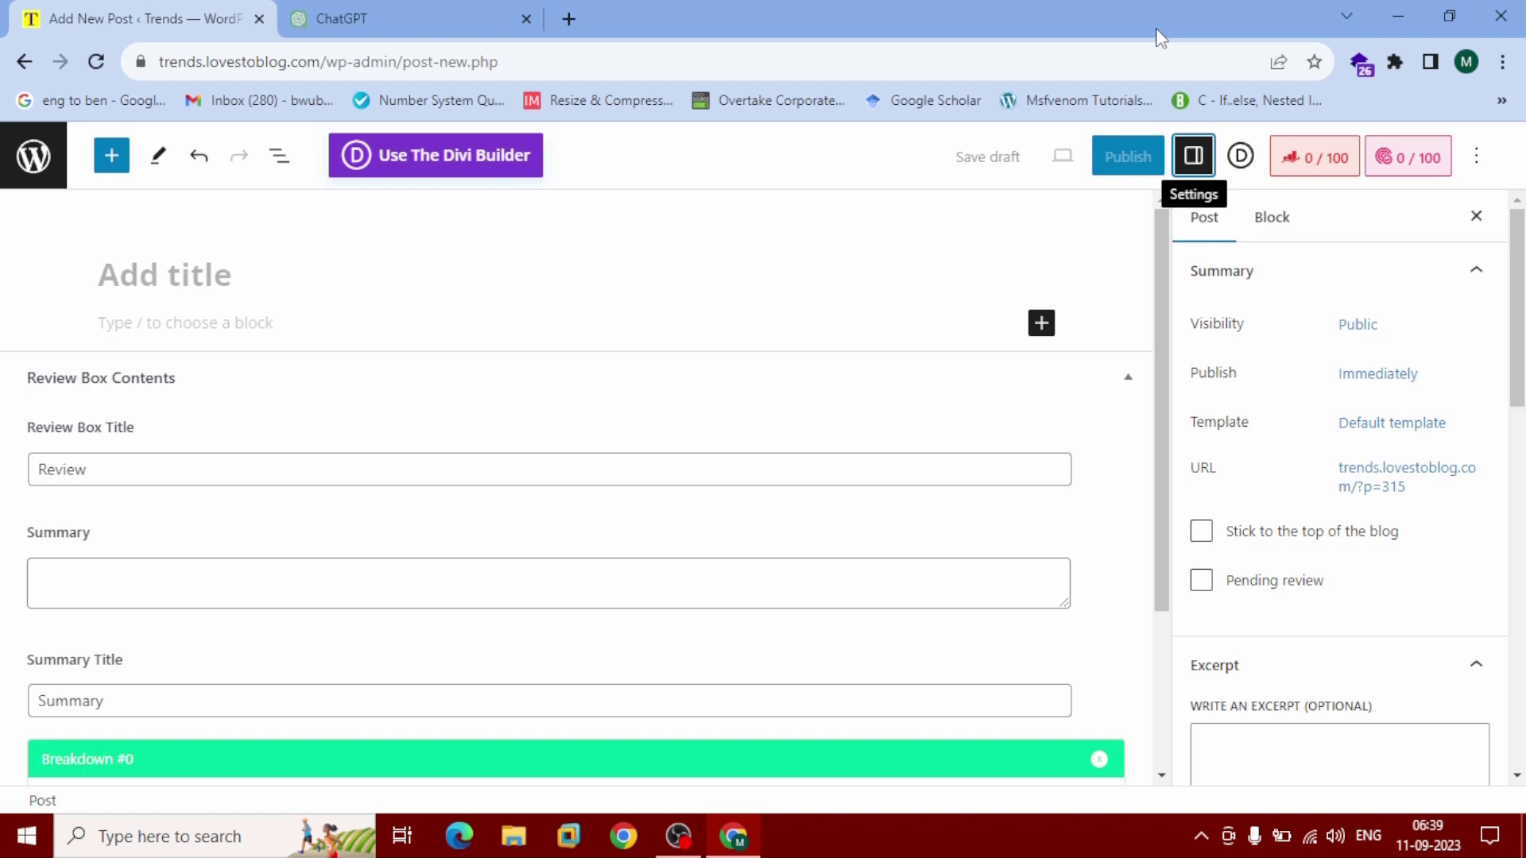
Step: Switch to ChatGPT and generate an article on "web vs app development" using the AIPRM prompt "Fully SEO Optimized Article including FAQ's"
{"action": "left_click", "coordinate": [381, 22]}
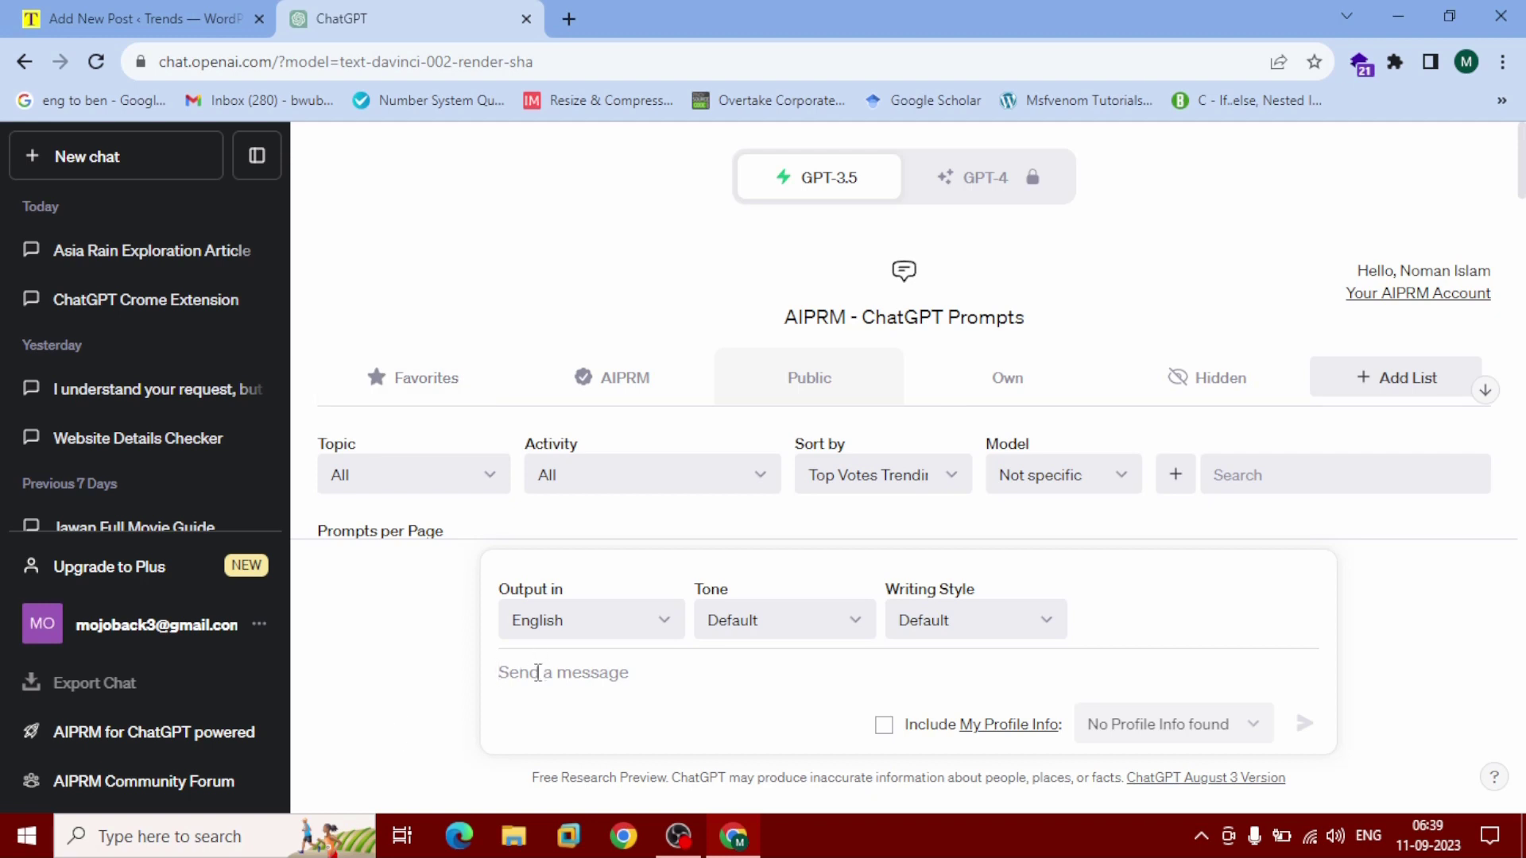
{"action": "type", "text": "web vs app development"}
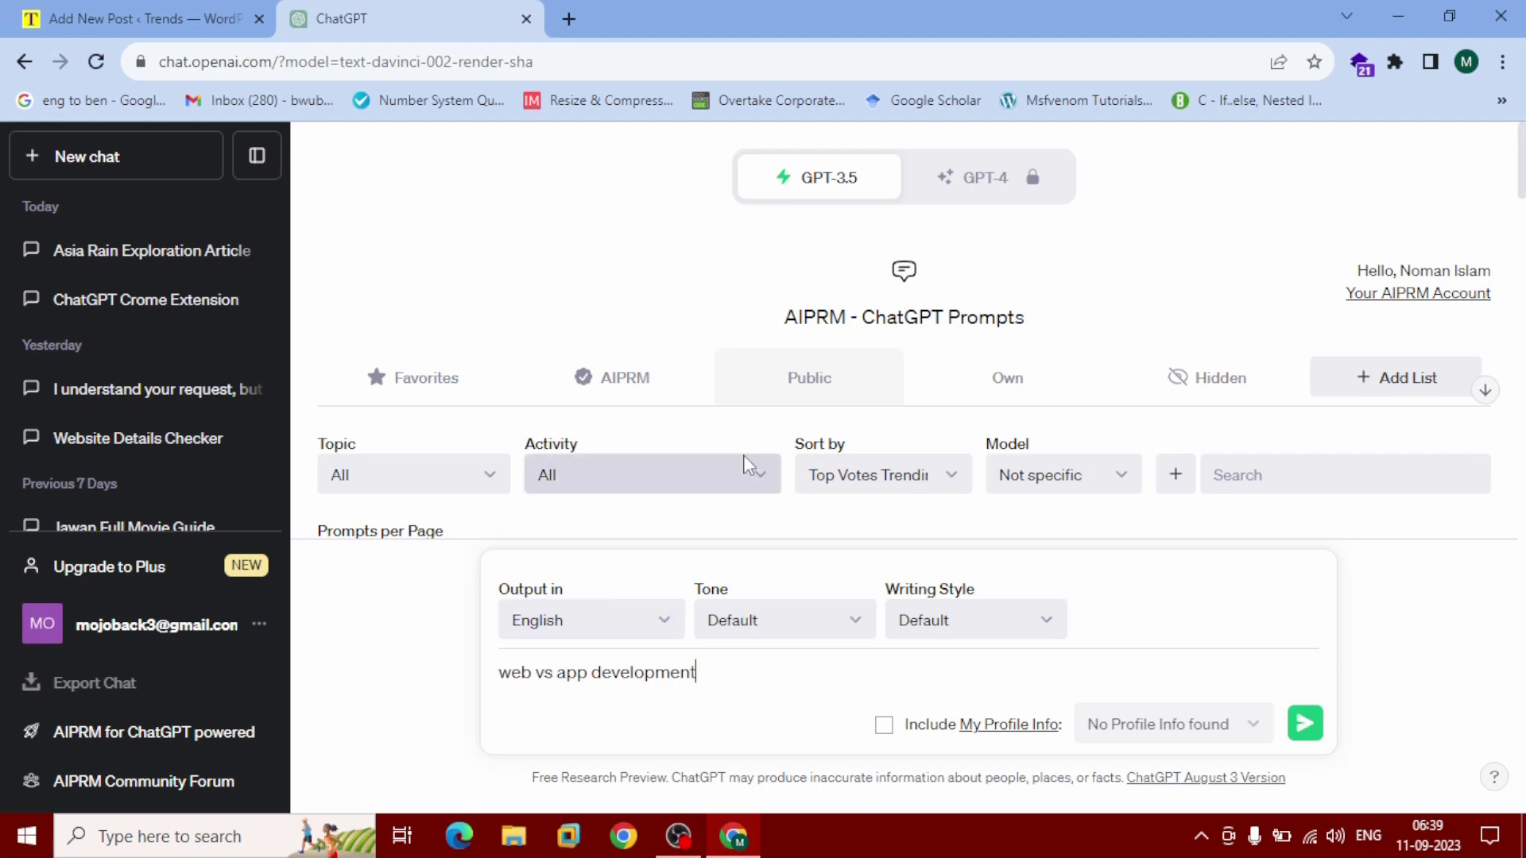
{"action": "scroll", "coordinate": [746, 456], "scroll_direction": "down", "scroll_amount": 3}
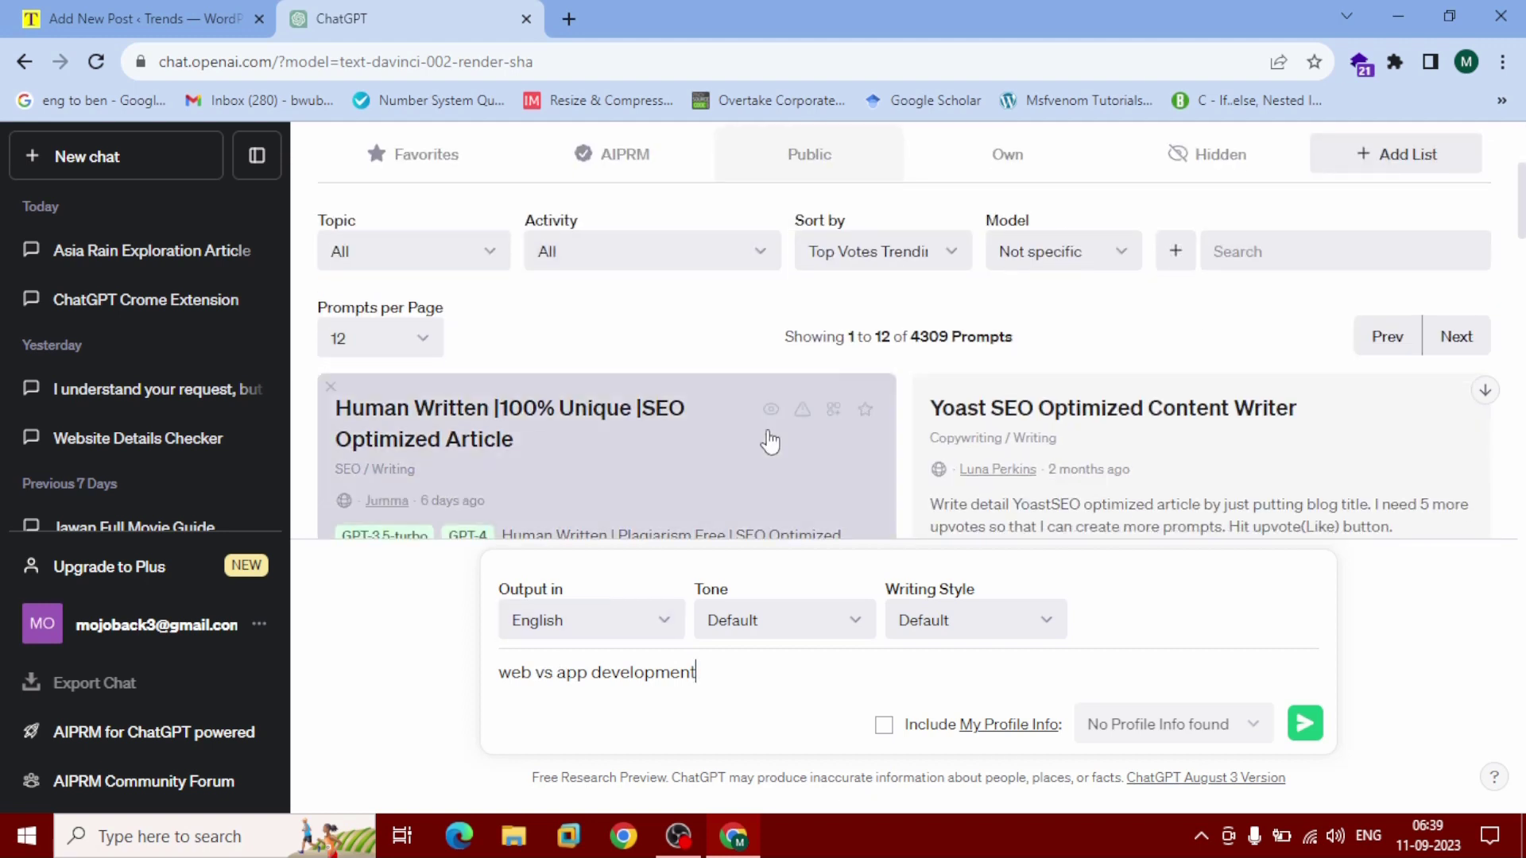
{"action": "scroll", "coordinate": [769, 442], "scroll_direction": "down", "scroll_amount": 5}
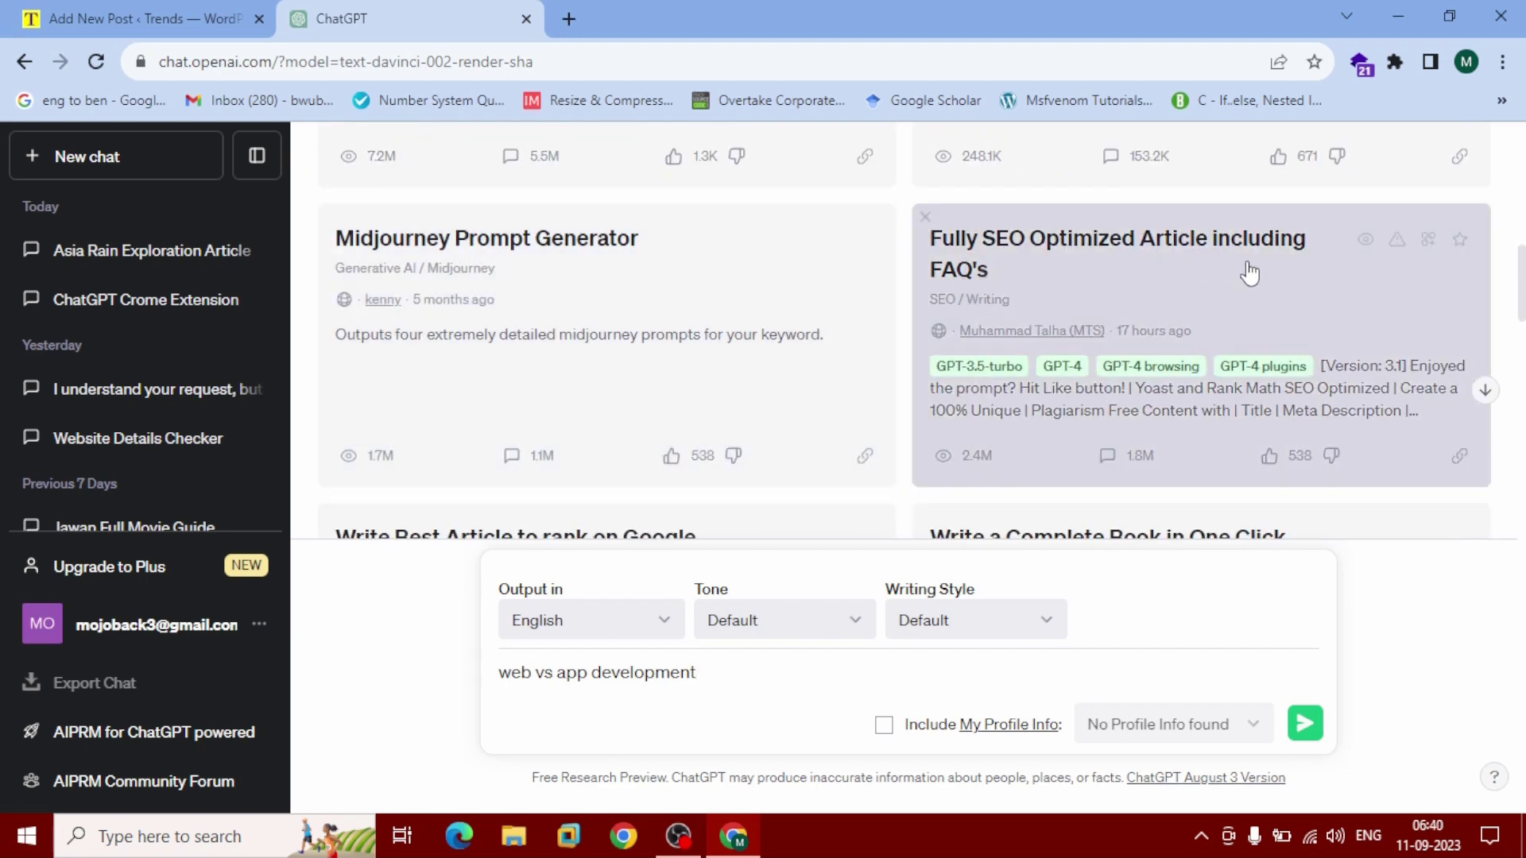
{"action": "left_click", "coordinate": [1199, 288]}
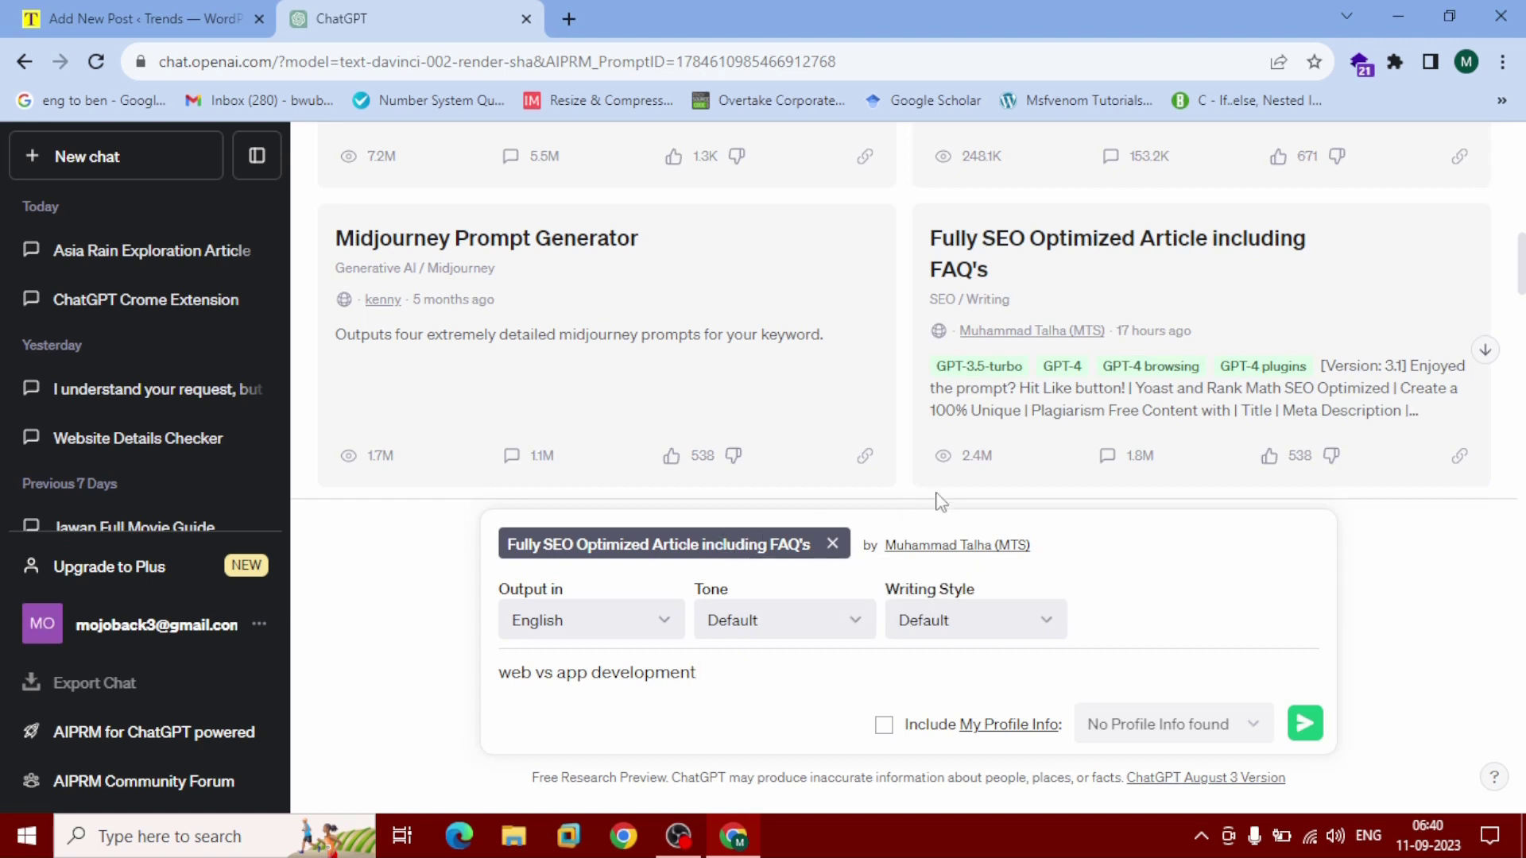
{"action": "left_click", "coordinate": [1314, 734]}
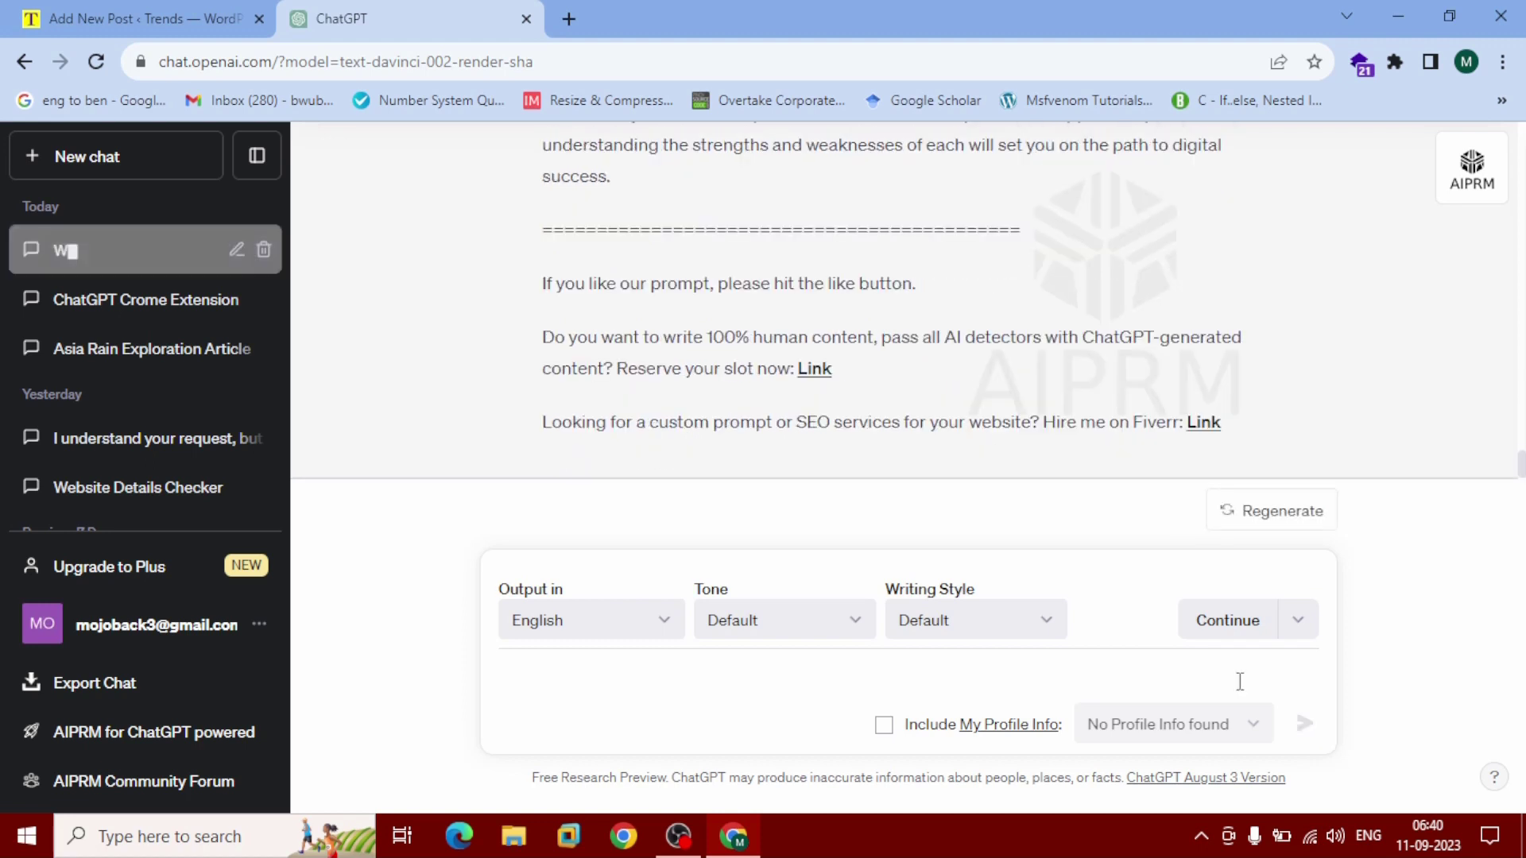
Step: Copy the generated title "Web vs App Development: Choosing the Right Path" and paste it as the title of the new WordPress post
{"action": "scroll", "coordinate": [1097, 412], "scroll_direction": "up", "scroll_amount": 15}
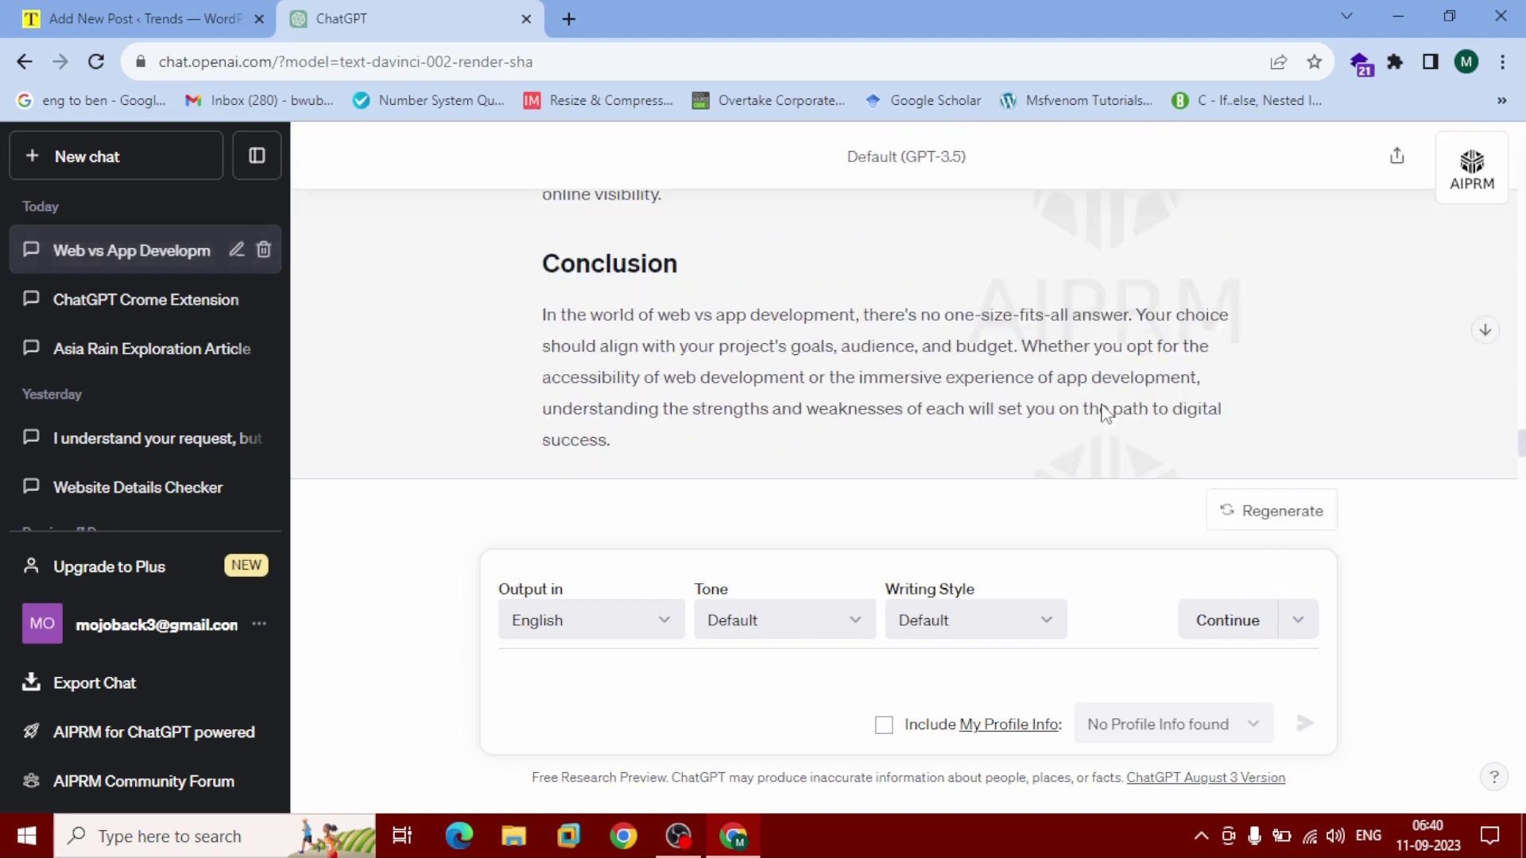
{"action": "scroll", "coordinate": [1104, 420], "scroll_direction": "up", "scroll_amount": 15}
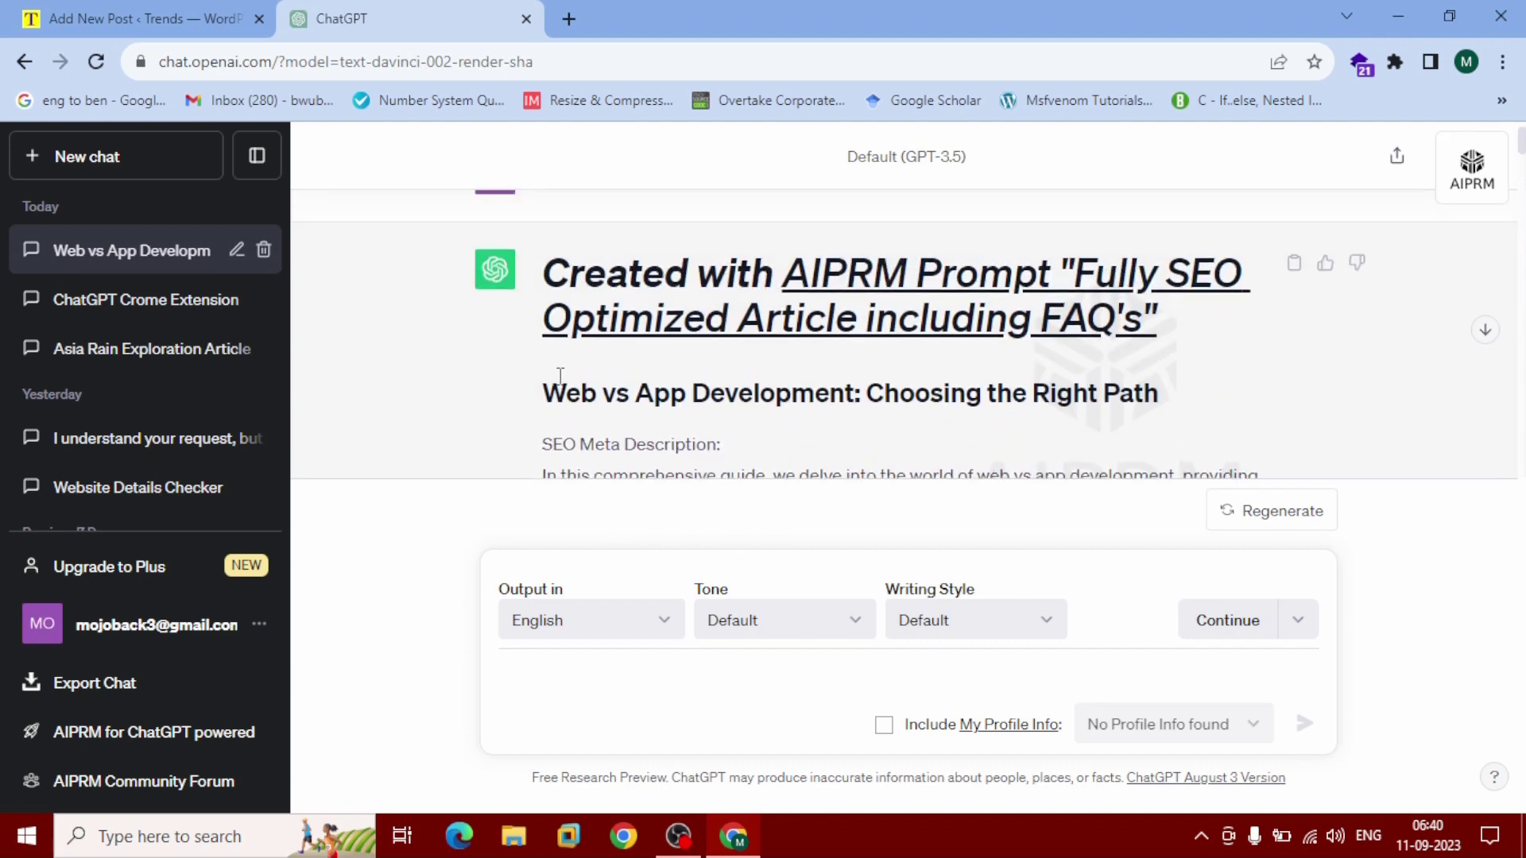
{"action": "left_click_drag", "start_coordinate": [545, 394], "coordinate": [1165, 401]}
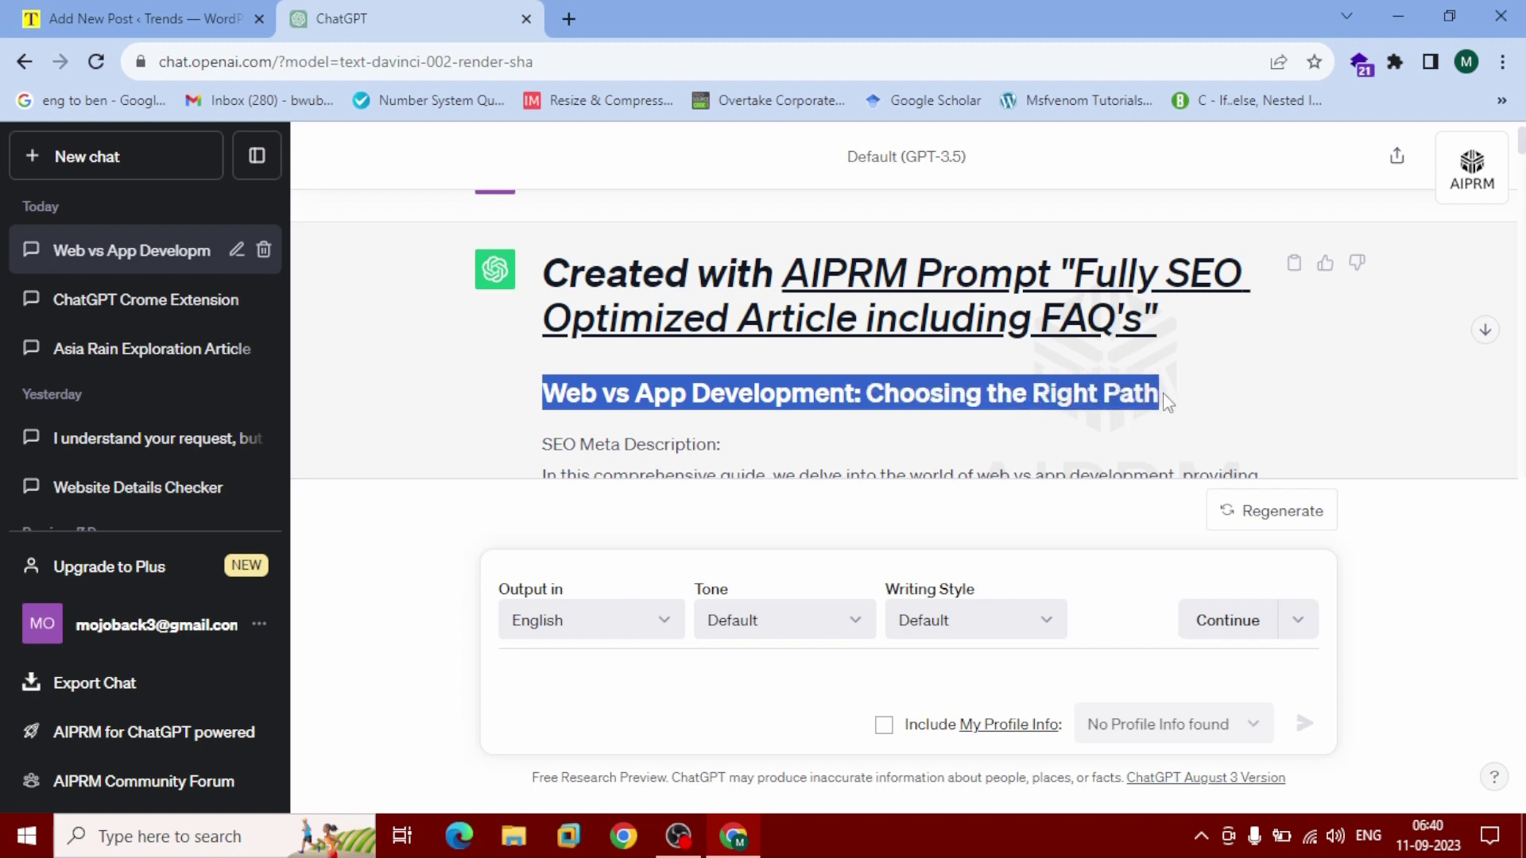
{"action": "right_click", "coordinate": [1093, 403]}
{"action": "left_click", "coordinate": [1033, 422]}
{"action": "left_click", "coordinate": [143, 18]}
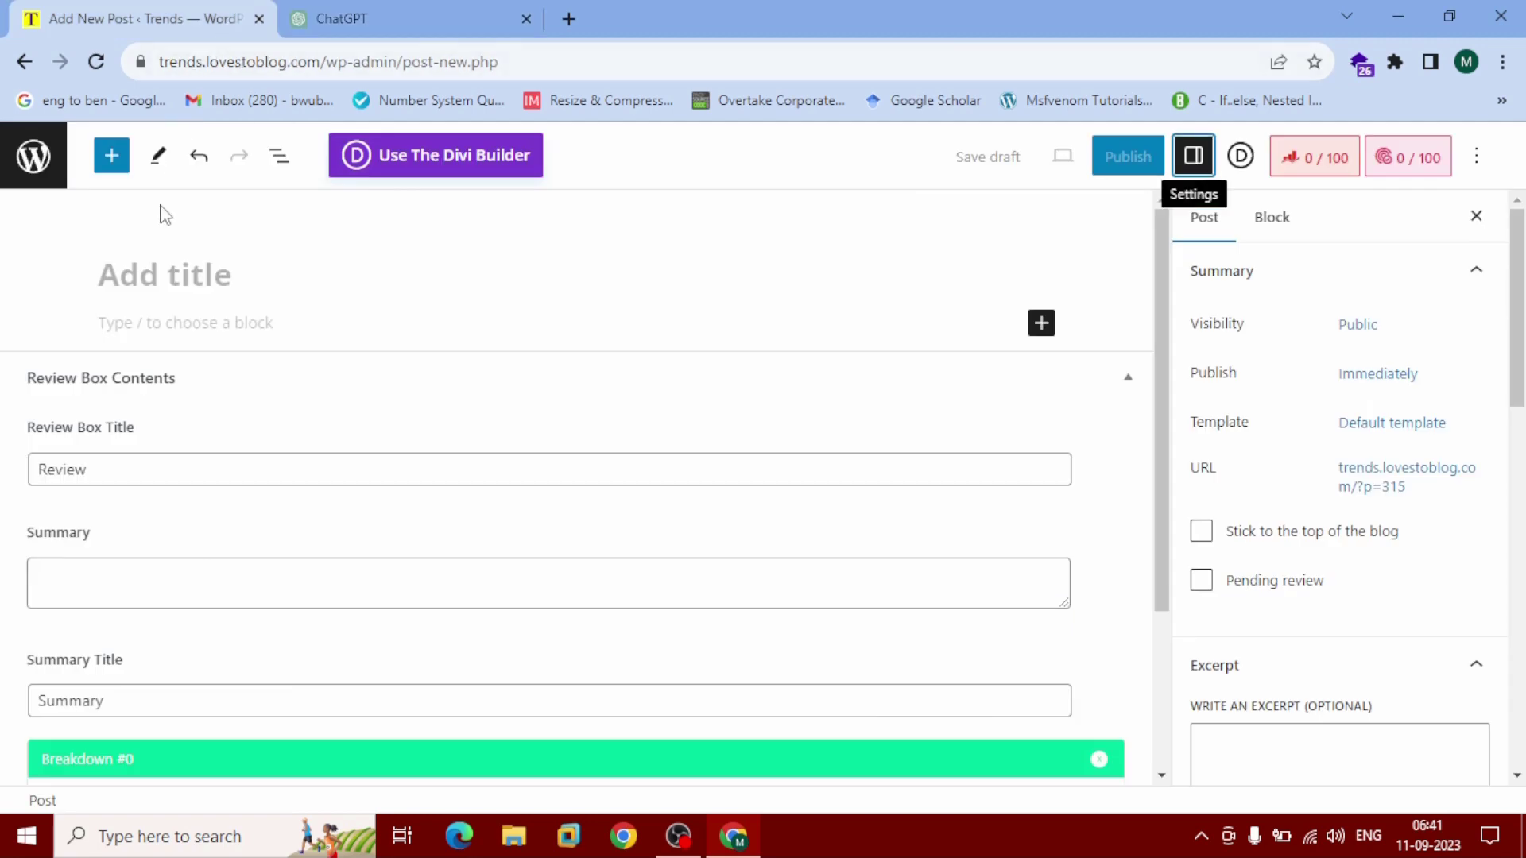
{"action": "left_click", "coordinate": [199, 280]}
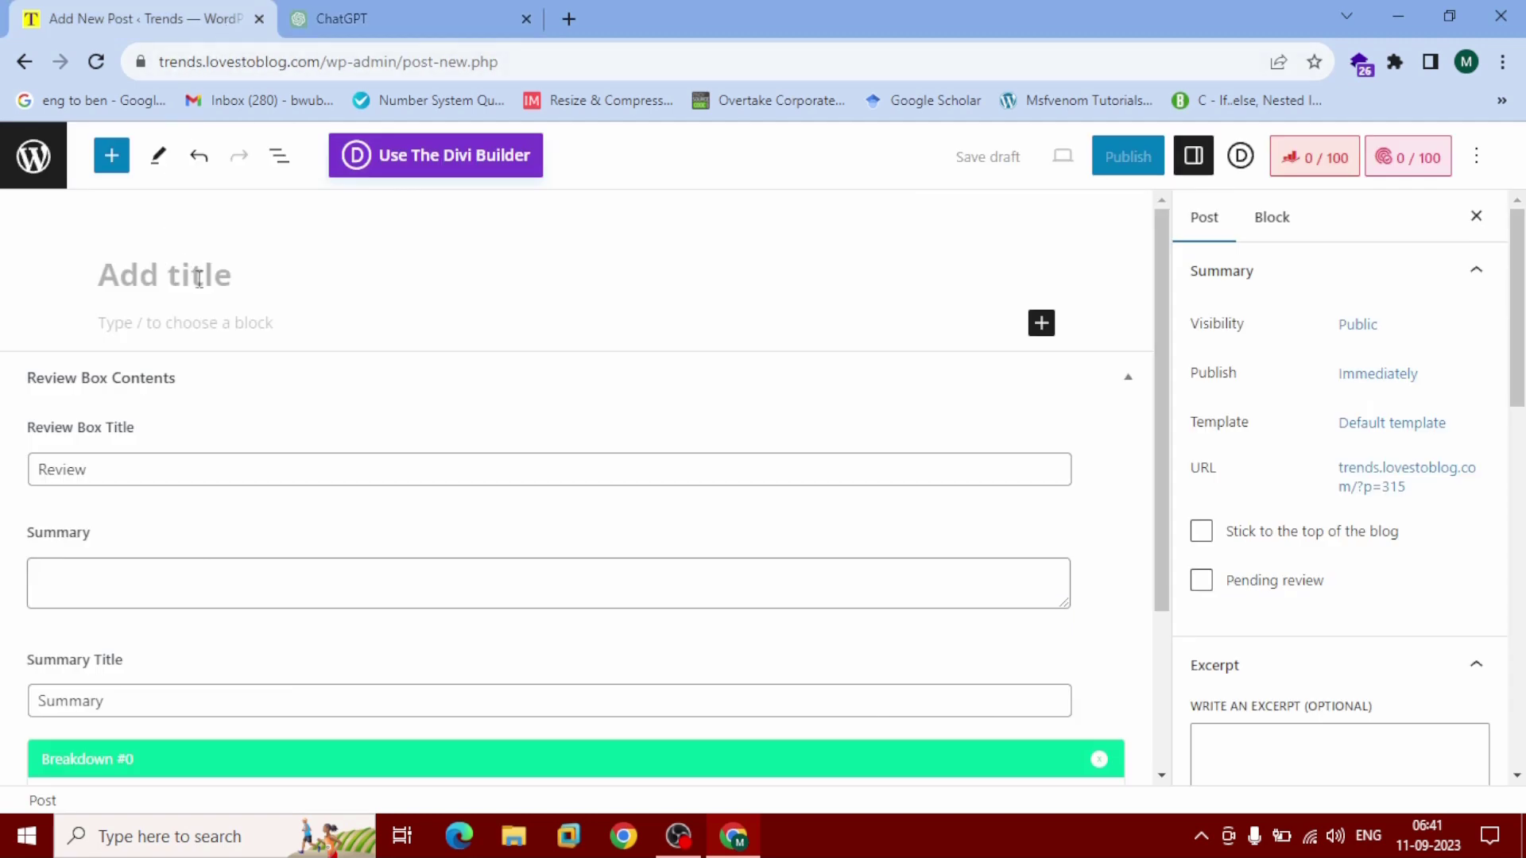
{"action": "right_click", "coordinate": [198, 280]}
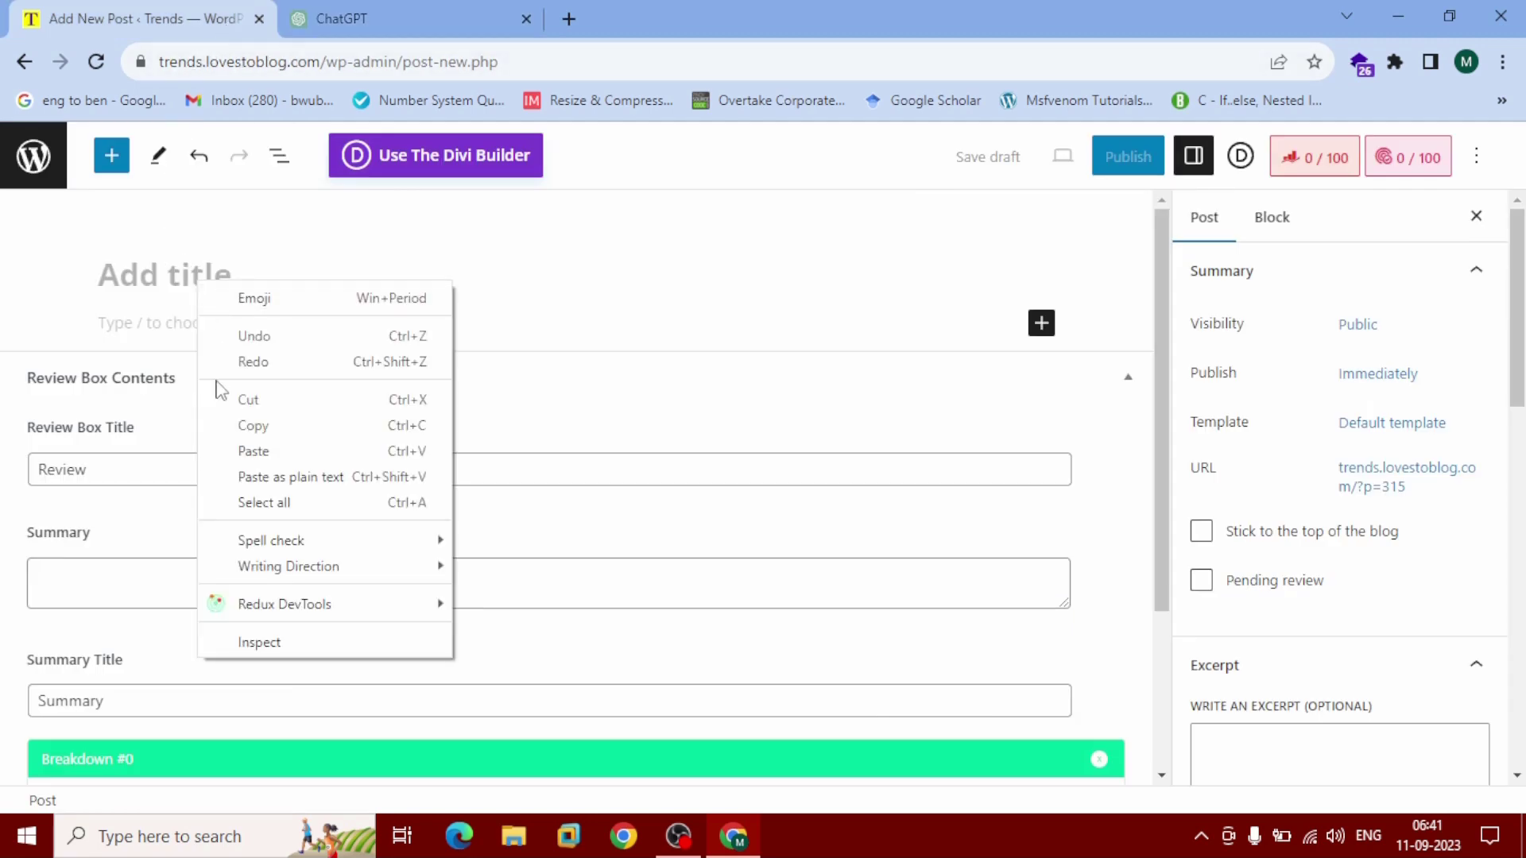
{"action": "left_click", "coordinate": [239, 447]}
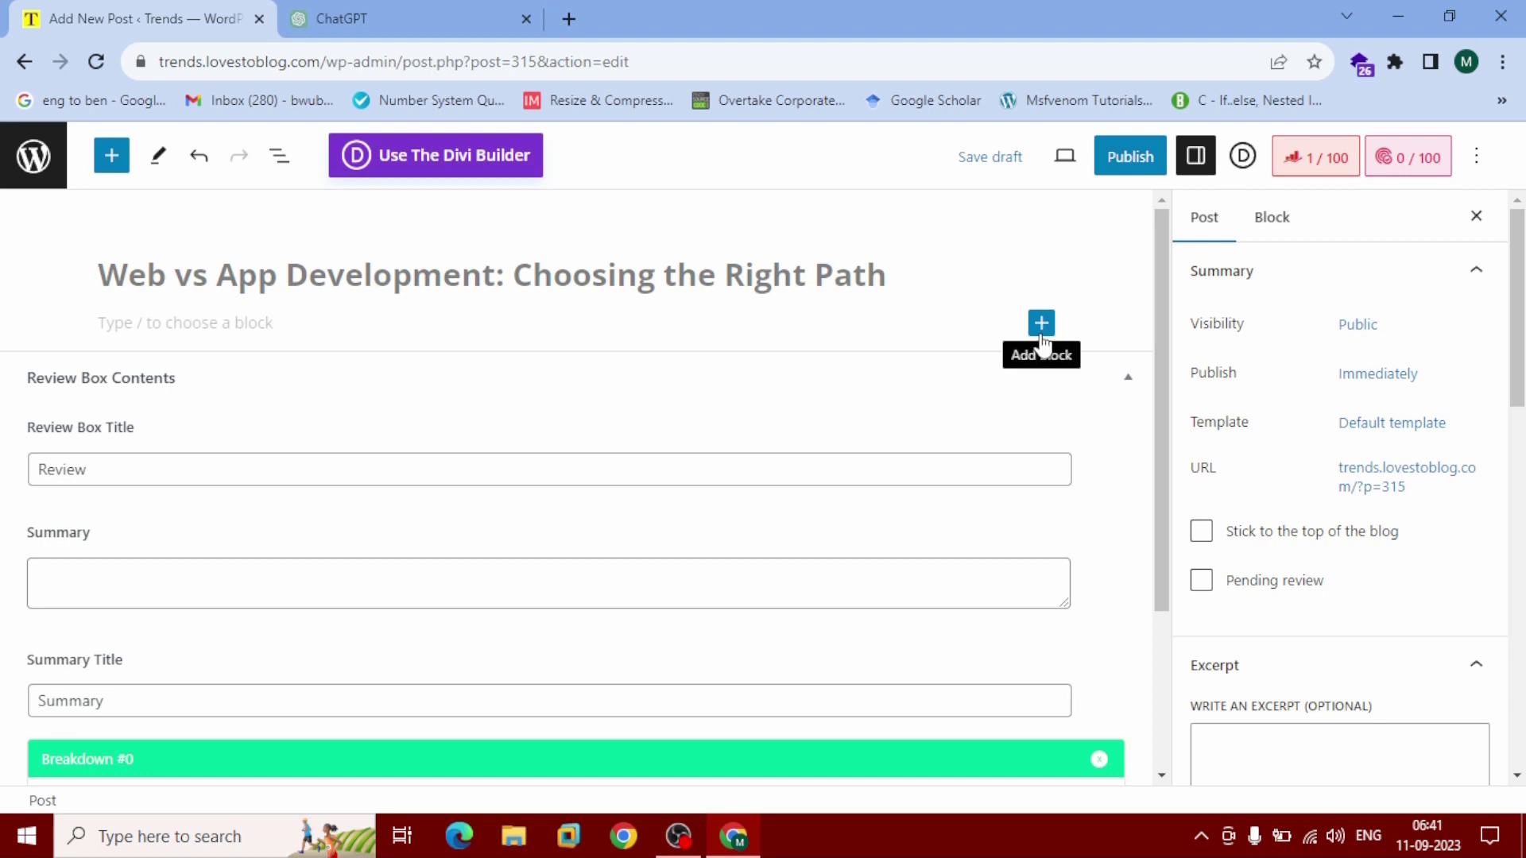
Step: Find the Post Featured Image block by searching "featu" and insert it below the post title
{"action": "scroll", "coordinate": [1325, 504], "scroll_direction": "down", "scroll_amount": 6}
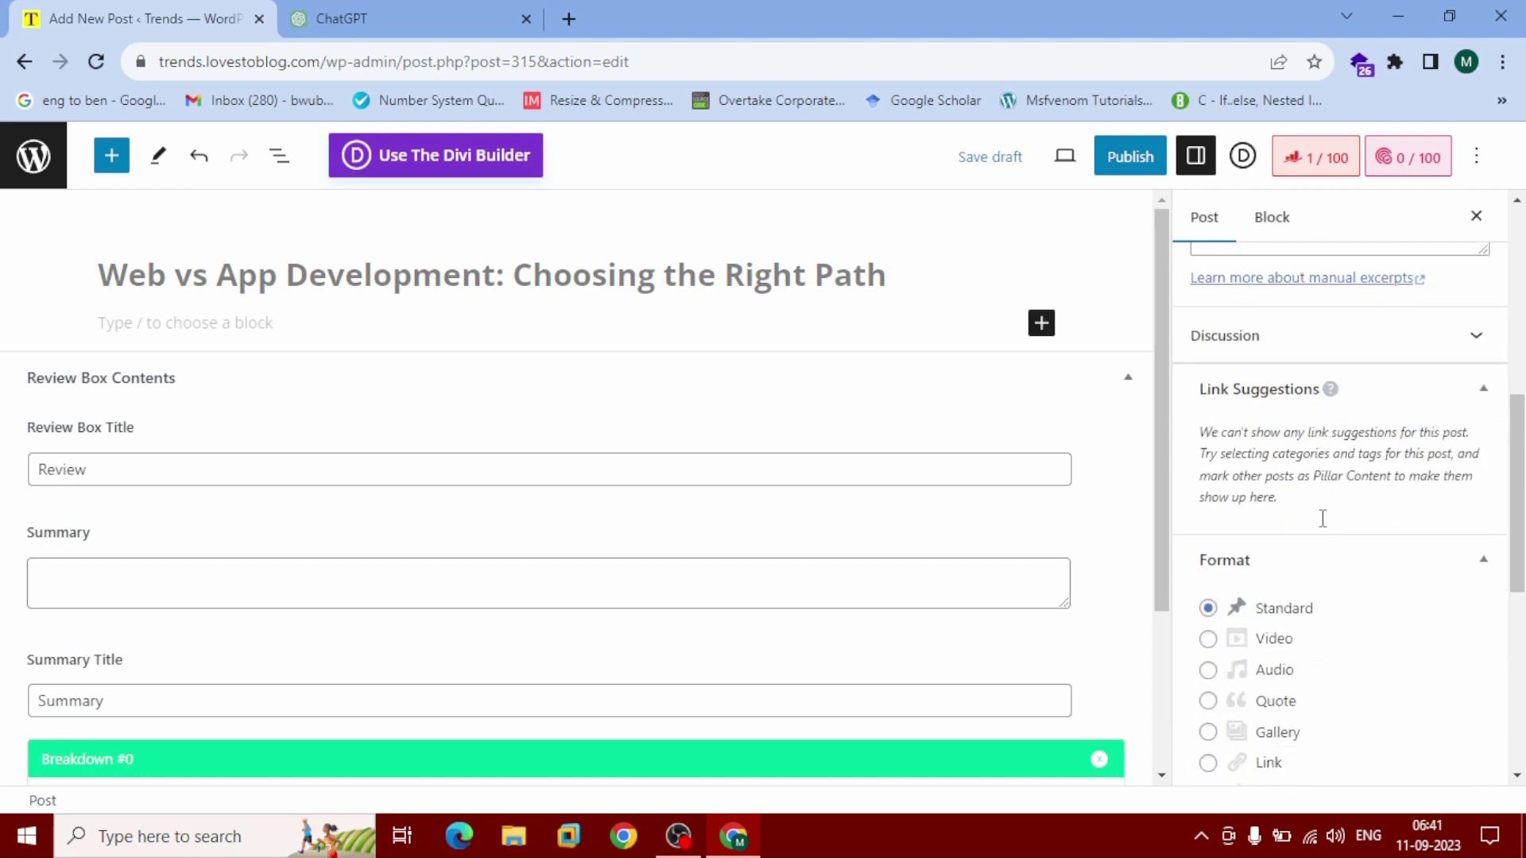
{"action": "scroll", "coordinate": [1322, 518], "scroll_direction": "up", "scroll_amount": 7}
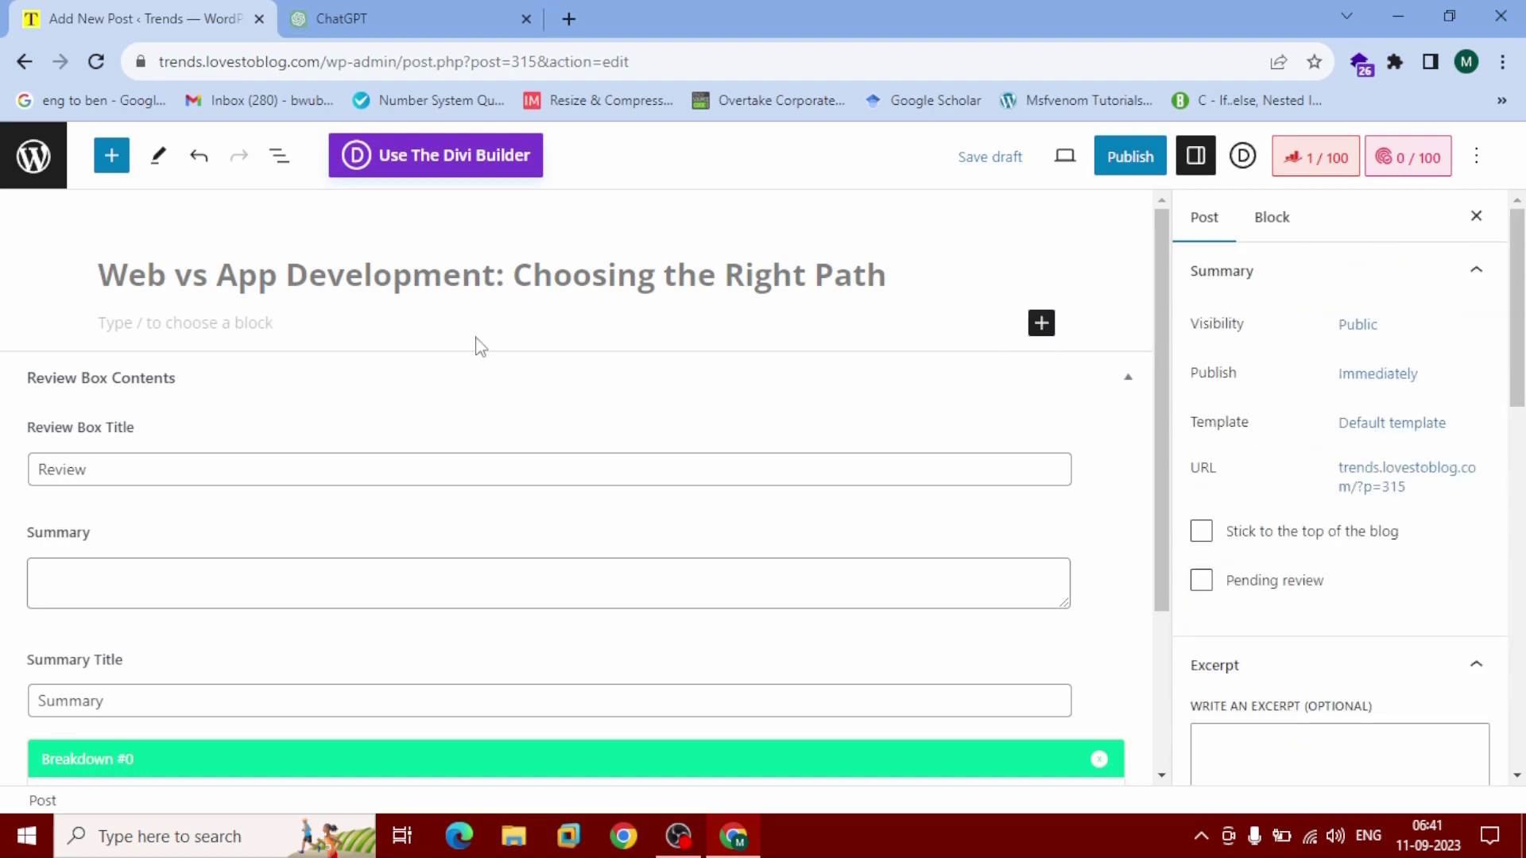
{"action": "left_click", "coordinate": [112, 156]}
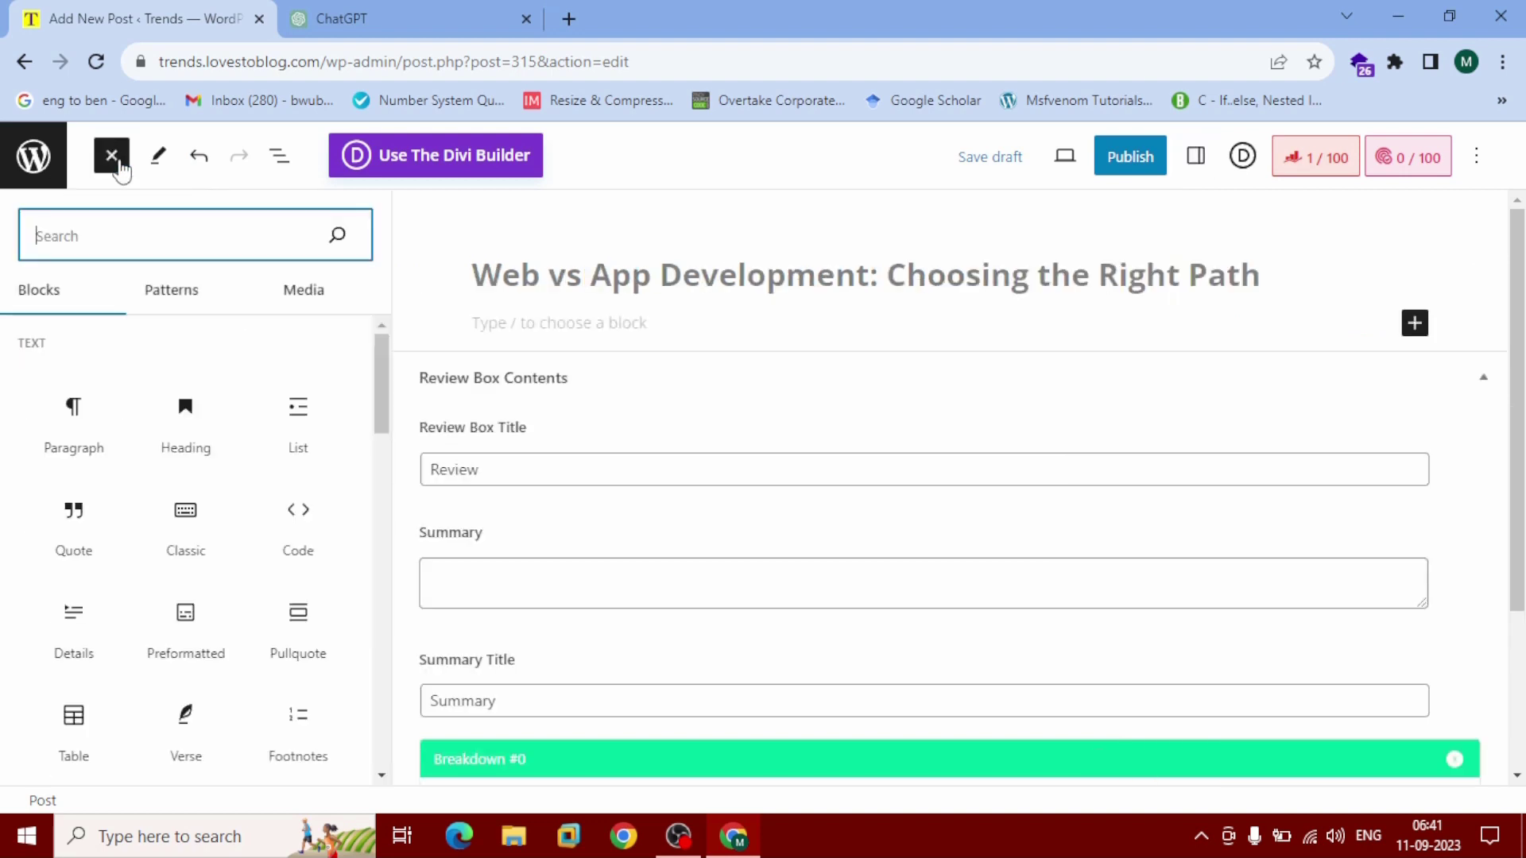
{"action": "type", "text": "fea"}
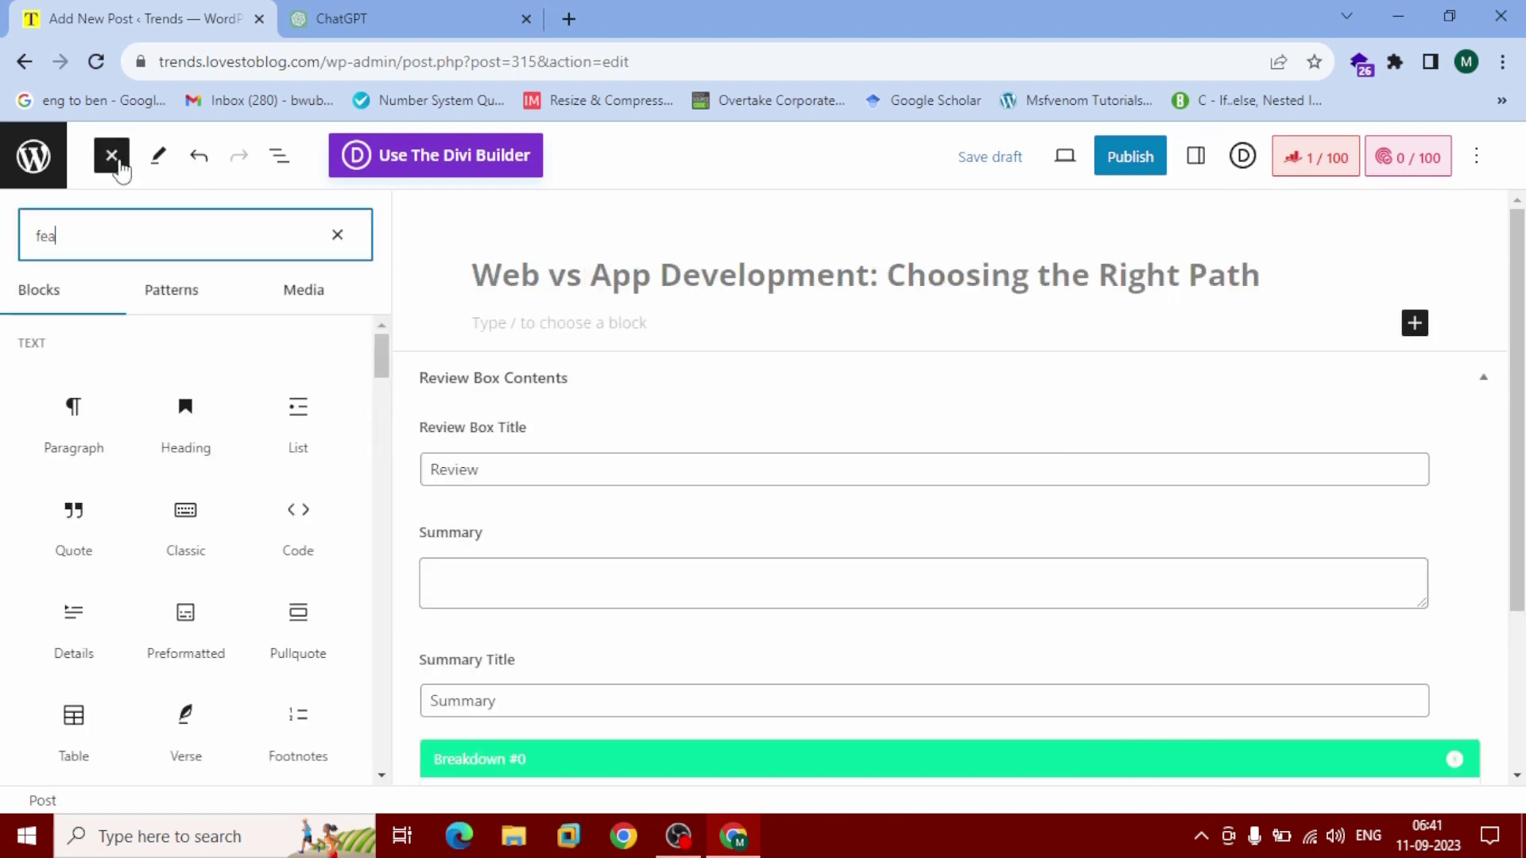
{"action": "type", "text": "tu"}
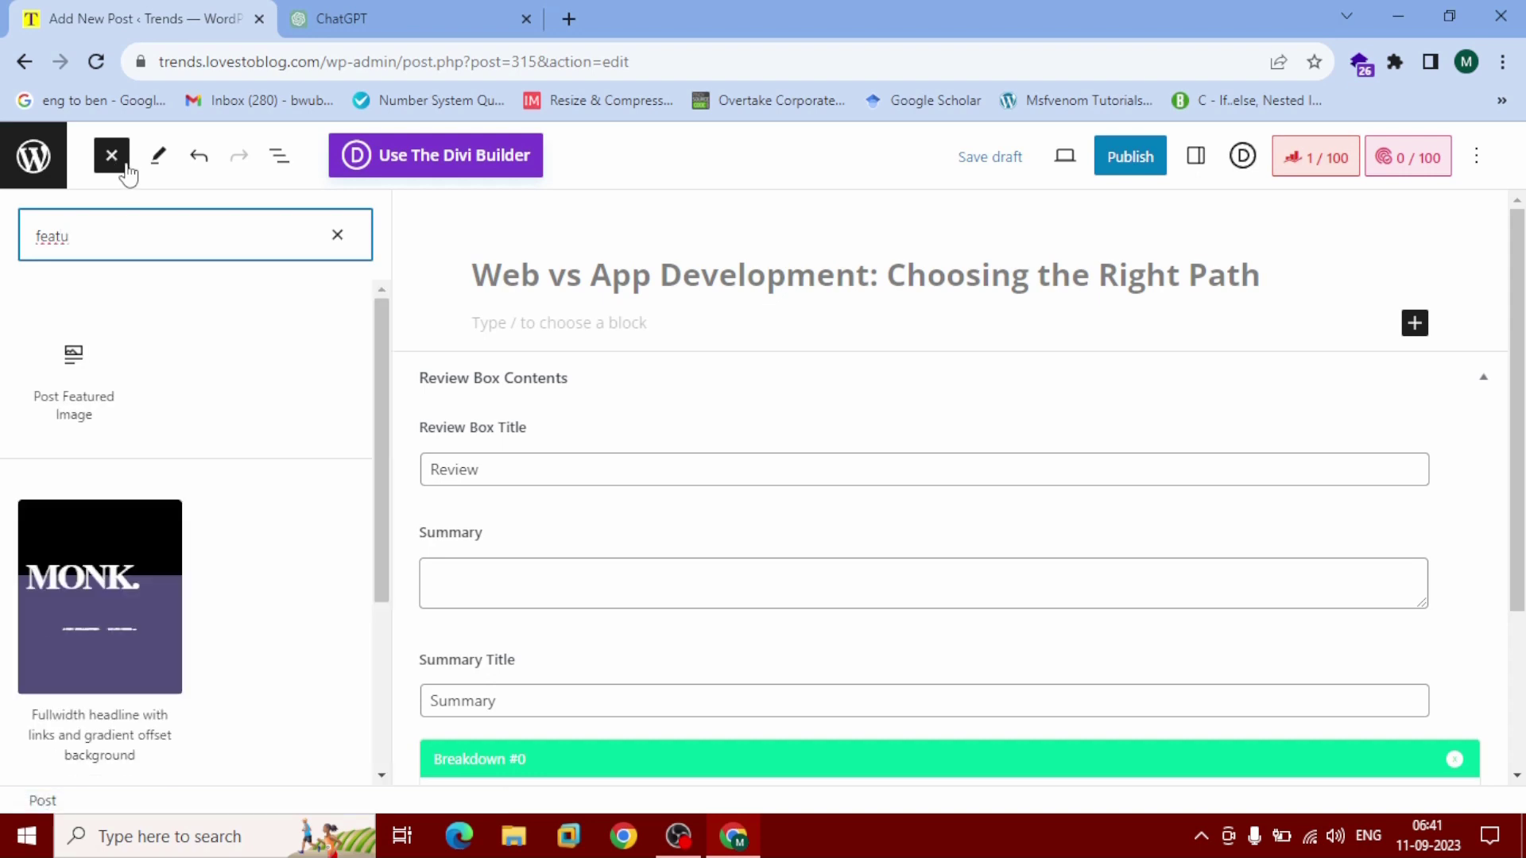
{"action": "left_click", "coordinate": [83, 379]}
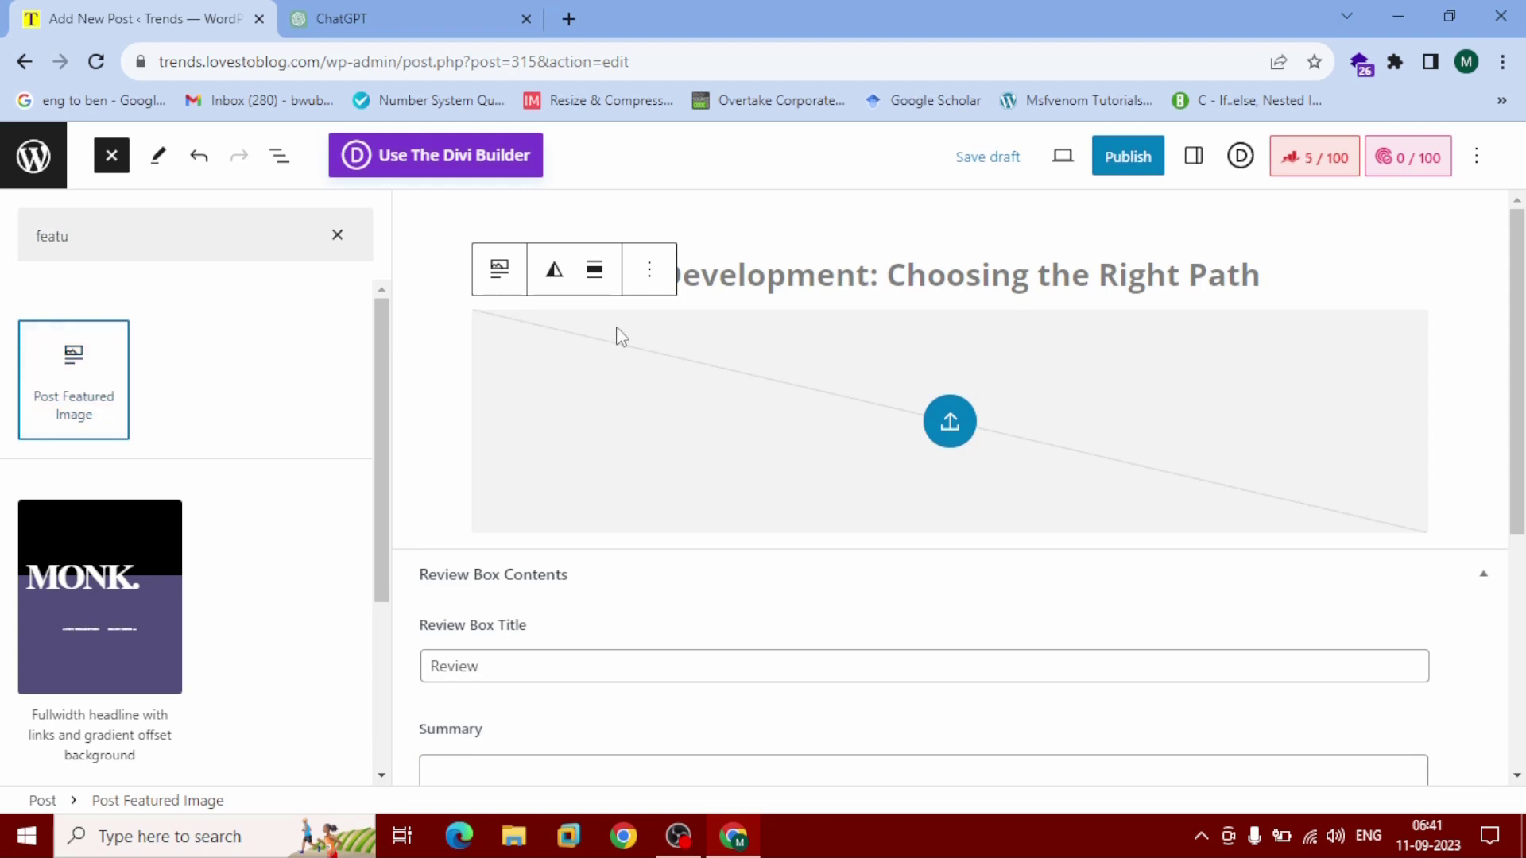
Step: Upload lemp-stack-thubmnail-youtube.png from the Pictures folder to the media library for the featured image block
{"action": "left_click", "coordinate": [951, 442]}
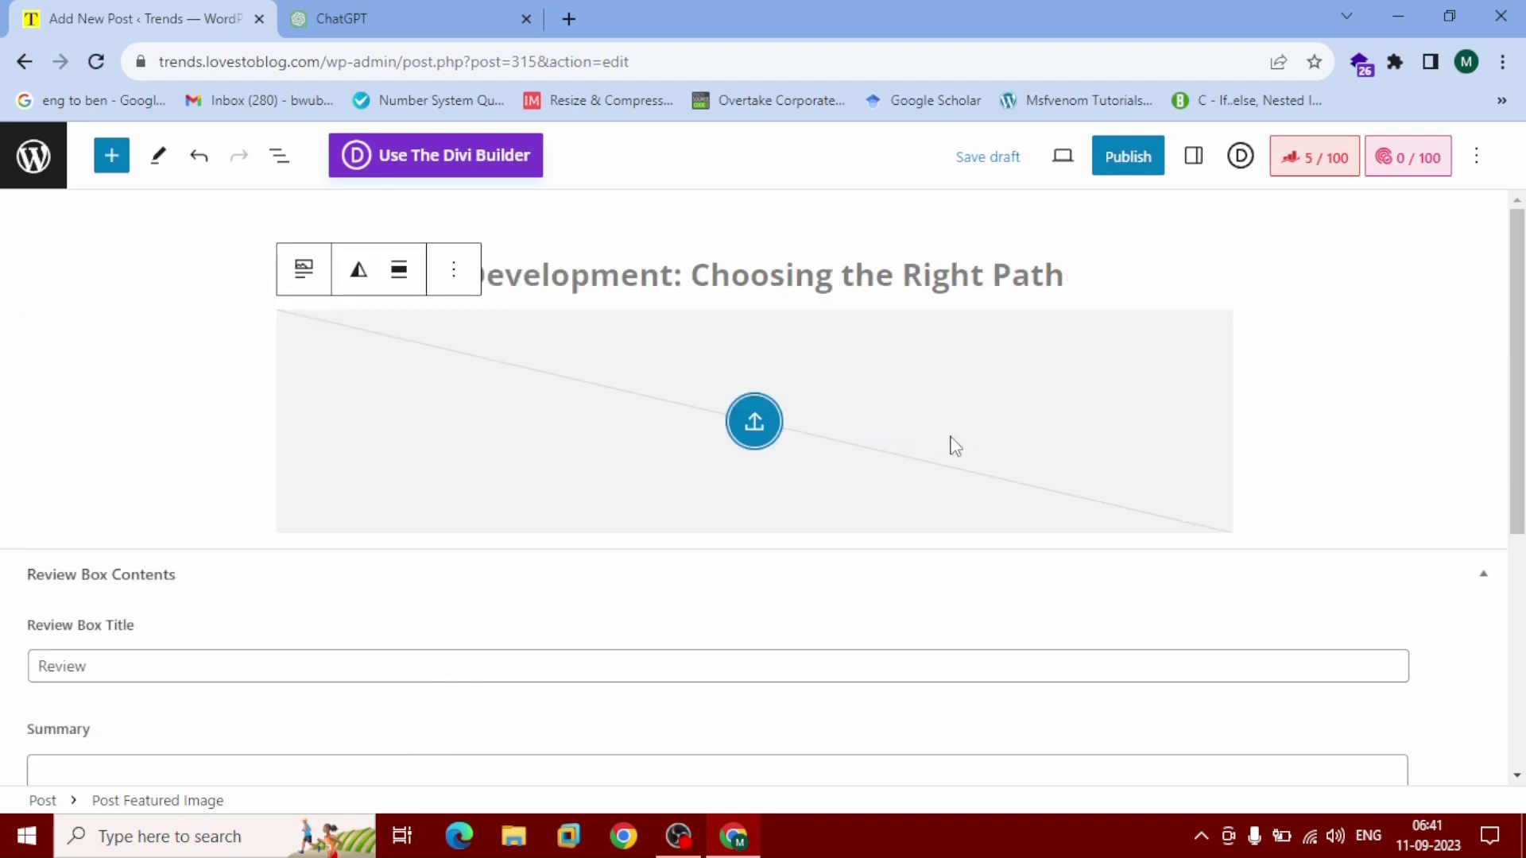
{"action": "left_click", "coordinate": [754, 426]}
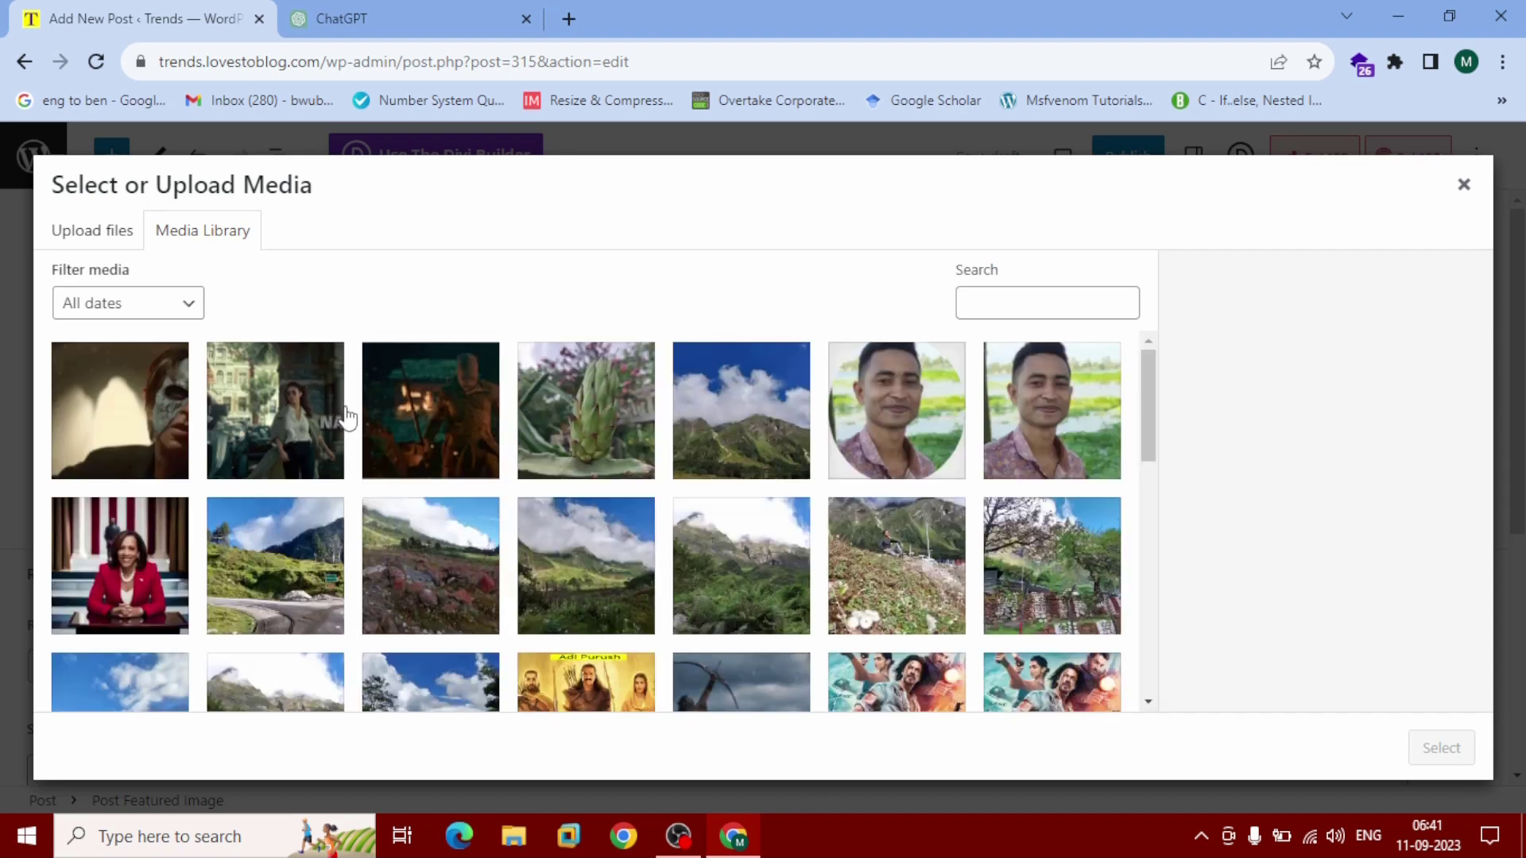
{"action": "scroll", "coordinate": [450, 479], "scroll_direction": "down", "scroll_amount": 10}
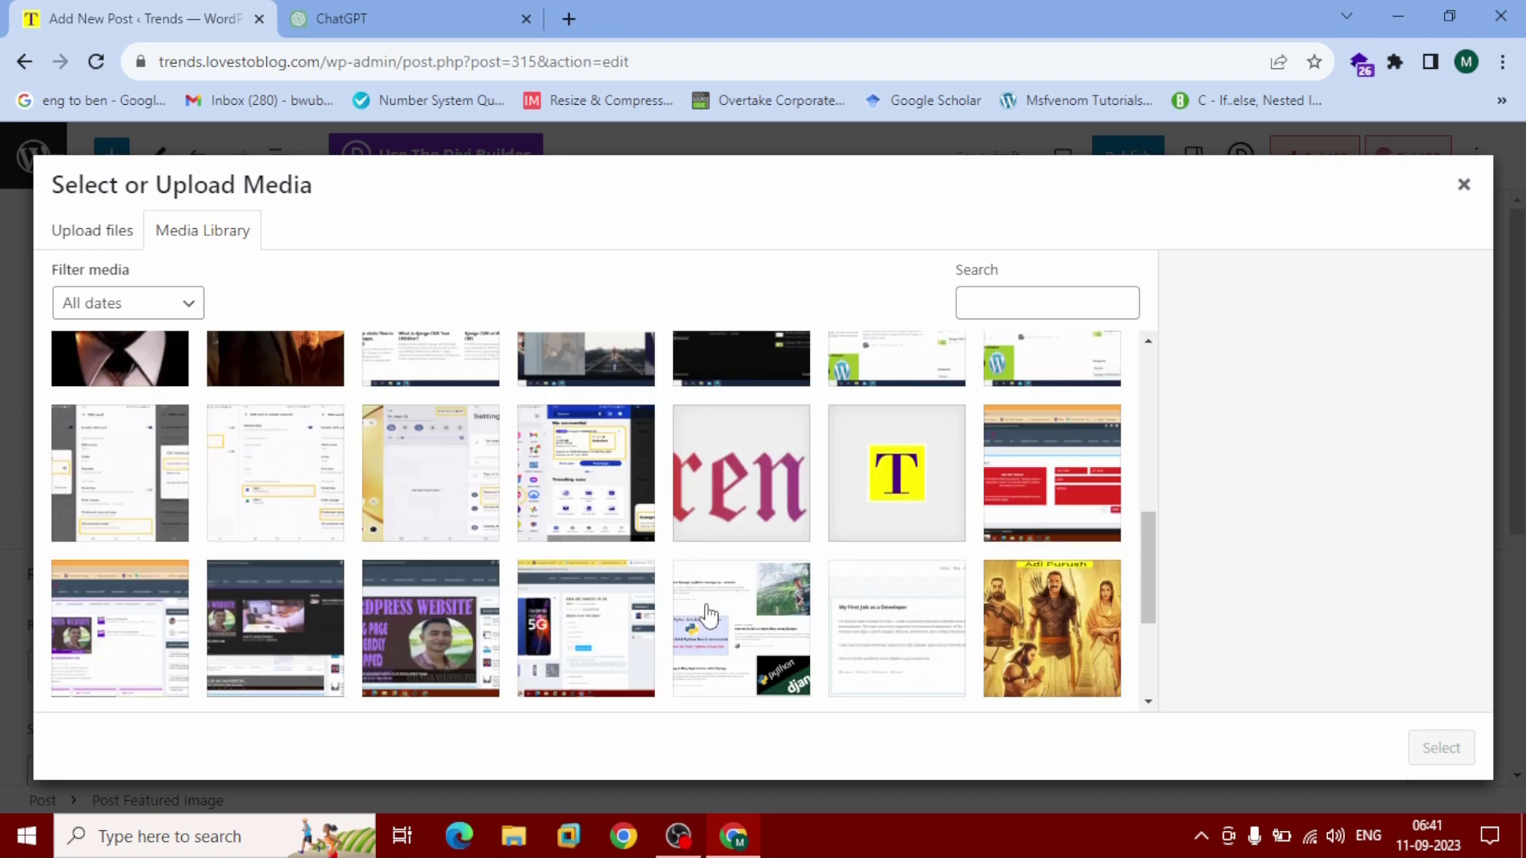
{"action": "scroll", "coordinate": [536, 621], "scroll_direction": "down", "scroll_amount": 3}
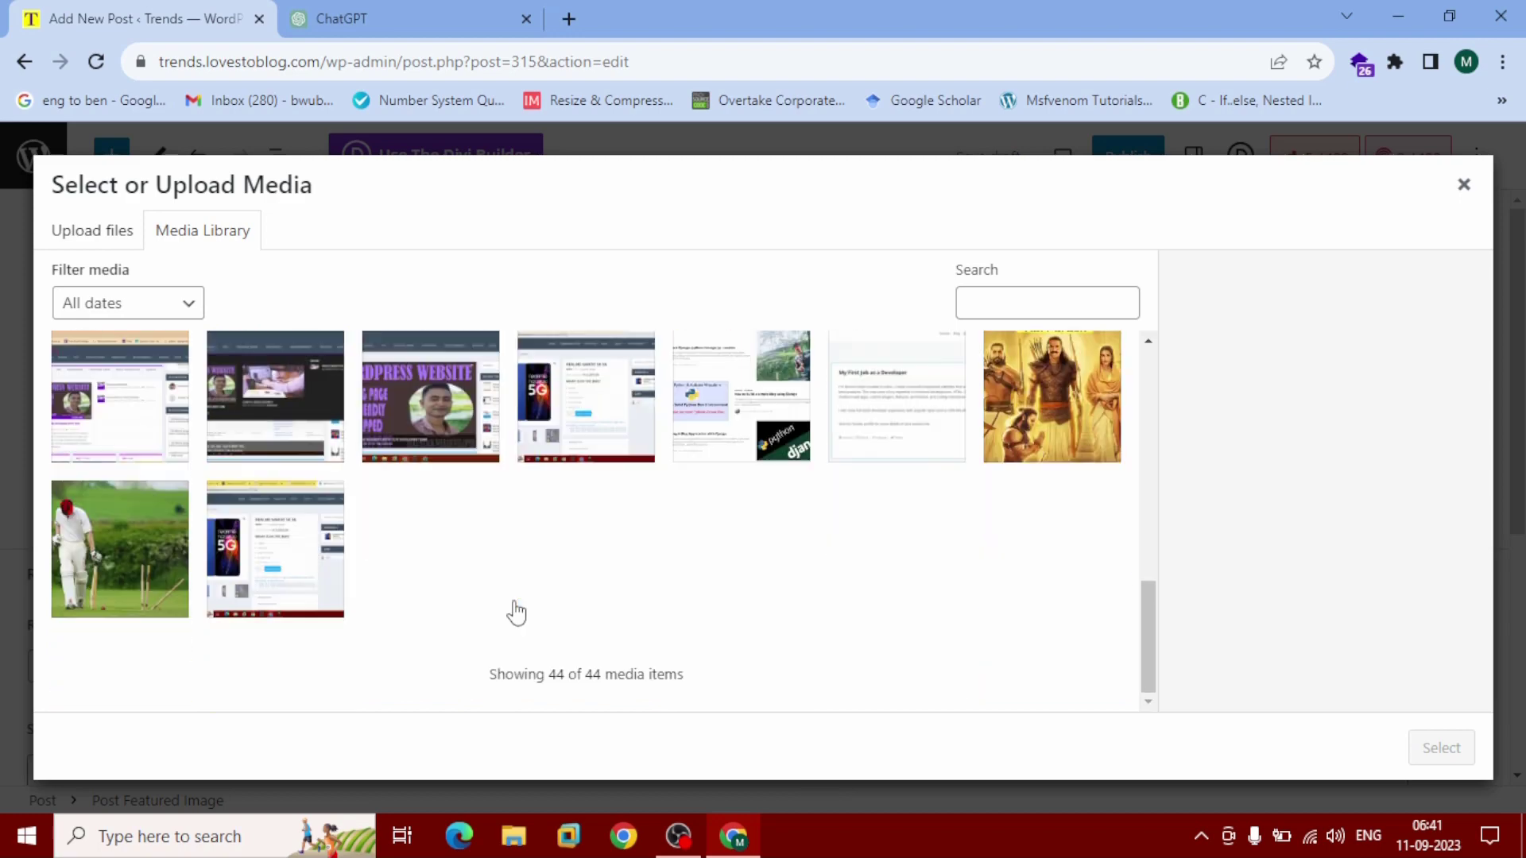
{"action": "scroll", "coordinate": [514, 613], "scroll_direction": "up", "scroll_amount": 8}
{"action": "left_click", "coordinate": [89, 233]}
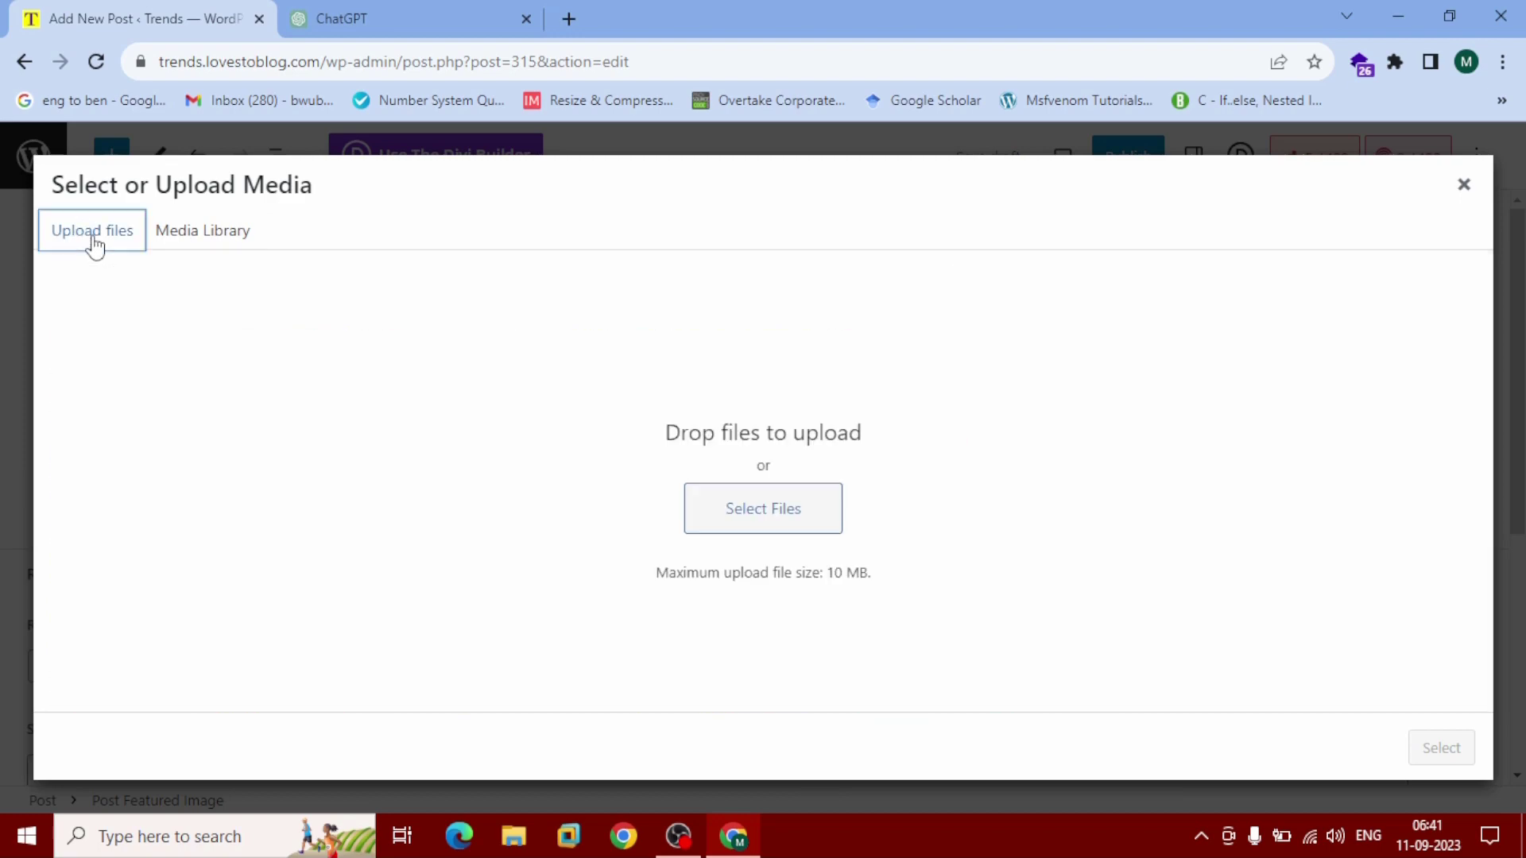
{"action": "left_click", "coordinate": [795, 535]}
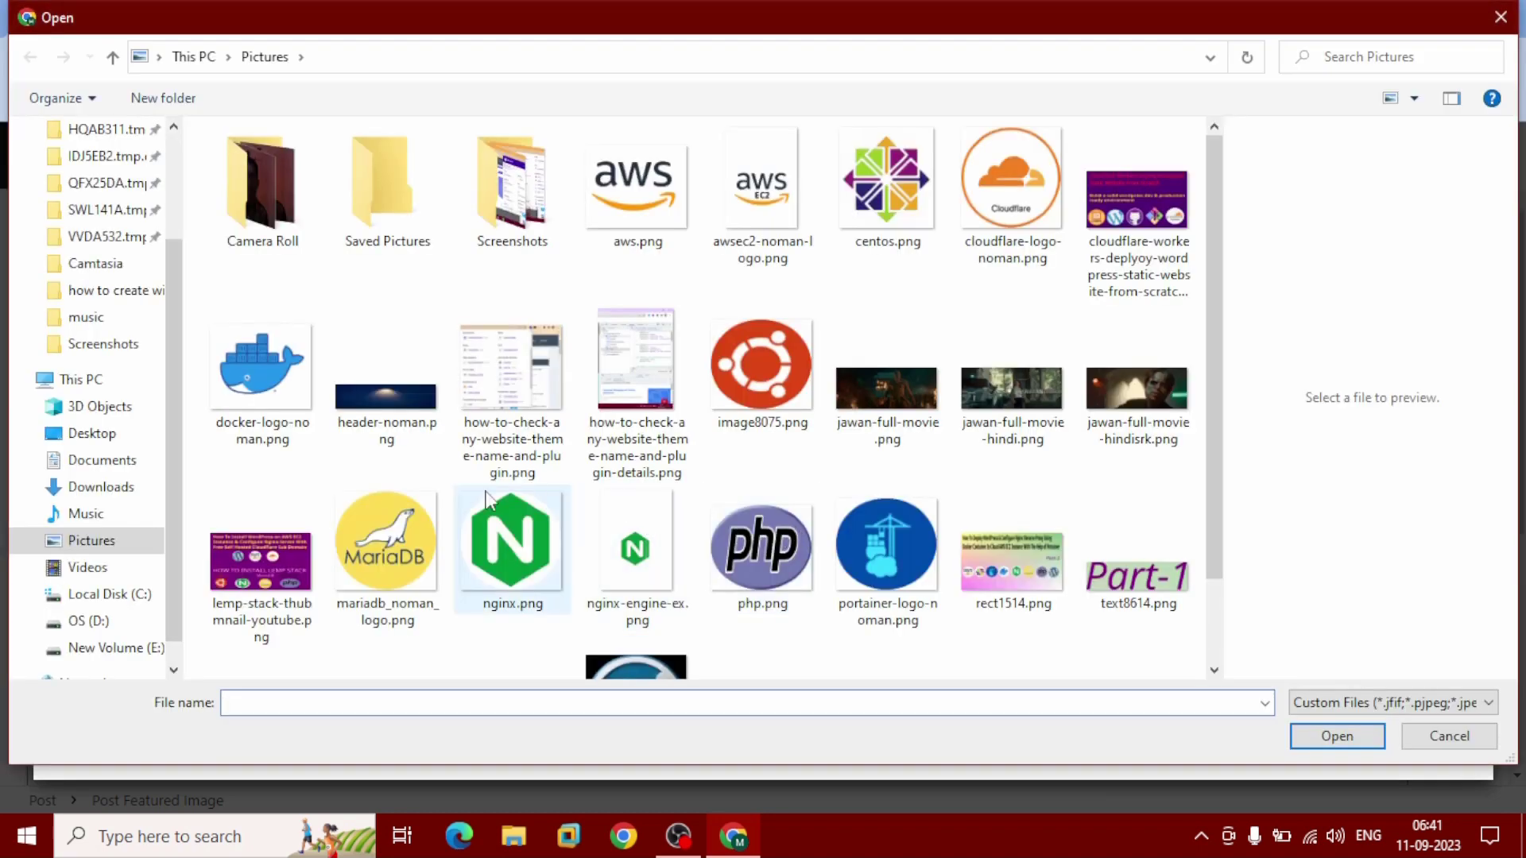
{"action": "left_click", "coordinate": [274, 550]}
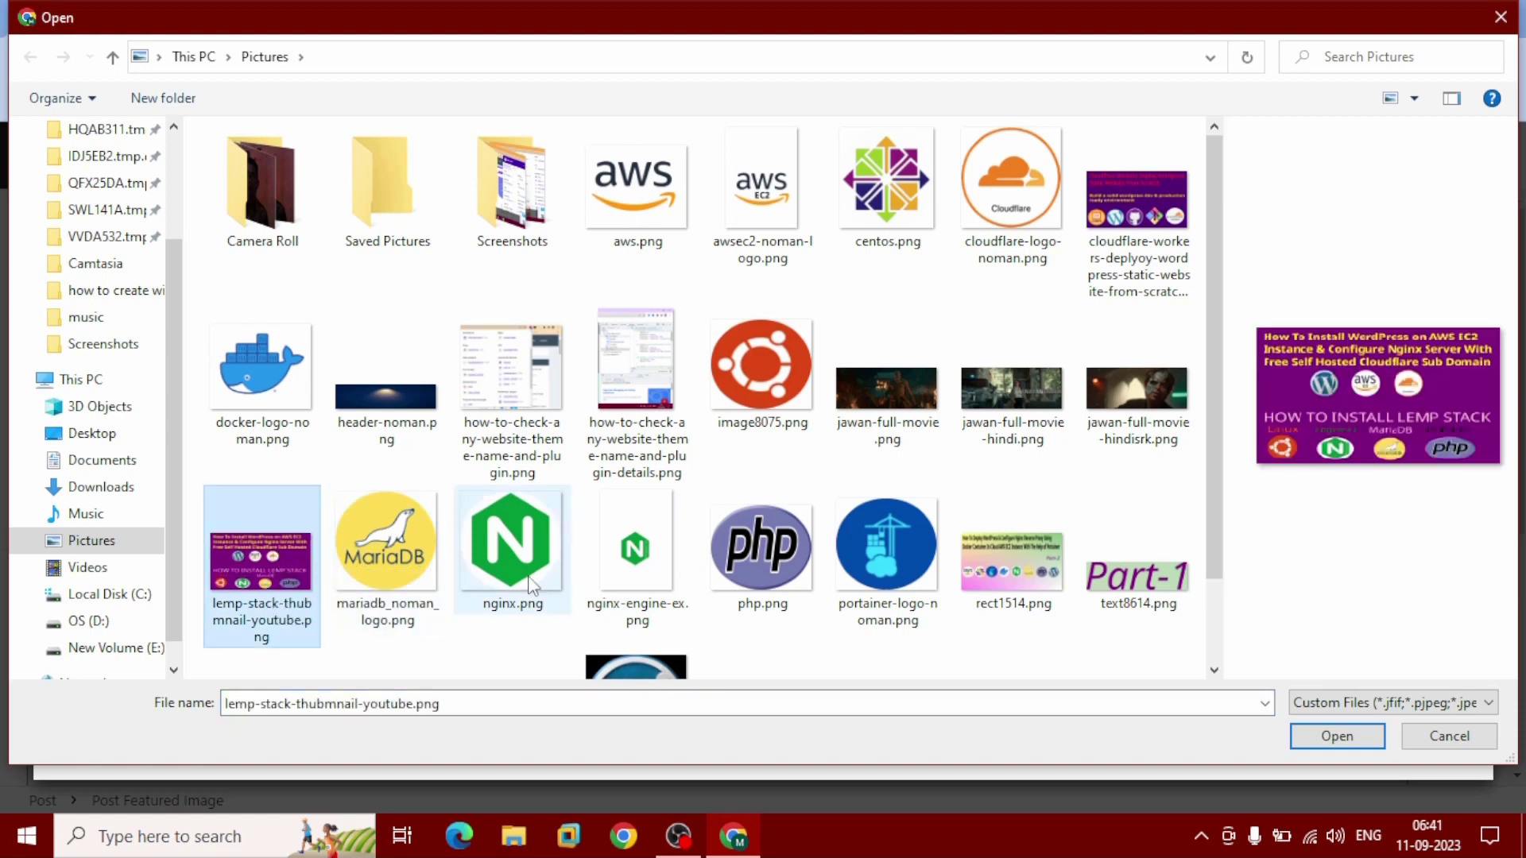
{"action": "left_click", "coordinate": [1355, 739]}
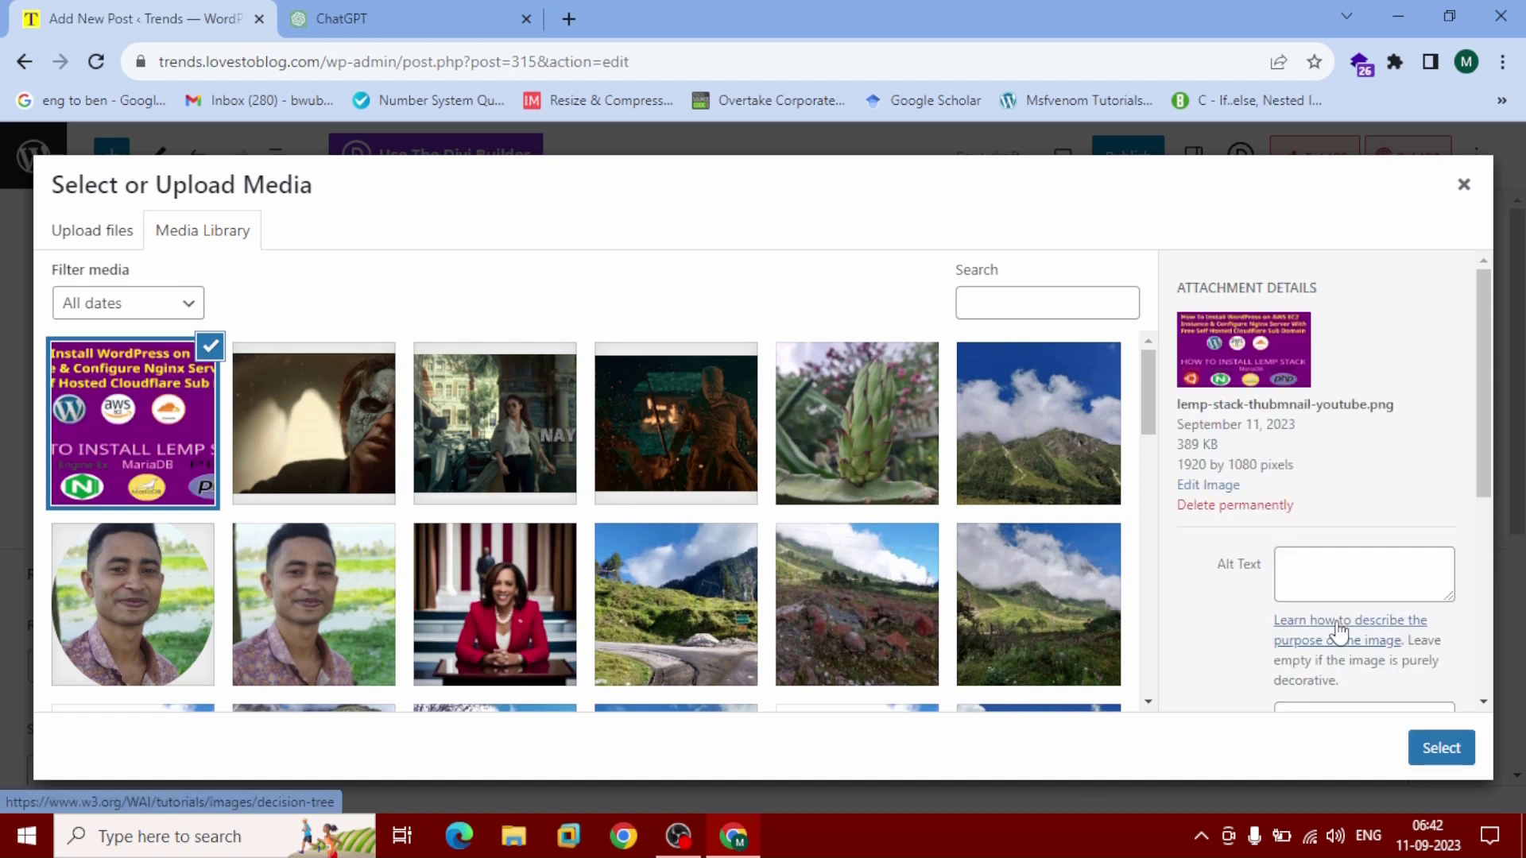
Step: Review the uploaded thumbnail's attachment details and set it as the post's featured image
{"action": "scroll", "coordinate": [1340, 630], "scroll_direction": "down", "scroll_amount": 4}
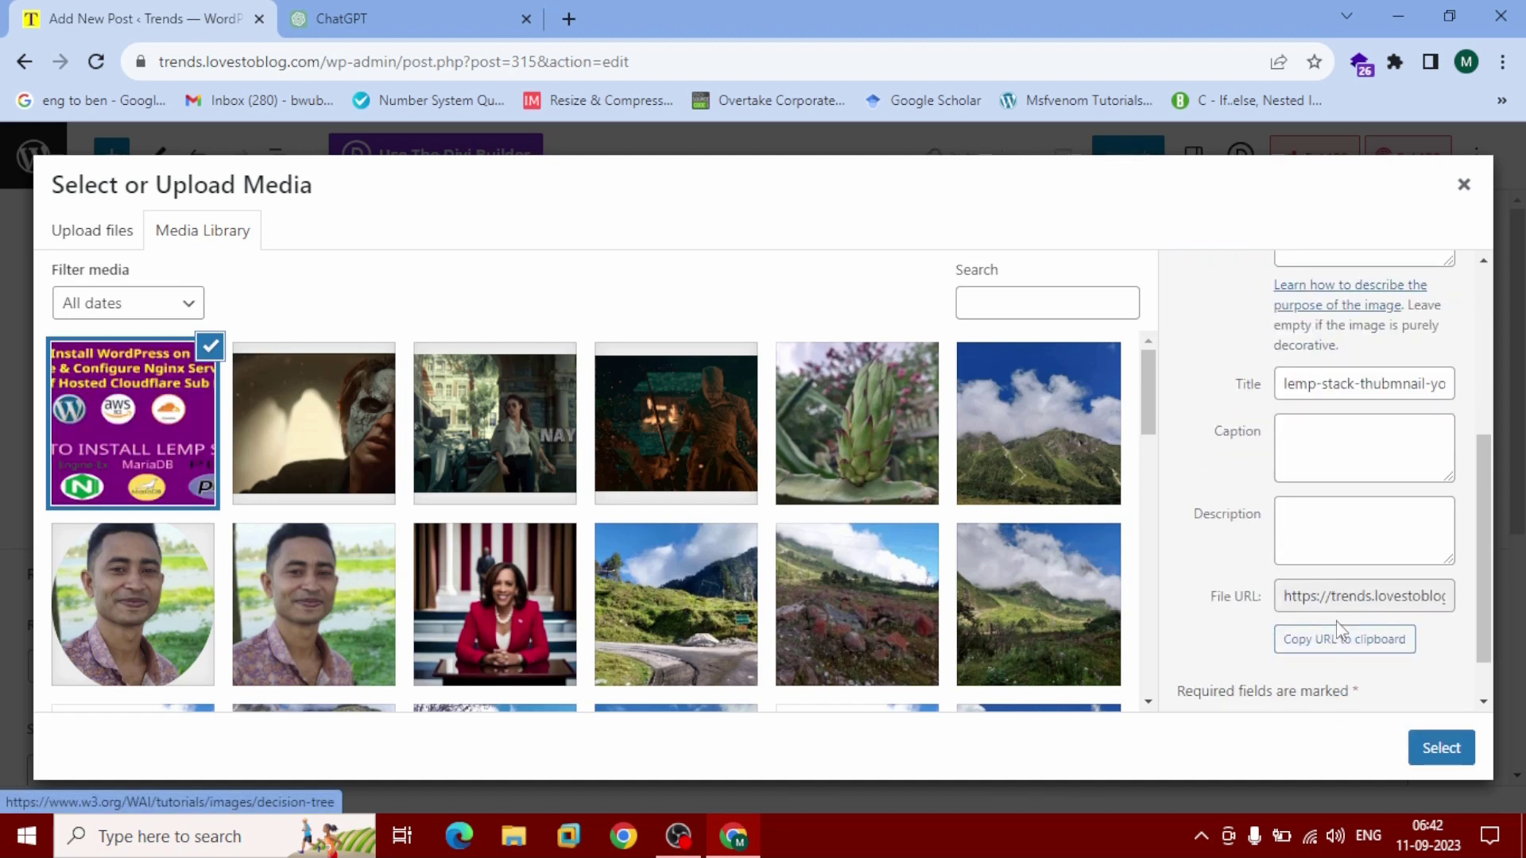
{"action": "scroll", "coordinate": [1383, 683], "scroll_direction": "down", "scroll_amount": 1}
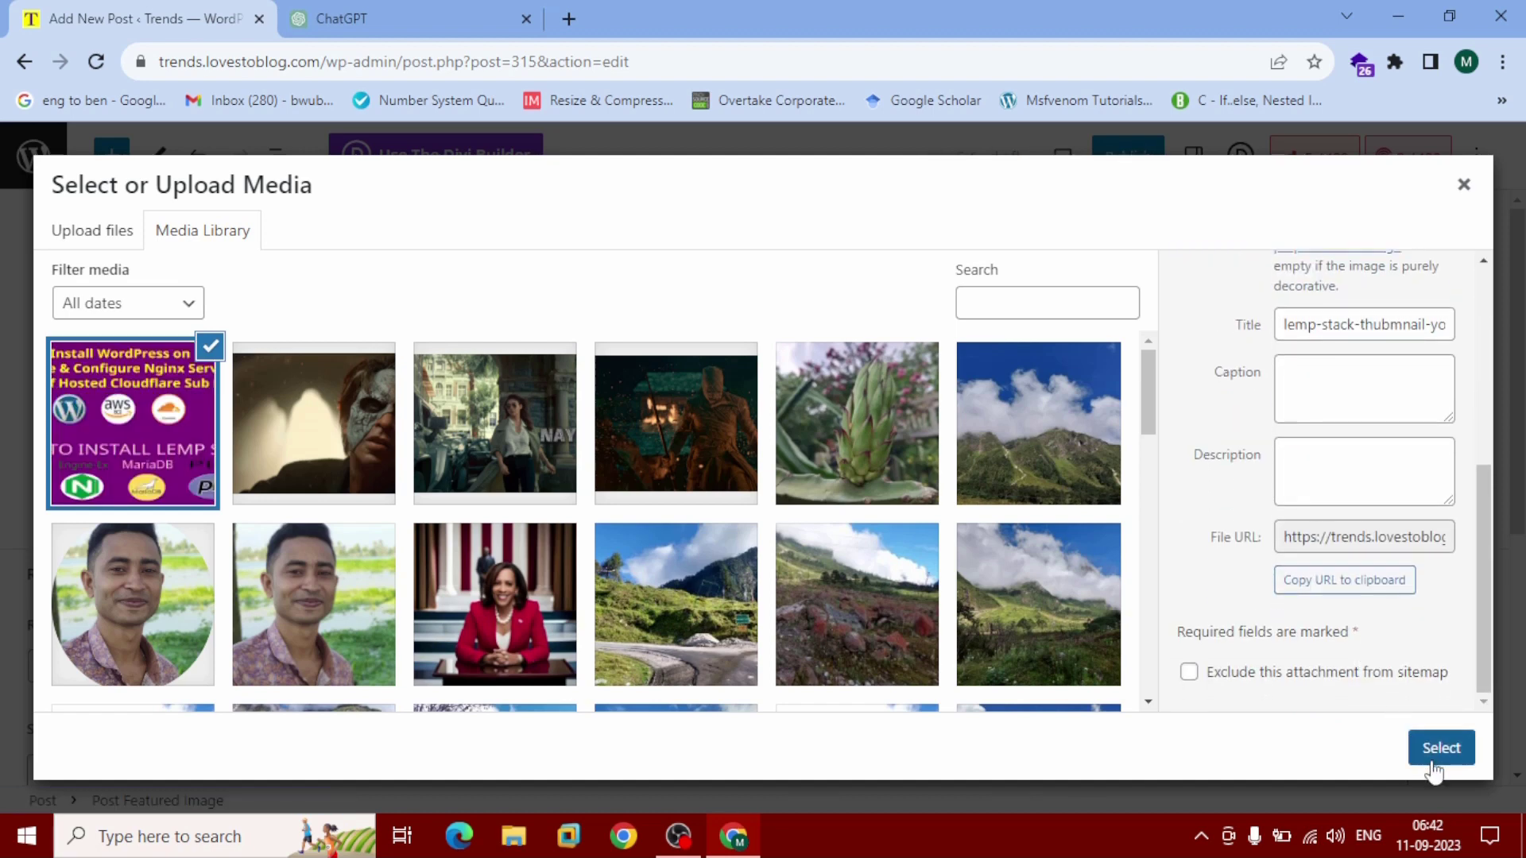
{"action": "left_click", "coordinate": [1440, 747]}
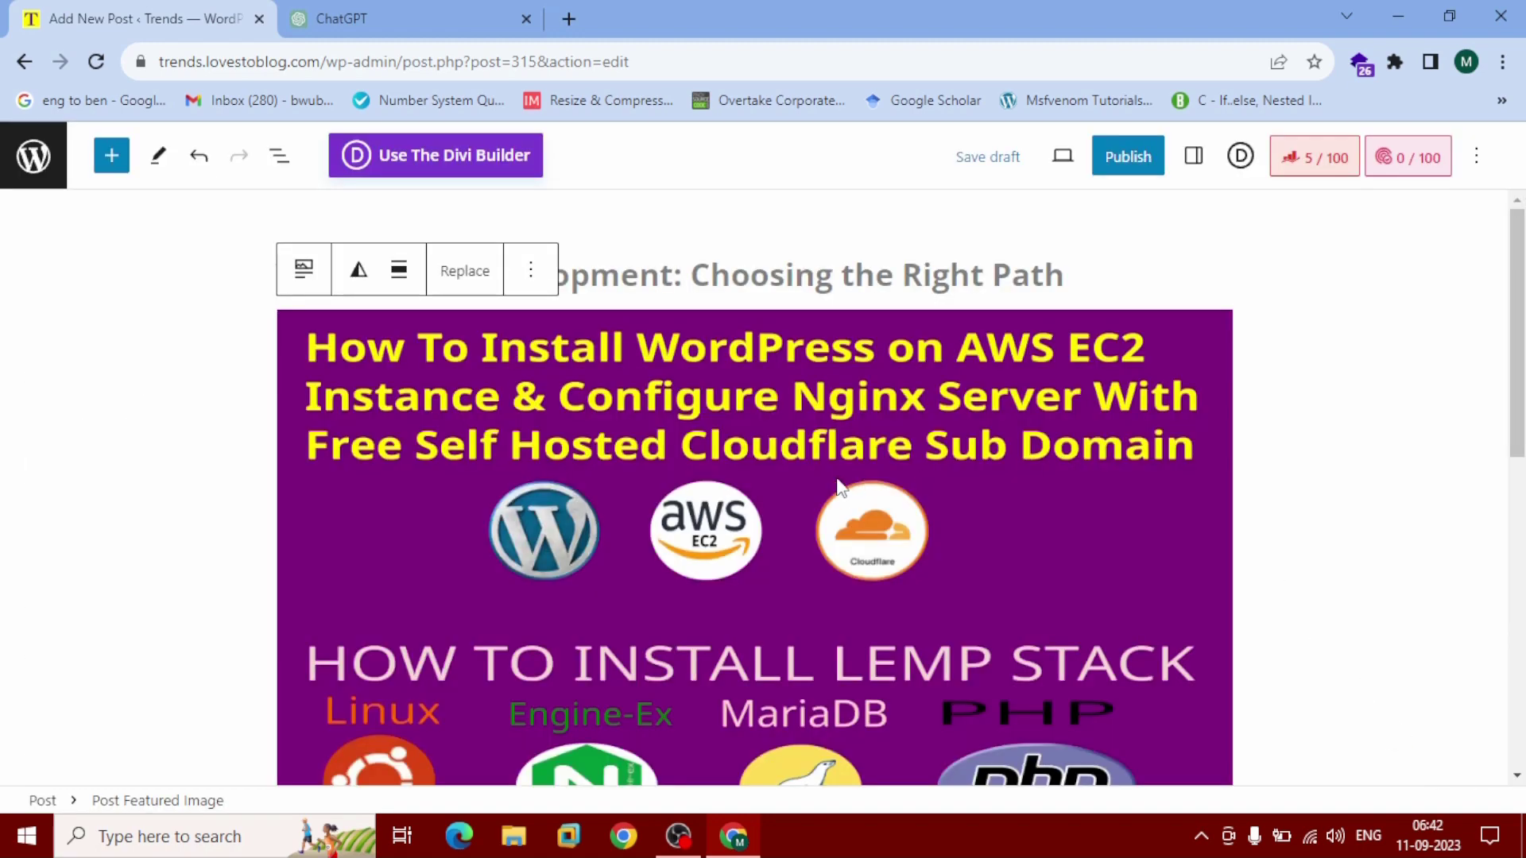
Step: Add an empty Paragraph block below the featured image and place the cursor in it
{"action": "scroll", "coordinate": [844, 509], "scroll_direction": "down", "scroll_amount": 3}
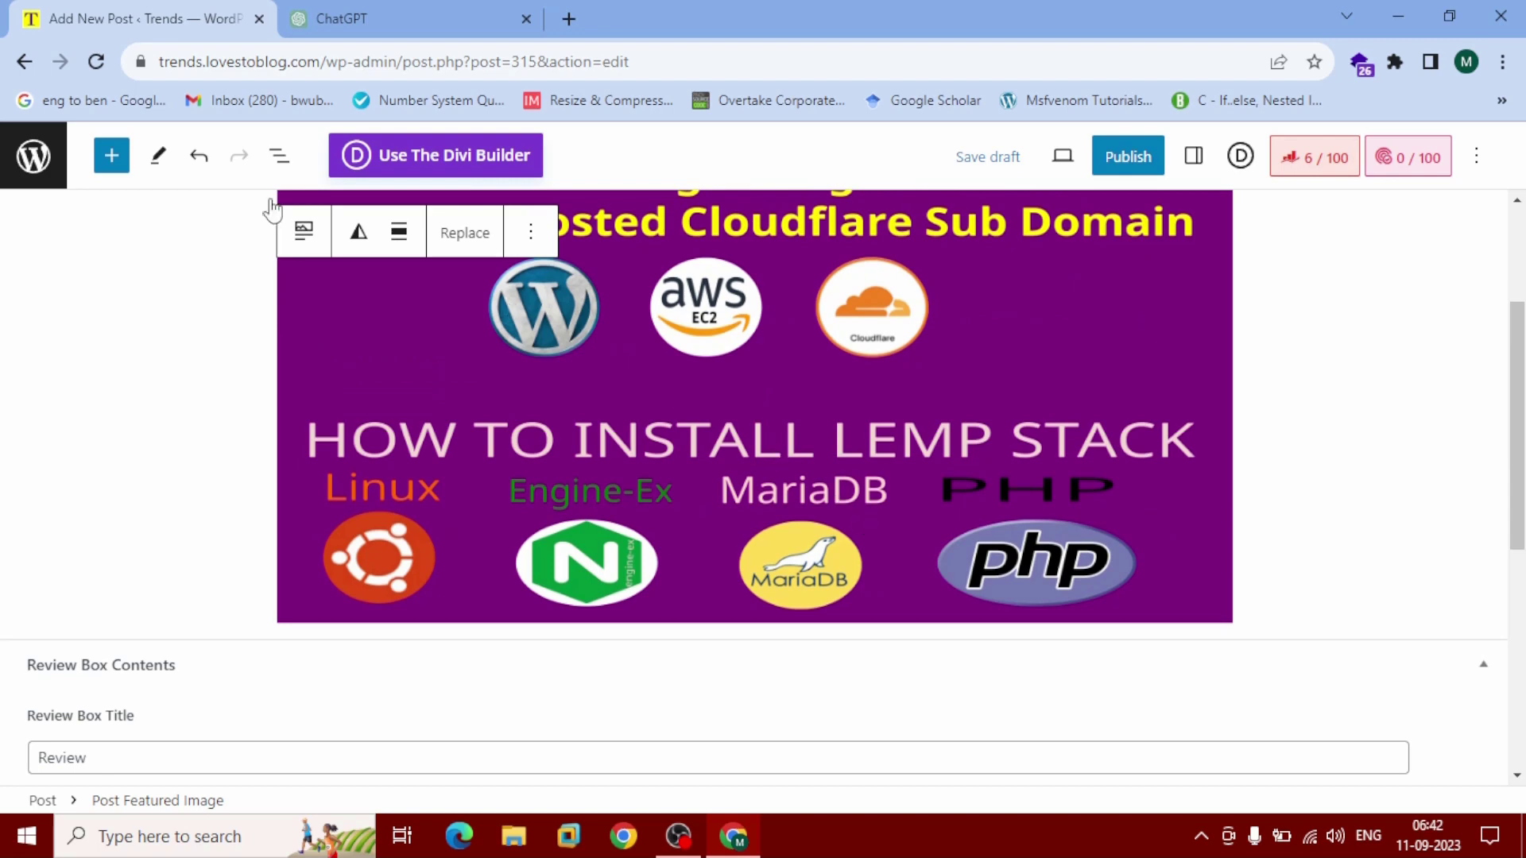
{"action": "left_click", "coordinate": [111, 165]}
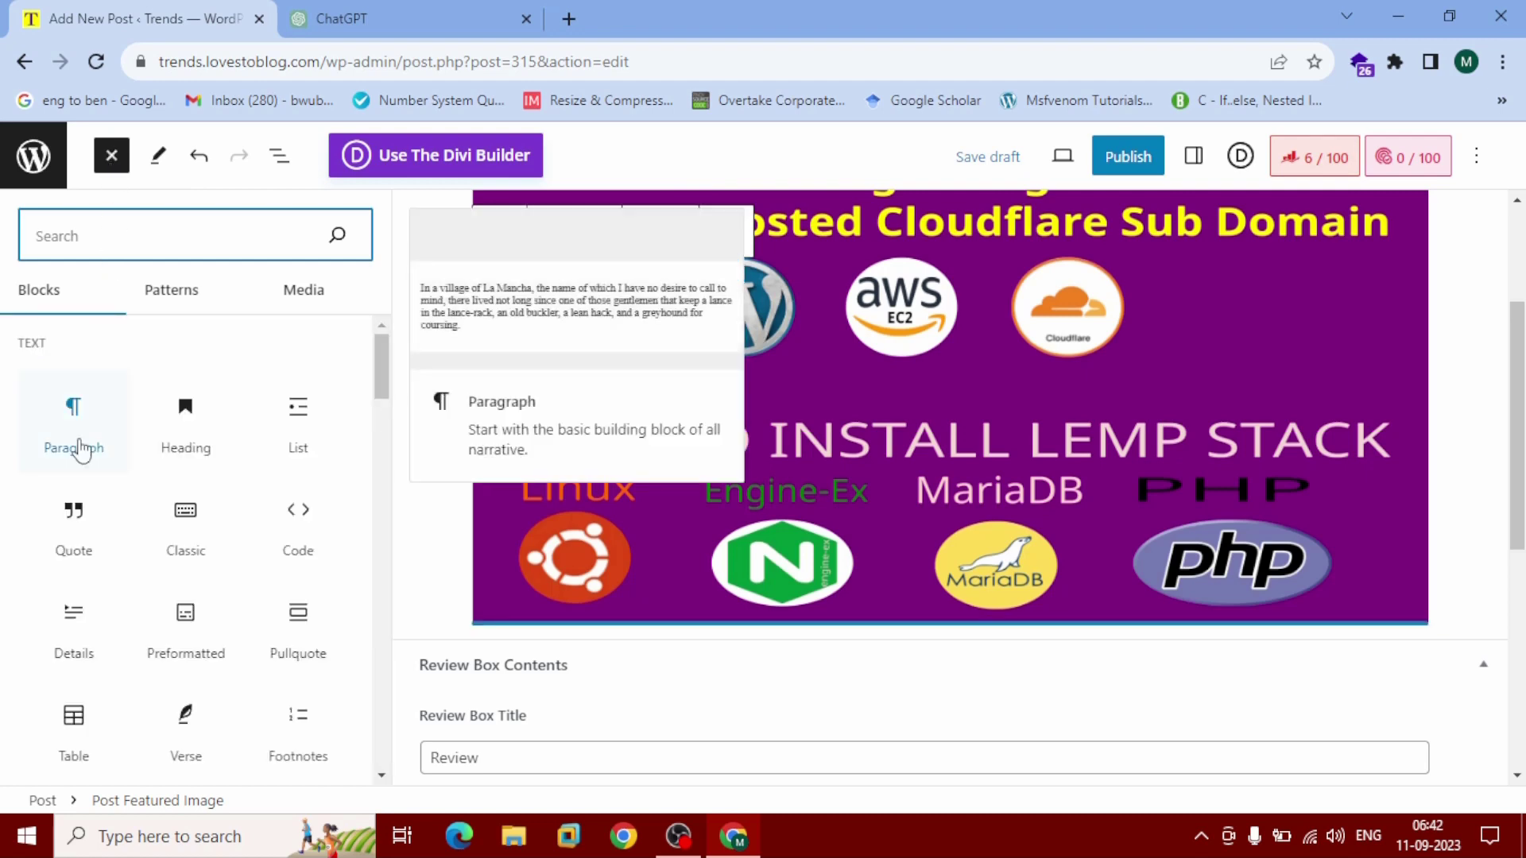
{"action": "left_click_drag", "start_coordinate": [79, 450], "coordinate": [803, 636]}
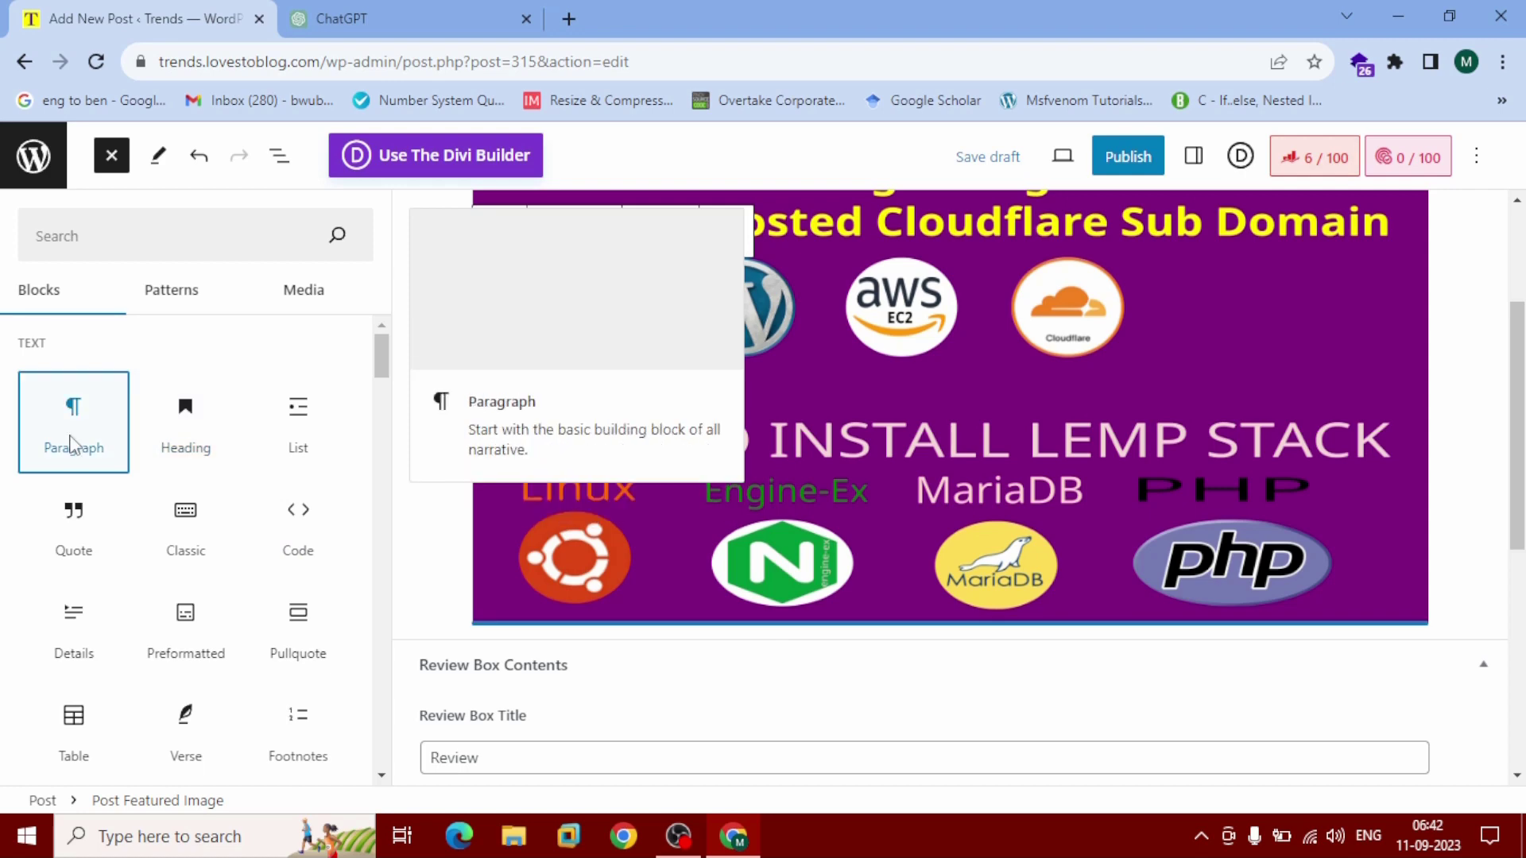
{"action": "left_click", "coordinate": [73, 448]}
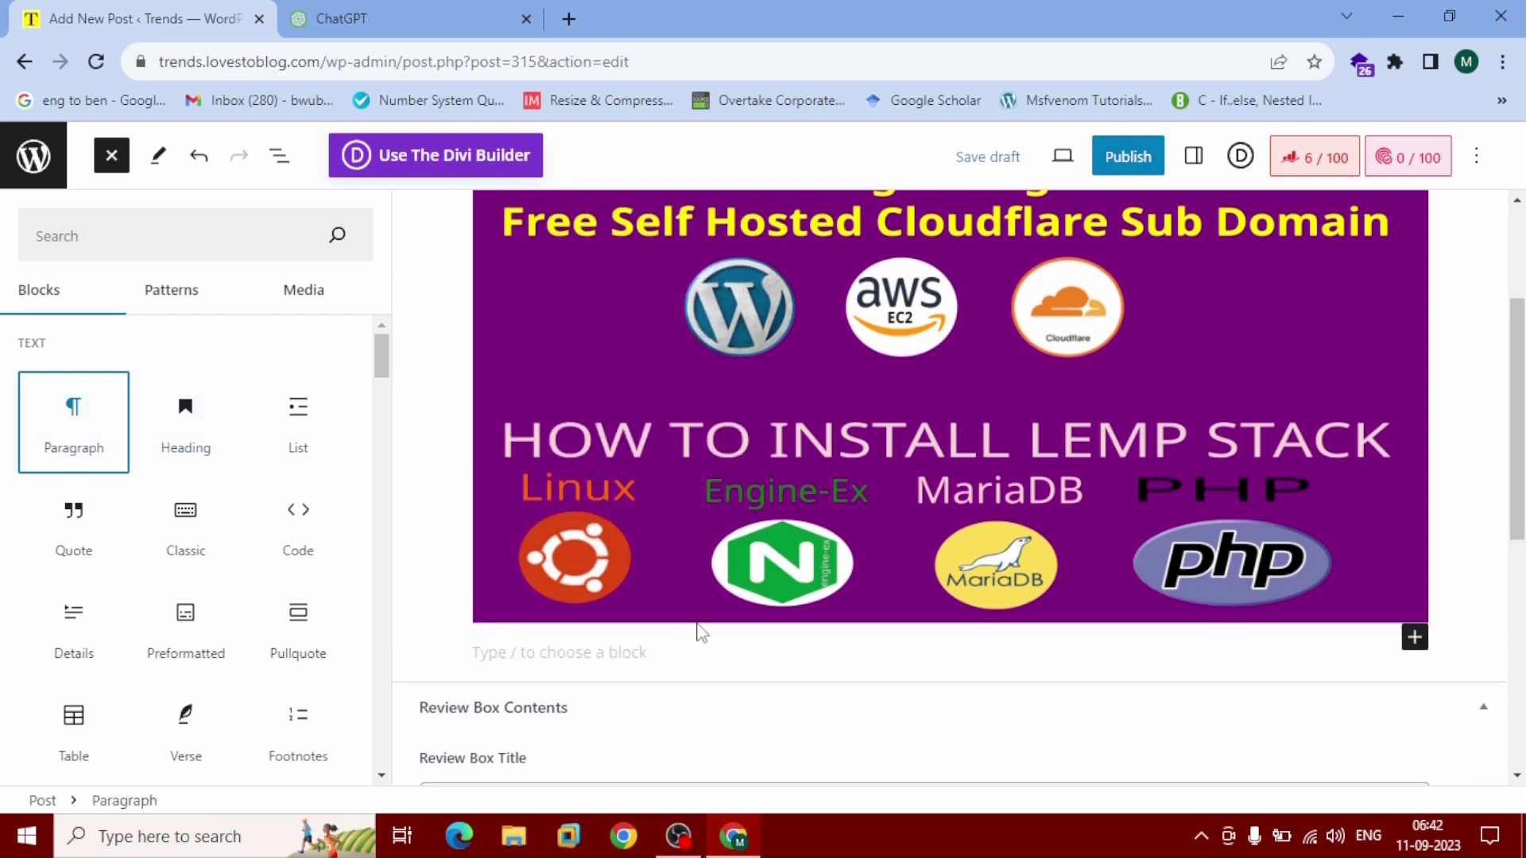
{"action": "left_click", "coordinate": [709, 654]}
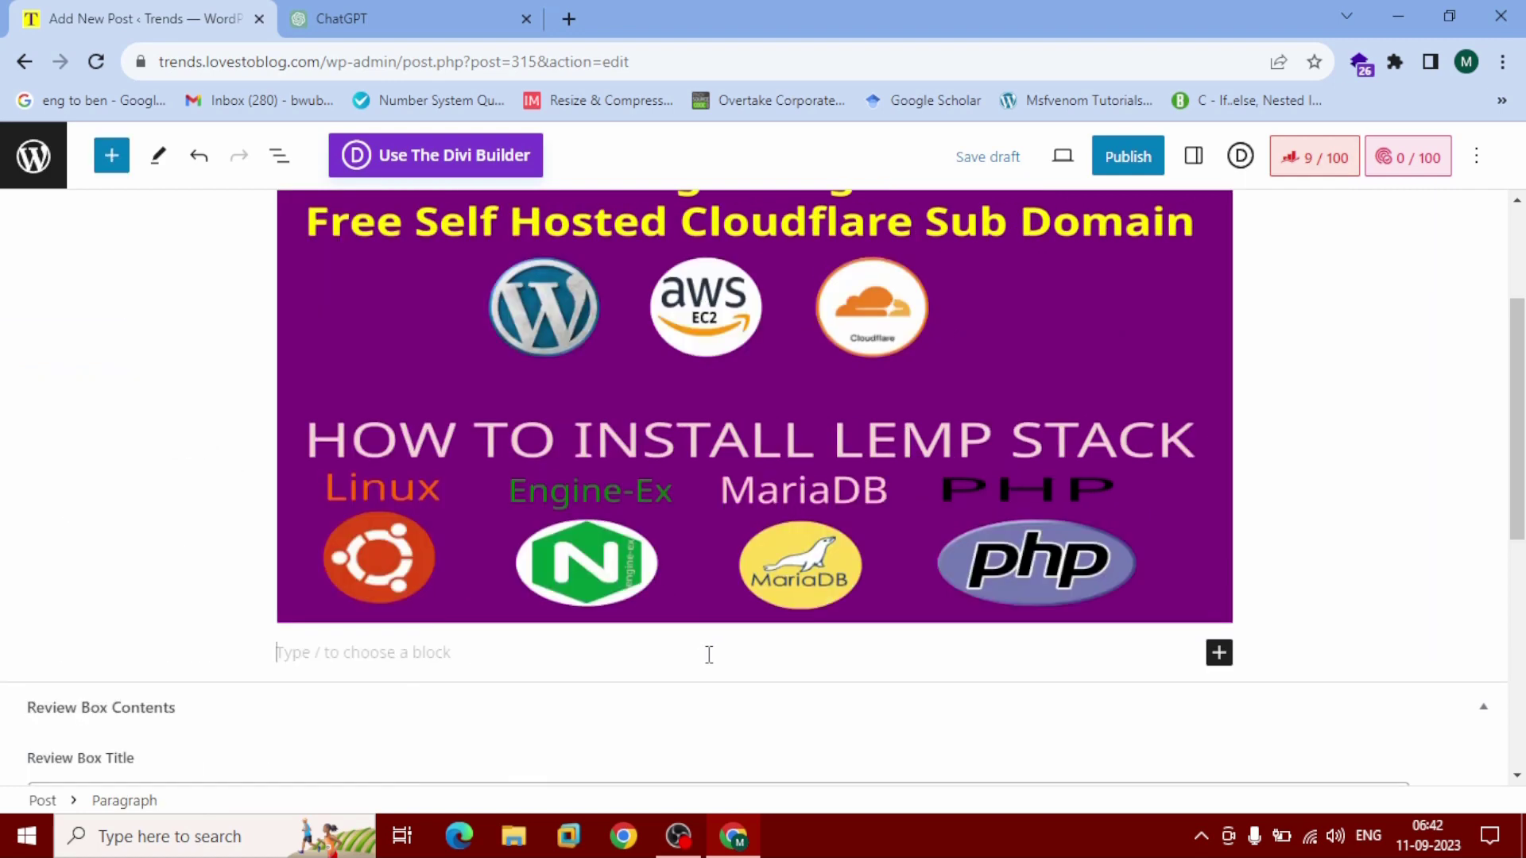
Step: Switch to the ChatGPT article and copy the SEO Meta Description paragraph beginning "In this comprehensive guide"
{"action": "left_click", "coordinate": [401, 18]}
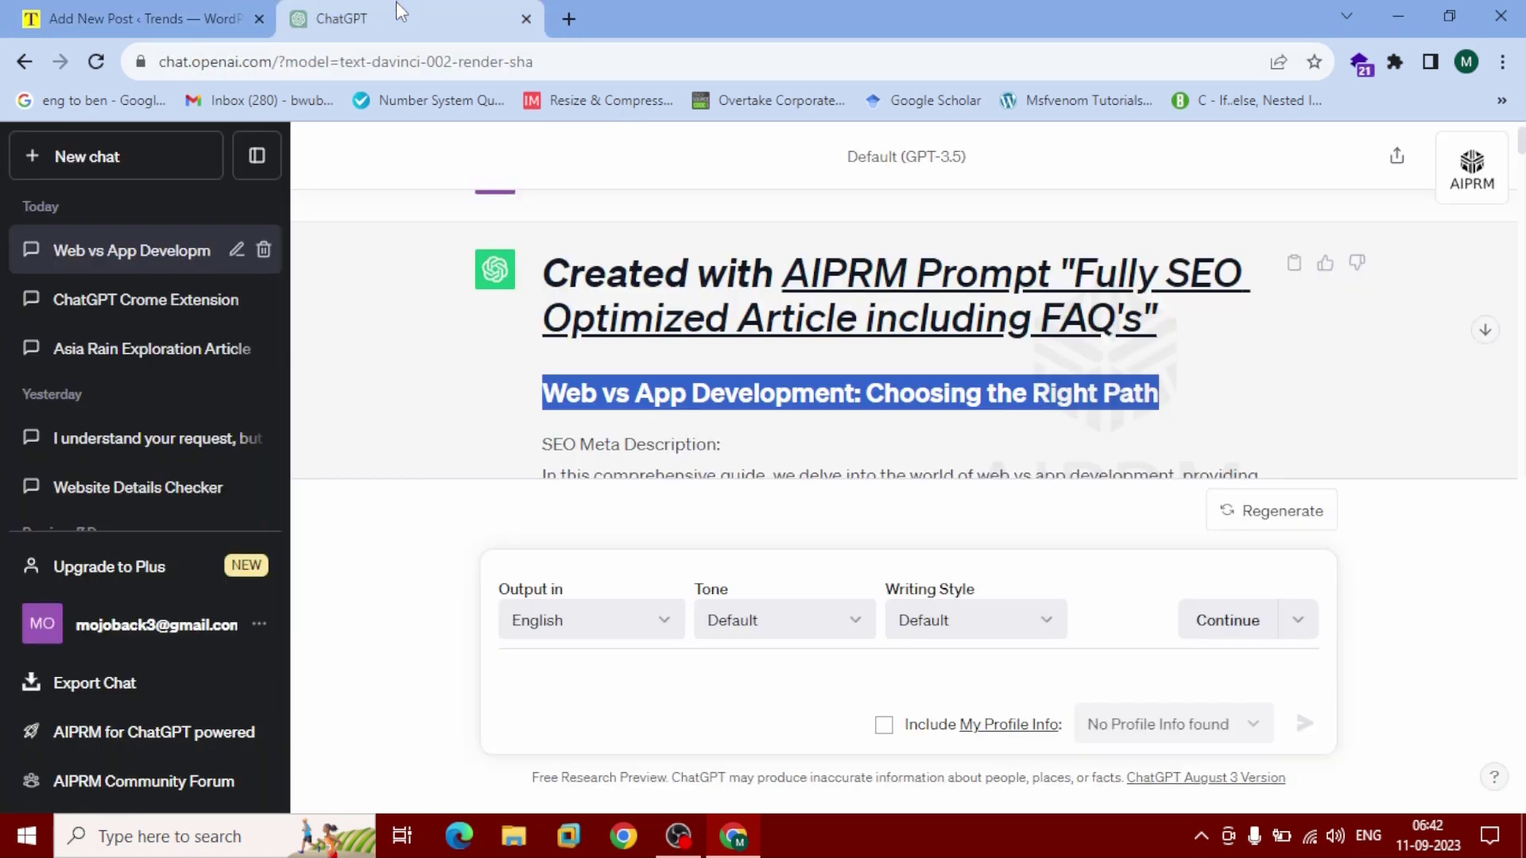
{"action": "scroll", "coordinate": [599, 387], "scroll_direction": "down", "scroll_amount": 3}
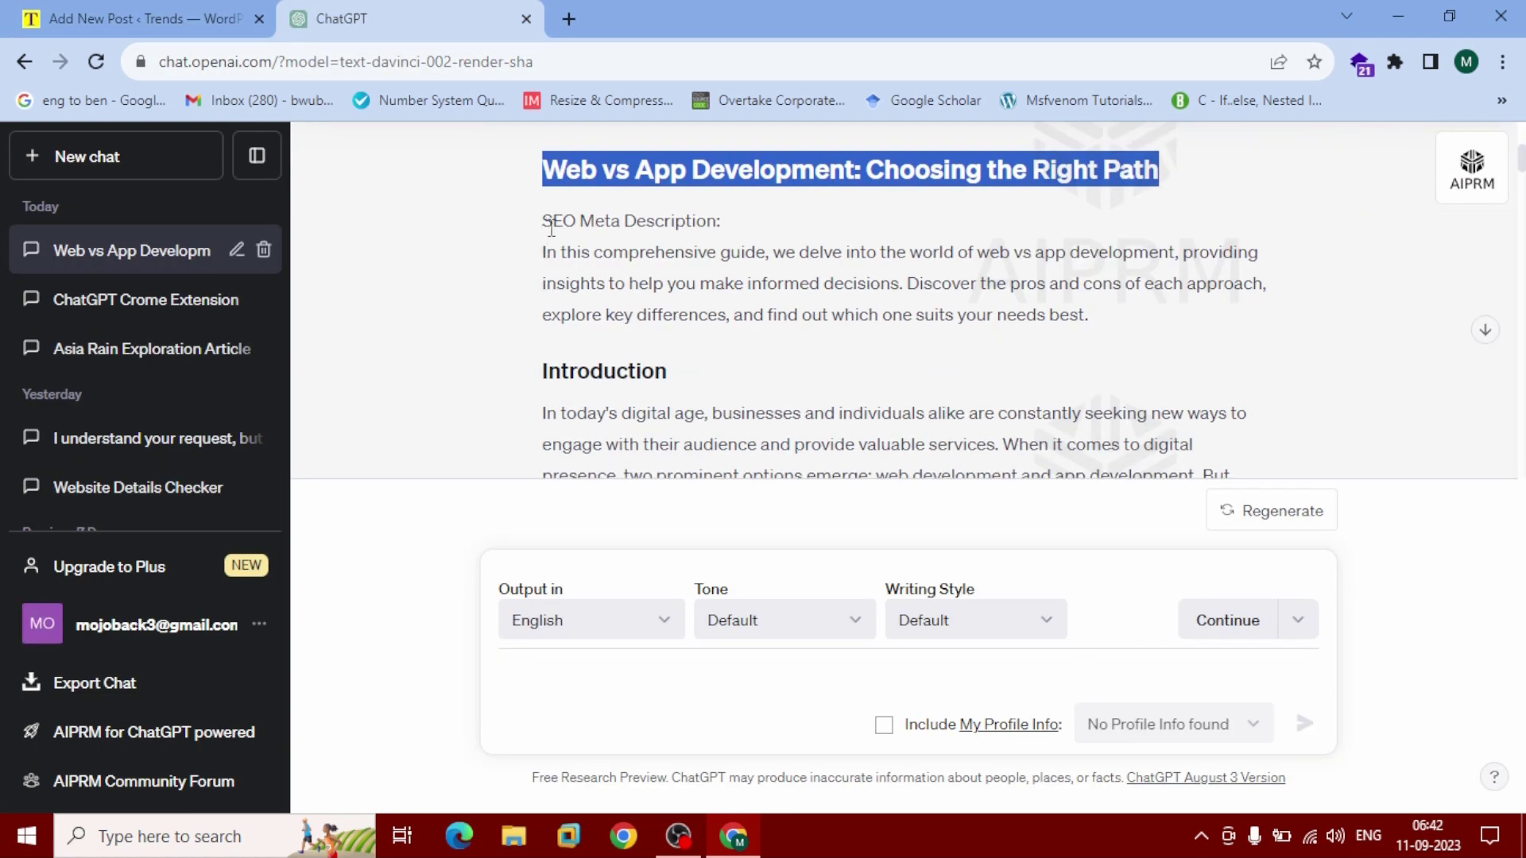
{"action": "scroll", "coordinate": [578, 276], "scroll_direction": "down", "scroll_amount": 1}
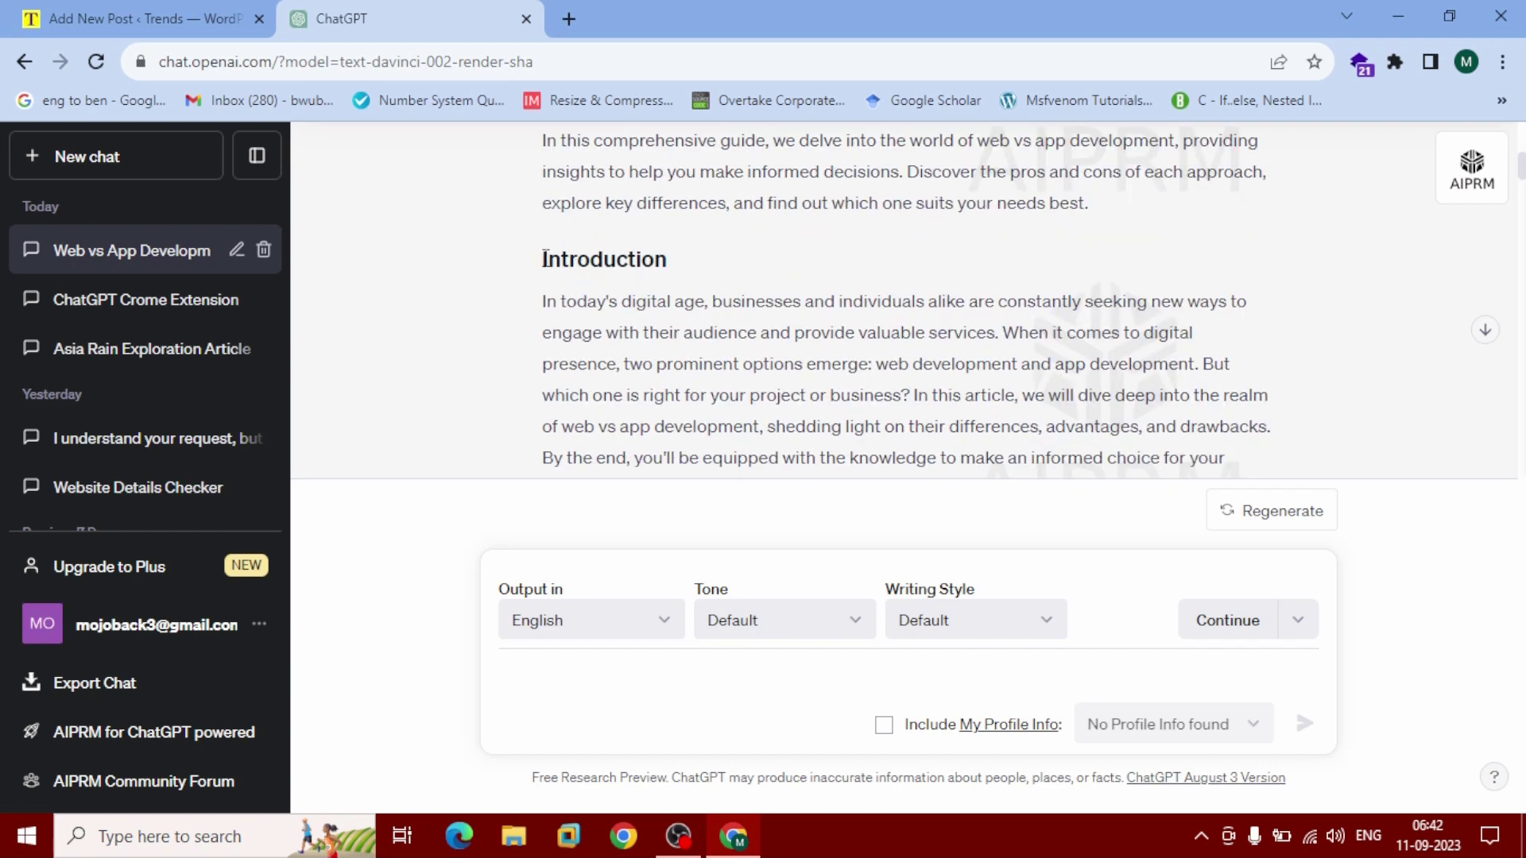
{"action": "scroll", "coordinate": [538, 262], "scroll_direction": "up", "scroll_amount": 1}
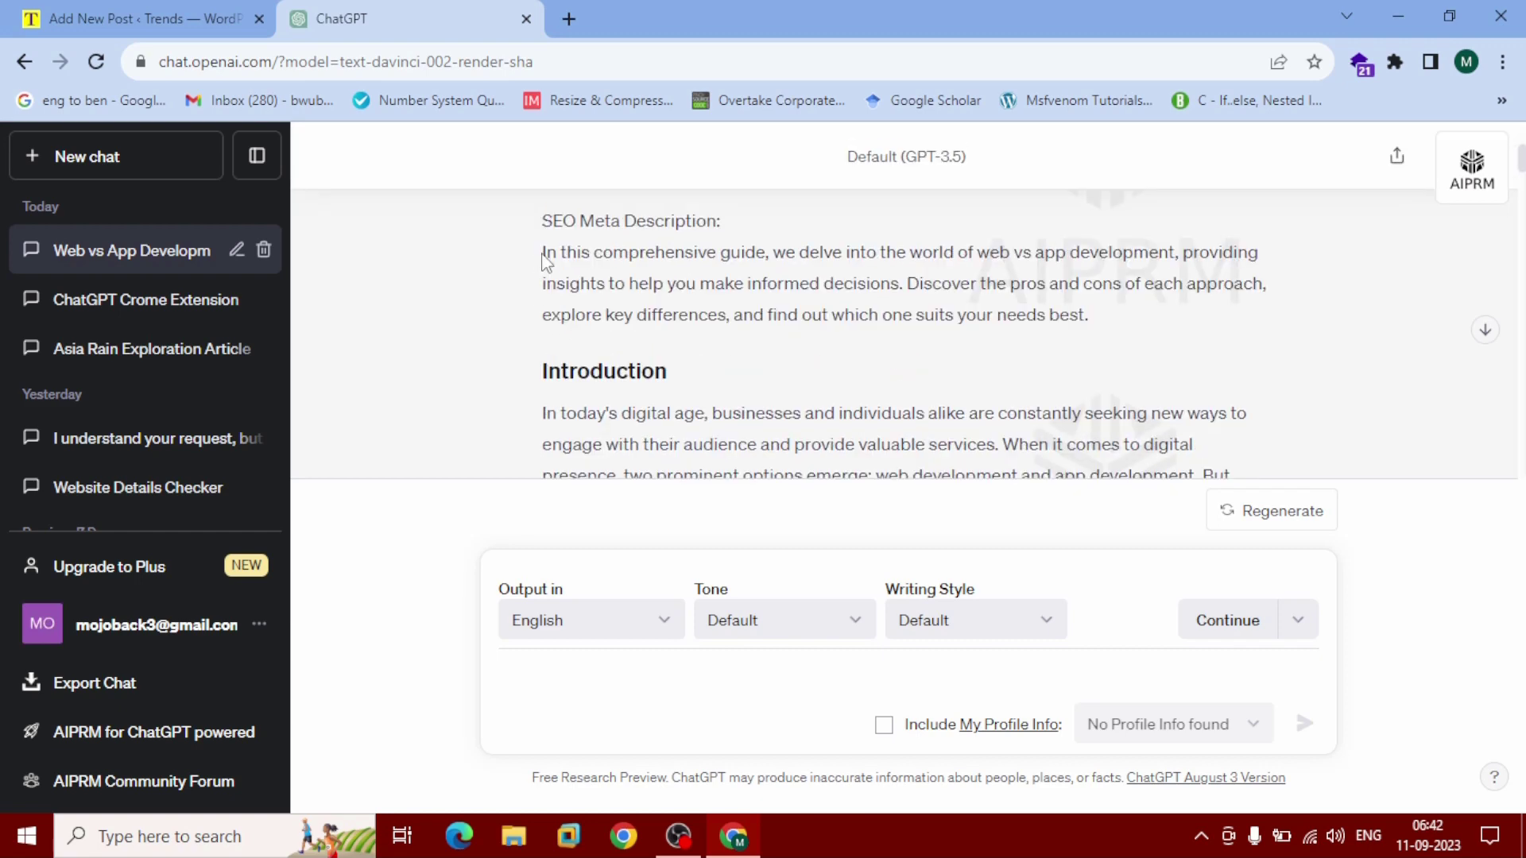
{"action": "left_click_drag", "start_coordinate": [542, 253], "coordinate": [1099, 325]}
{"action": "right_click", "coordinate": [1054, 293]}
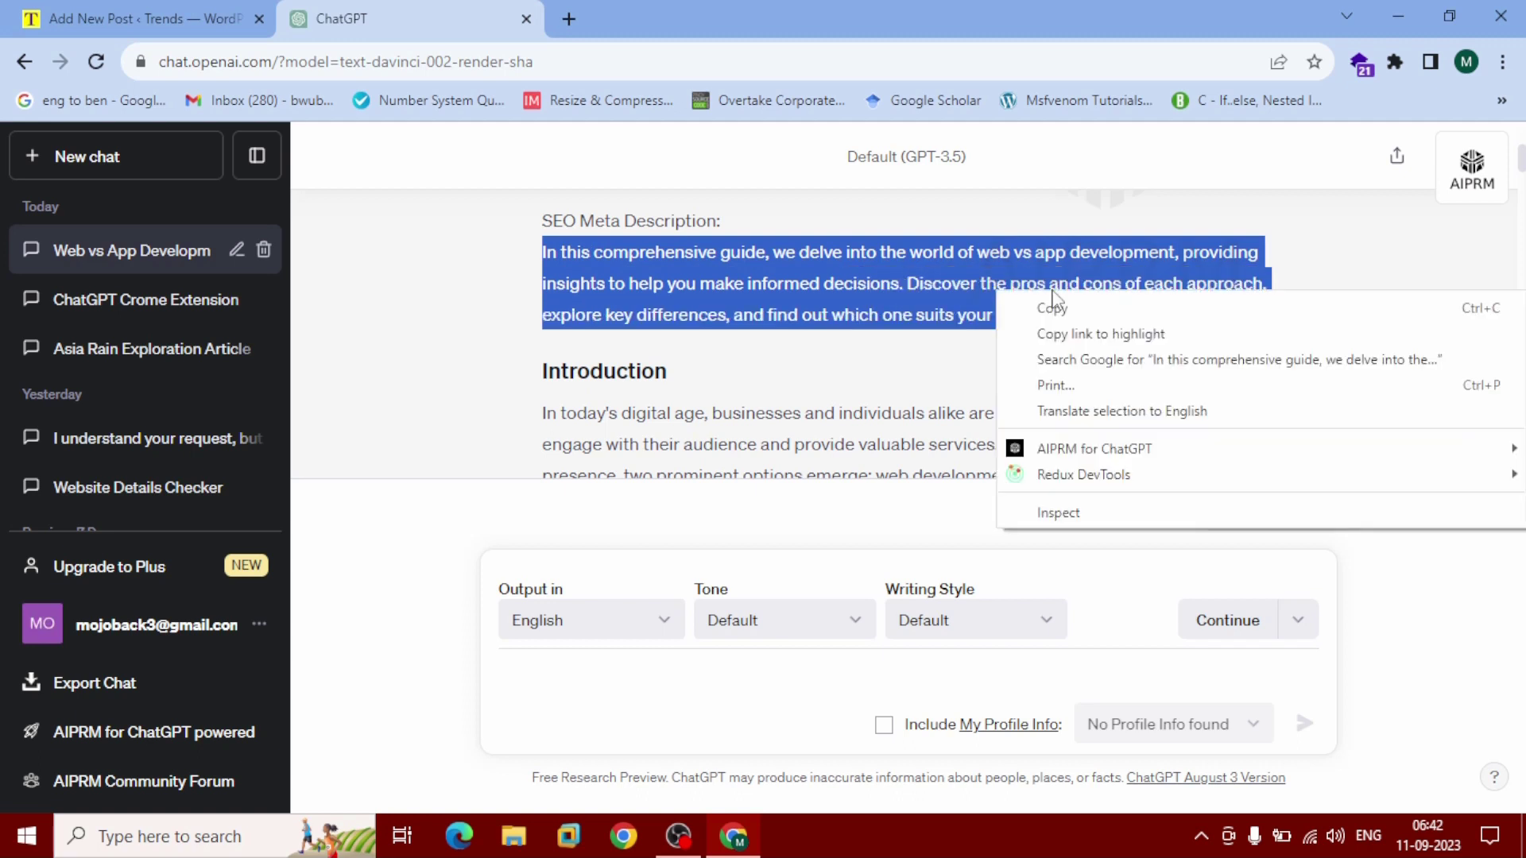
{"action": "left_click", "coordinate": [1069, 309]}
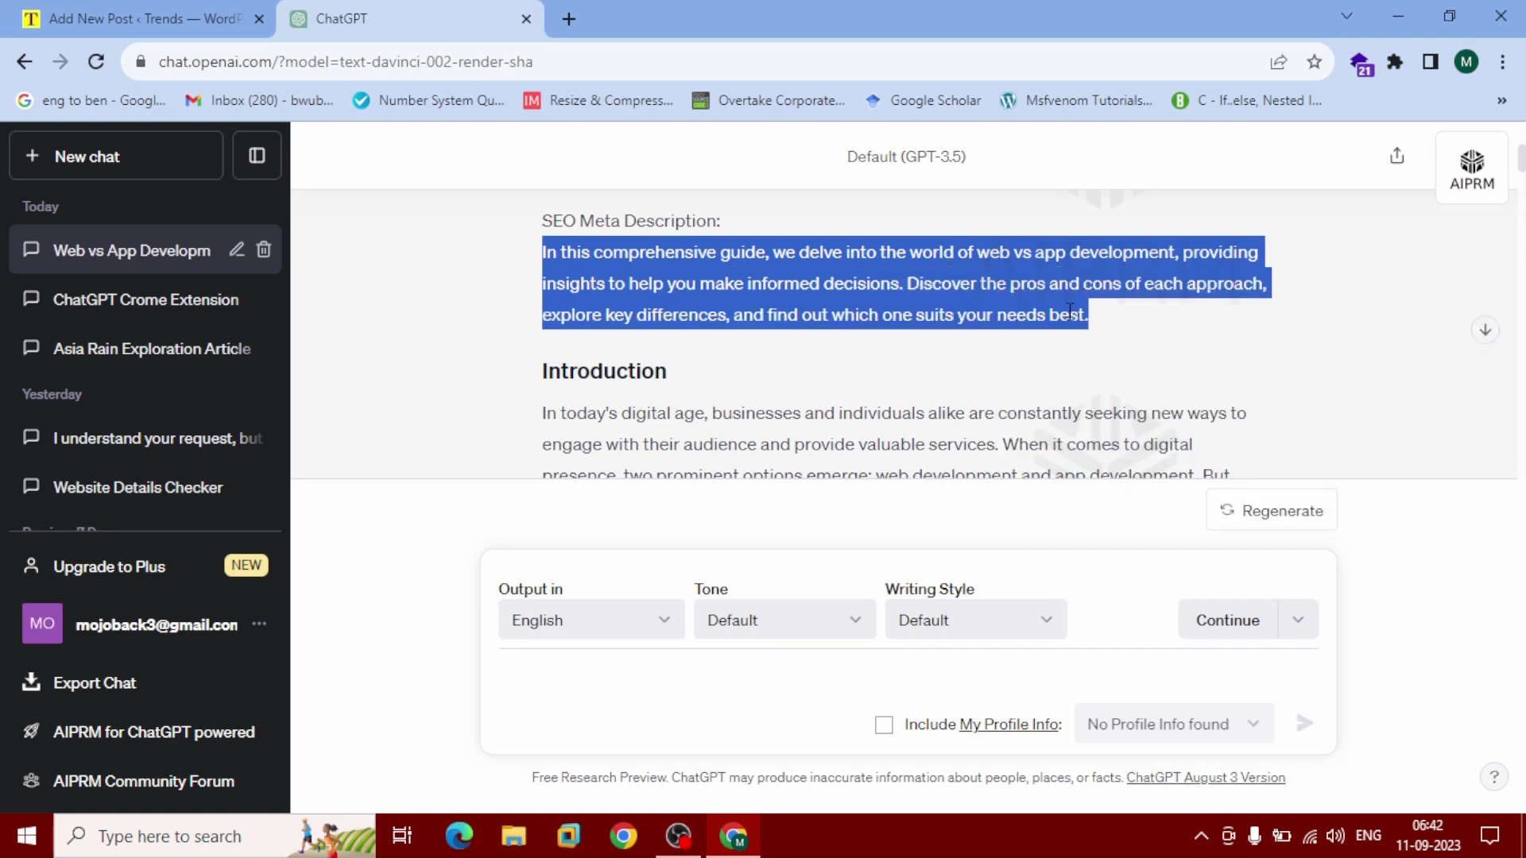
Step: Return to the WordPress post and paste the copied meta description into the empty paragraph block below the featured image
{"action": "left_click", "coordinate": [99, 12]}
{"action": "scroll", "coordinate": [469, 361], "scroll_direction": "down", "scroll_amount": 5}
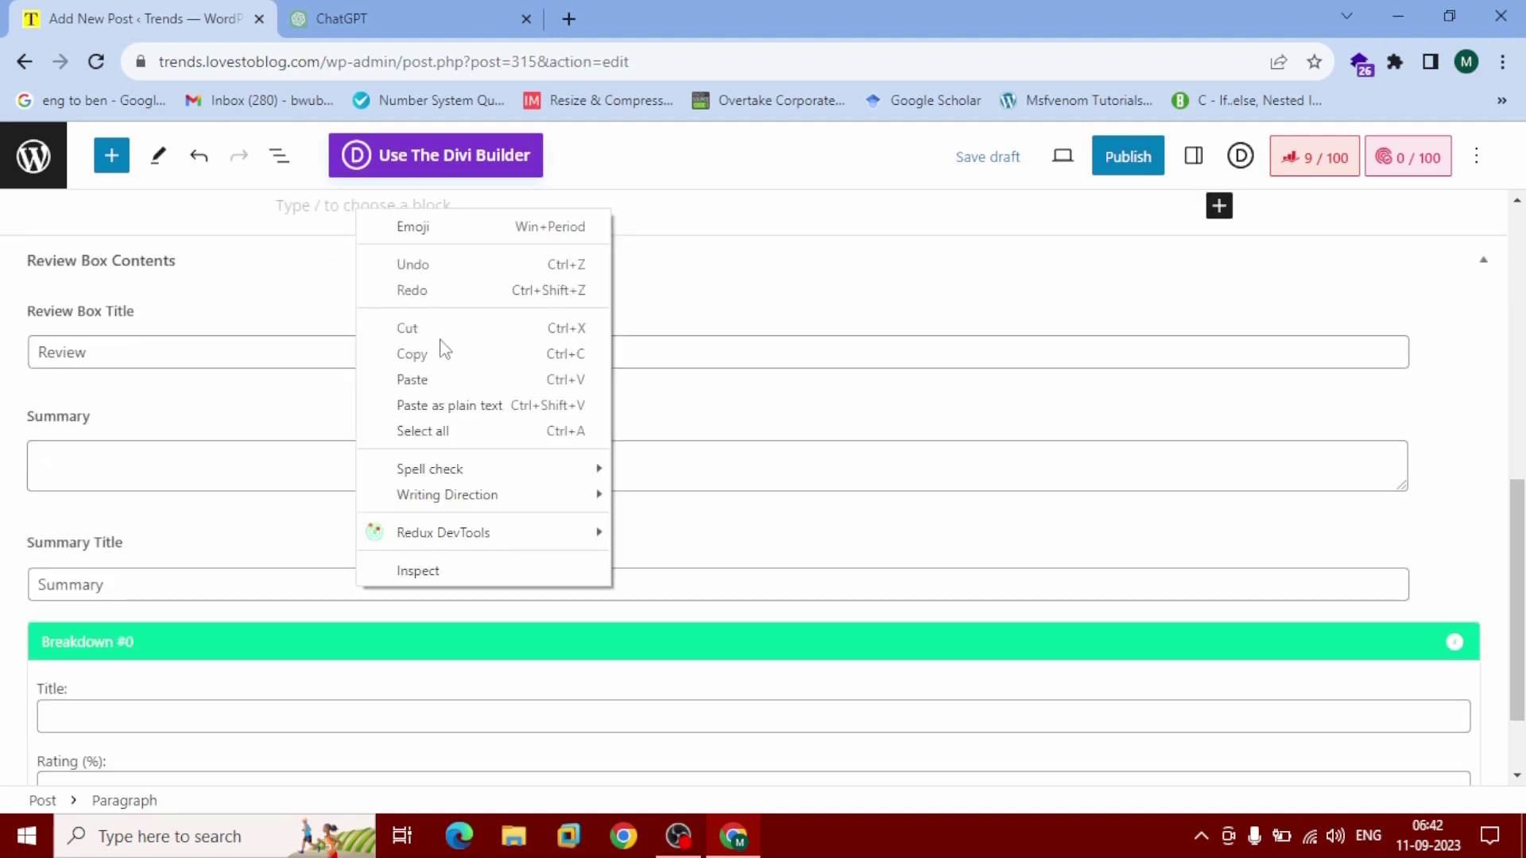
{"action": "left_click", "coordinate": [443, 379]}
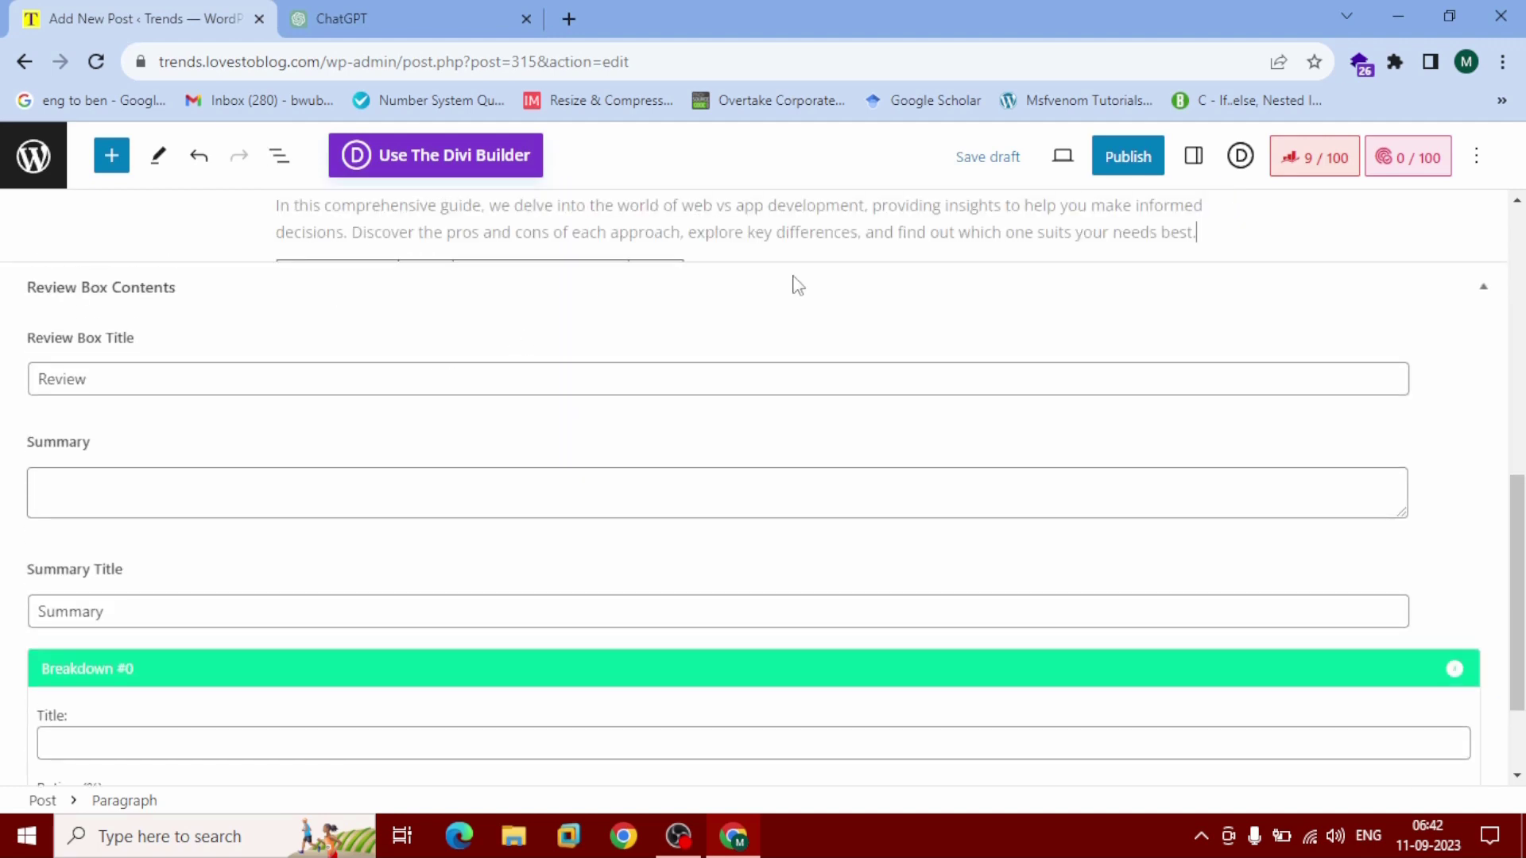
{"action": "scroll", "coordinate": [831, 263], "scroll_direction": "down", "scroll_amount": 2}
{"action": "scroll", "coordinate": [825, 245], "scroll_direction": "up", "scroll_amount": 4}
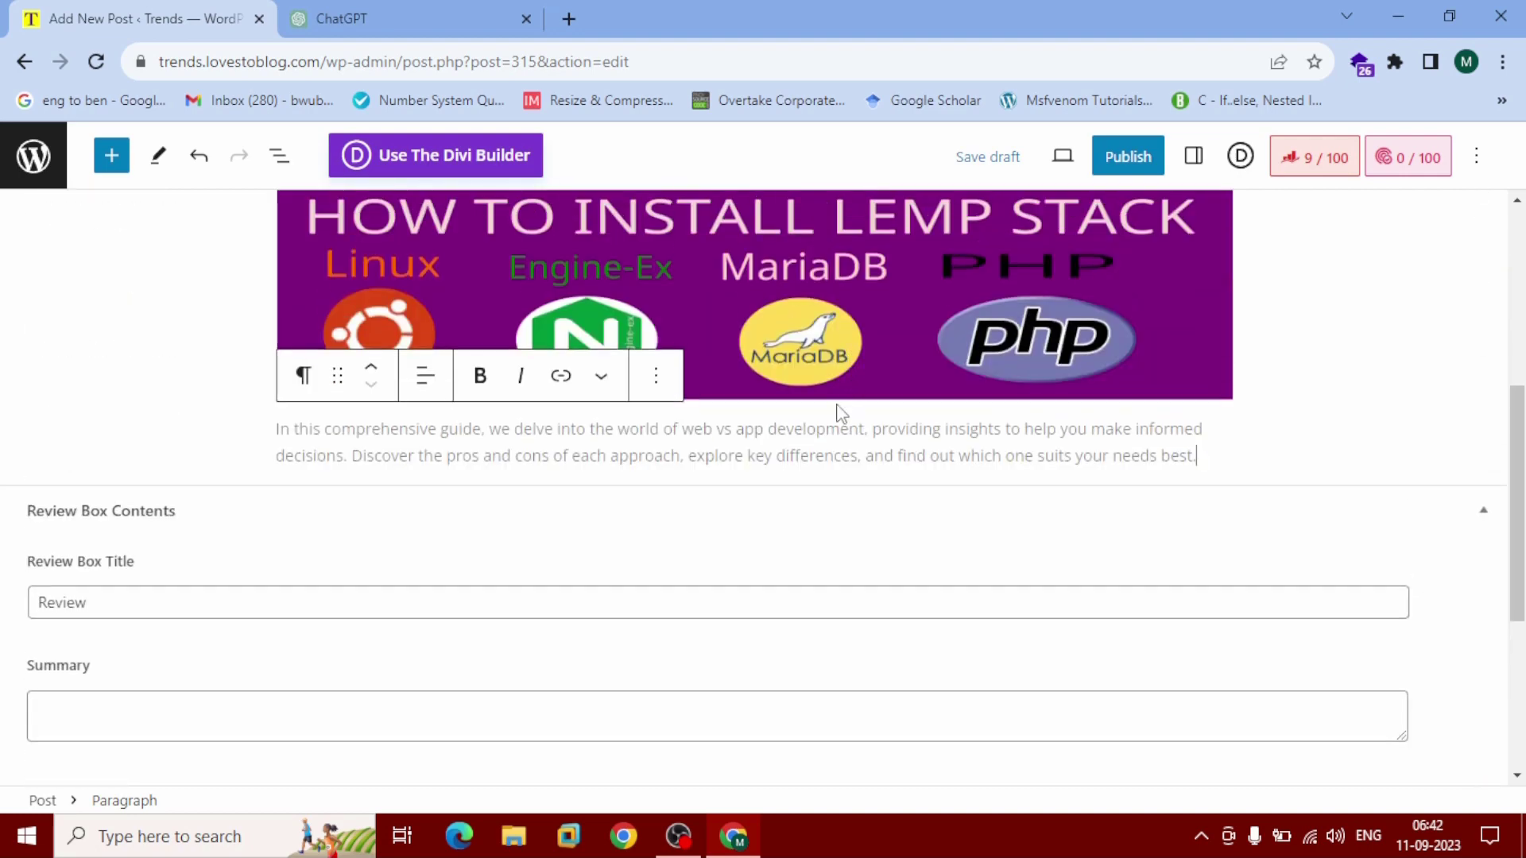
Step: Add another empty Paragraph block below the meta description paragraph and place the cursor in it
{"action": "left_click", "coordinate": [112, 156]}
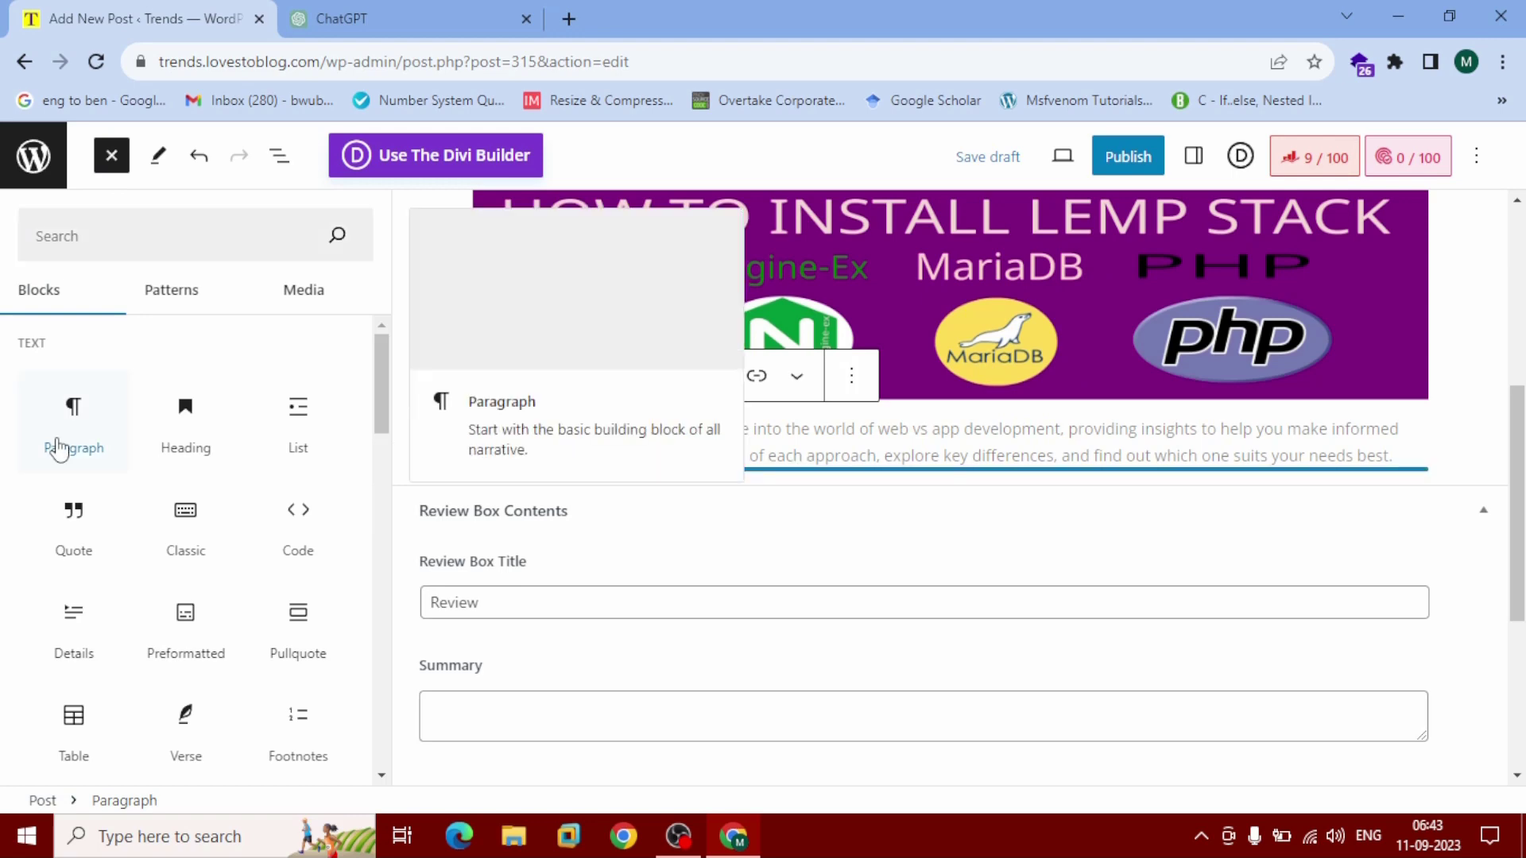
{"action": "left_click", "coordinate": [68, 438]}
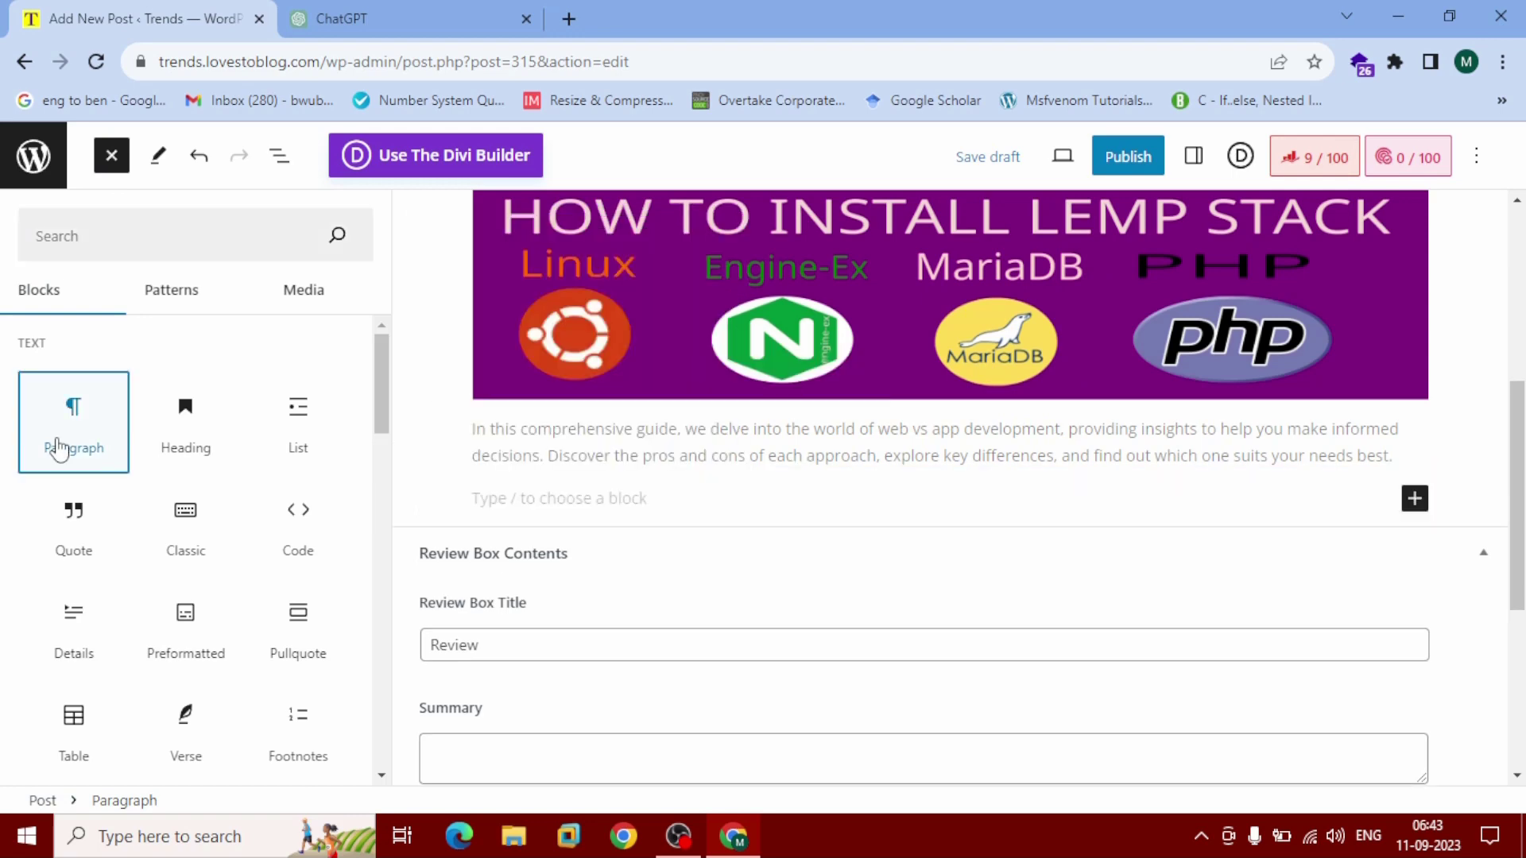
{"action": "left_click", "coordinate": [527, 496]}
Step: In the ChatGPT article, copy everything from the Introduction heading through the end of the Conclusion paragraph
{"action": "left_click", "coordinate": [469, 16]}
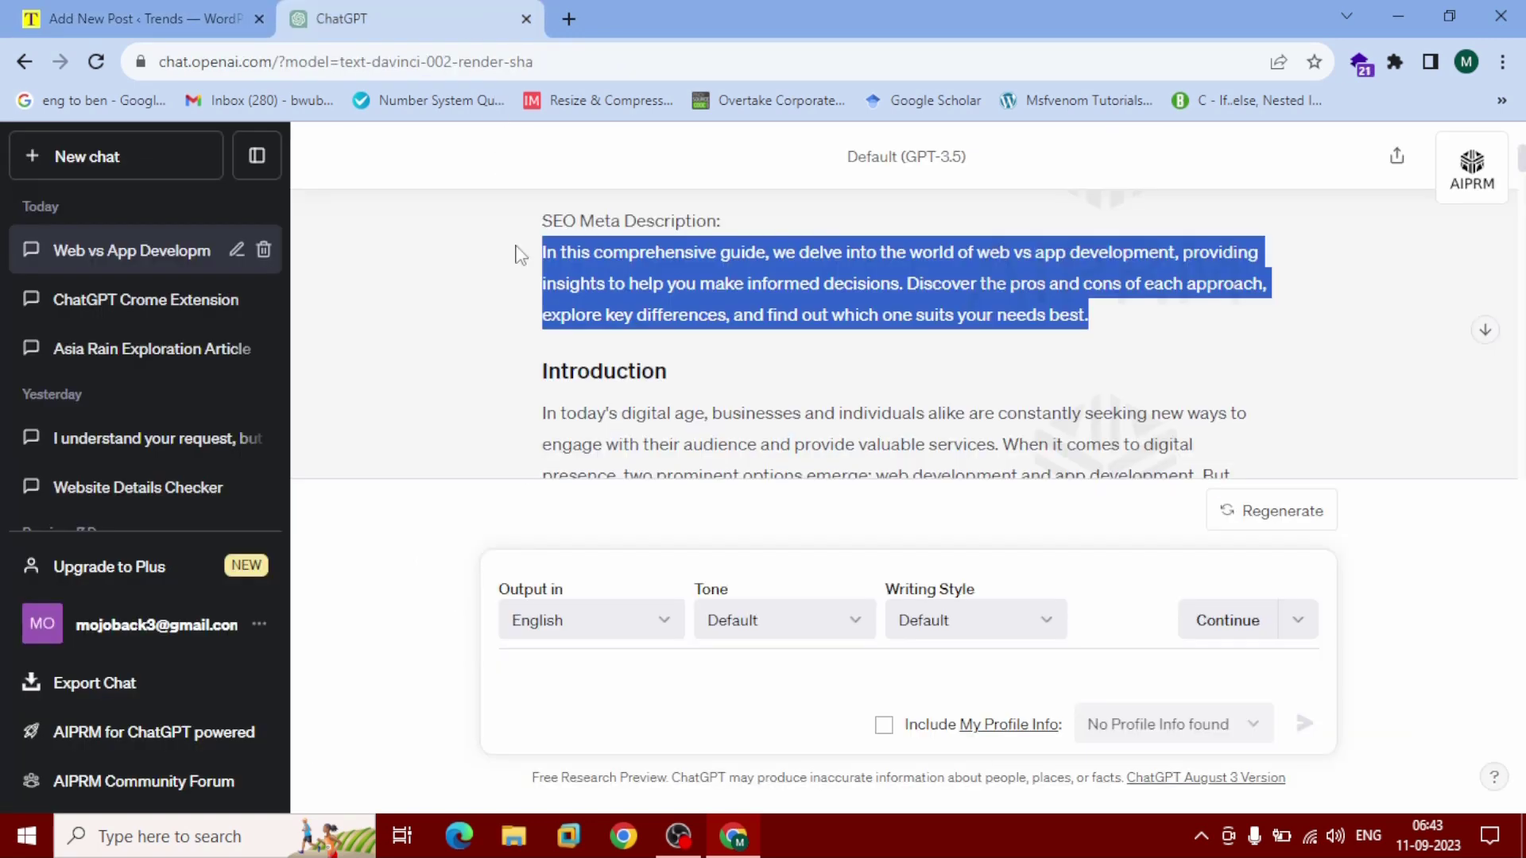
{"action": "left_click_drag", "start_coordinate": [538, 373], "coordinate": [666, 407]}
{"action": "scroll", "coordinate": [619, 365], "scroll_direction": "down", "scroll_amount": 5}
{"action": "scroll", "coordinate": [681, 310], "scroll_direction": "down", "scroll_amount": 15}
{"action": "scroll", "coordinate": [693, 260], "scroll_direction": "down", "scroll_amount": 6}
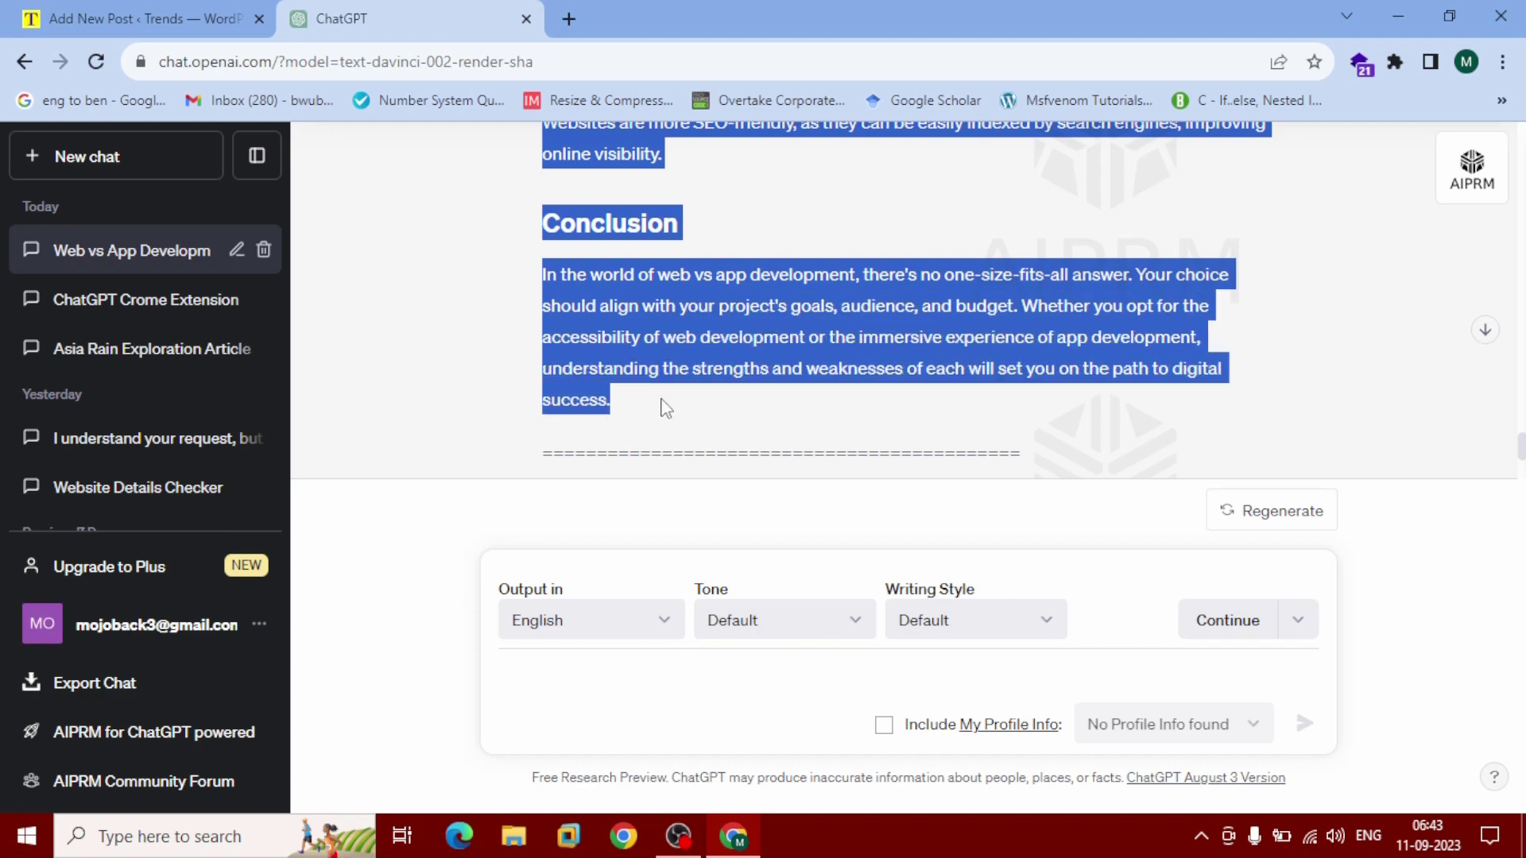
{"action": "right_click", "coordinate": [616, 270]}
{"action": "left_click", "coordinate": [650, 294]}
Step: Paste the copied article body into the empty paragraph block of the WordPress post and look over the inserted content
{"action": "left_click", "coordinate": [219, 17]}
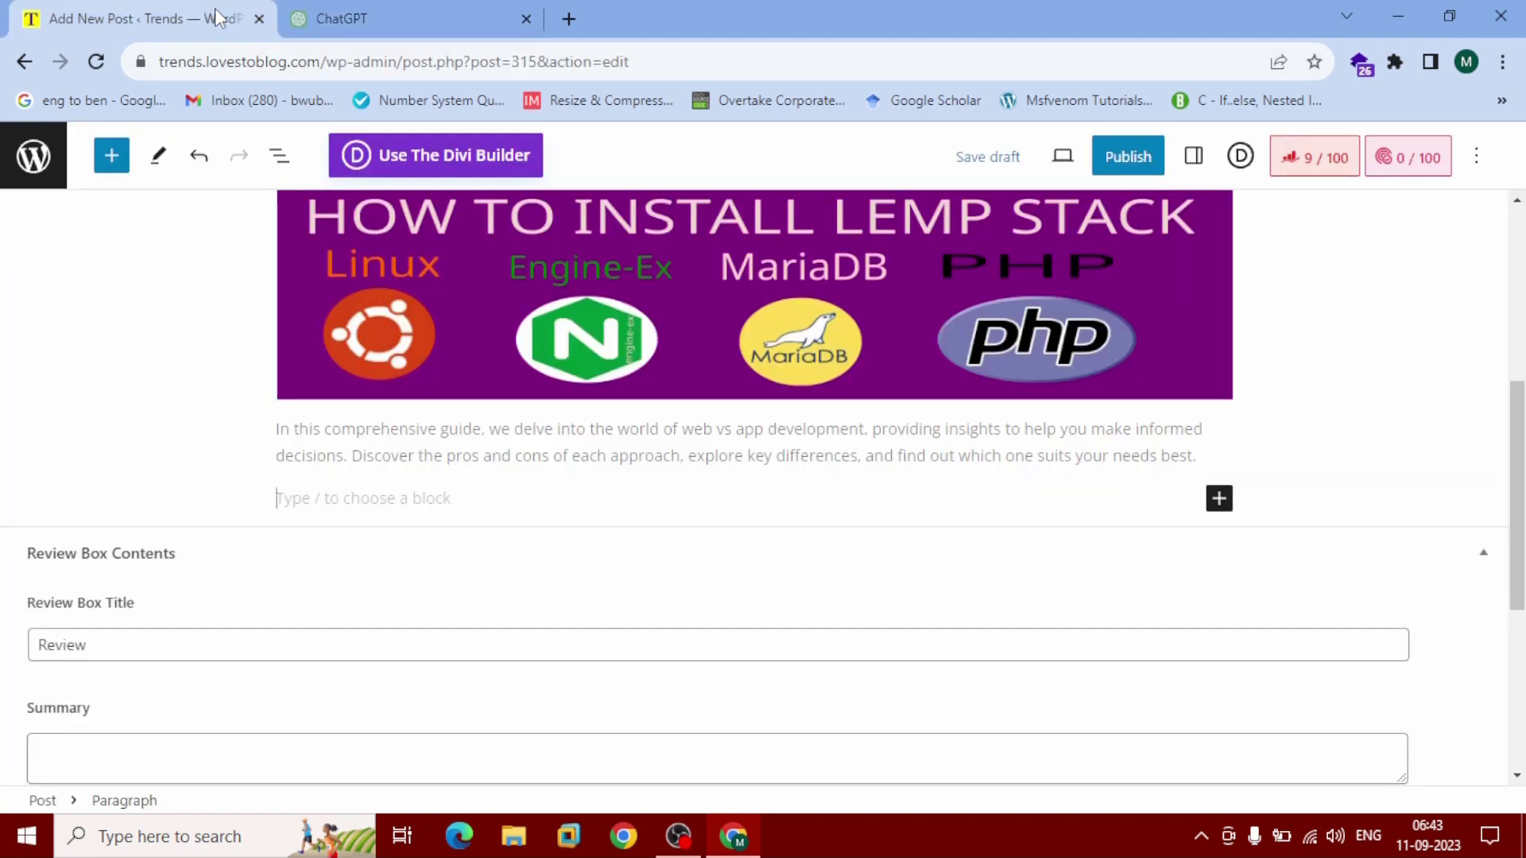
{"action": "right_click", "coordinate": [450, 498]}
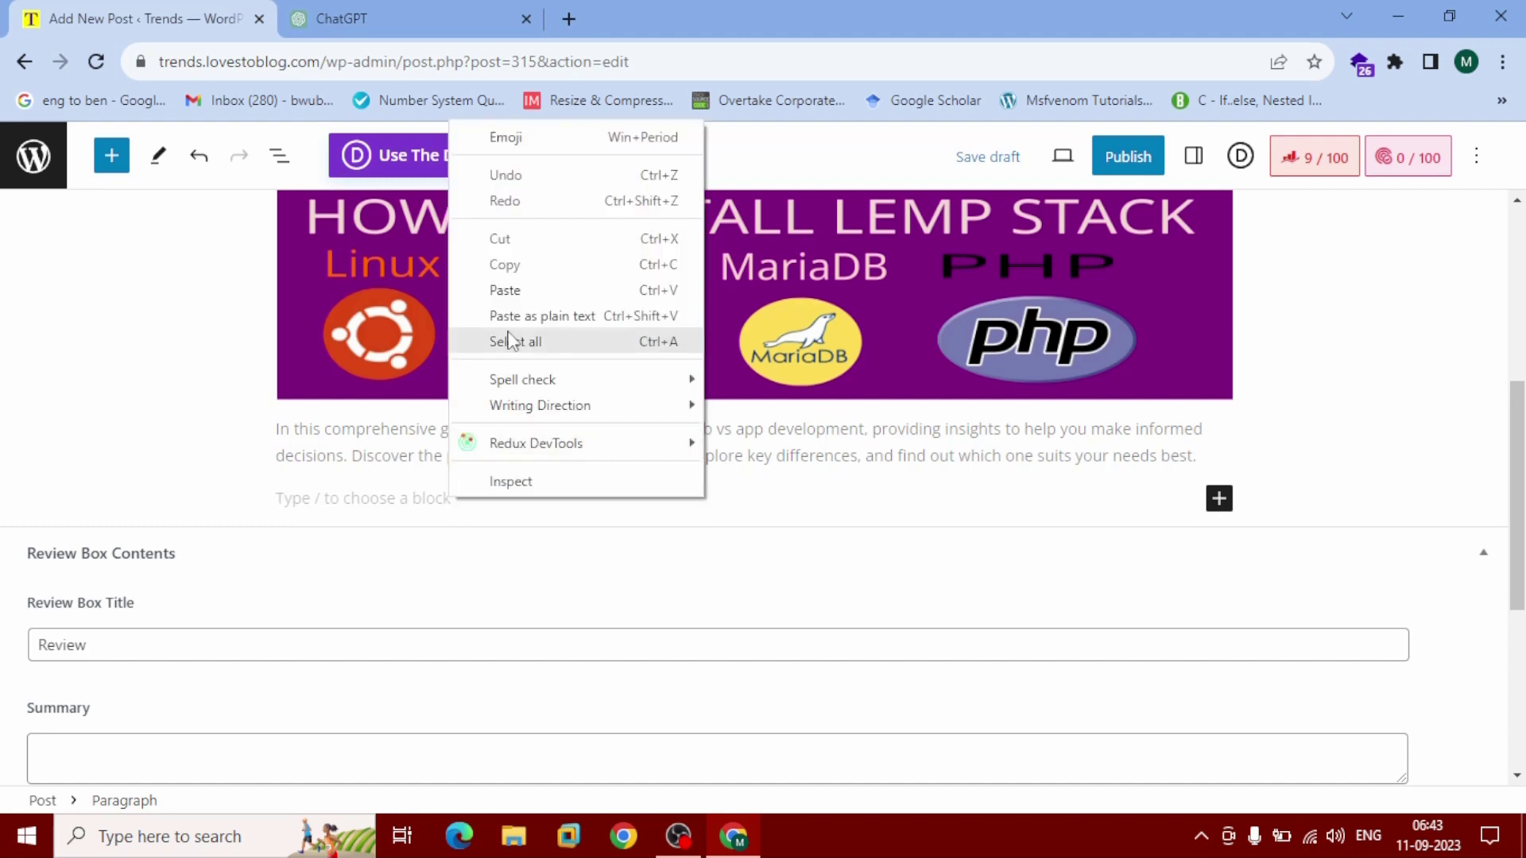
{"action": "left_click", "coordinate": [520, 289]}
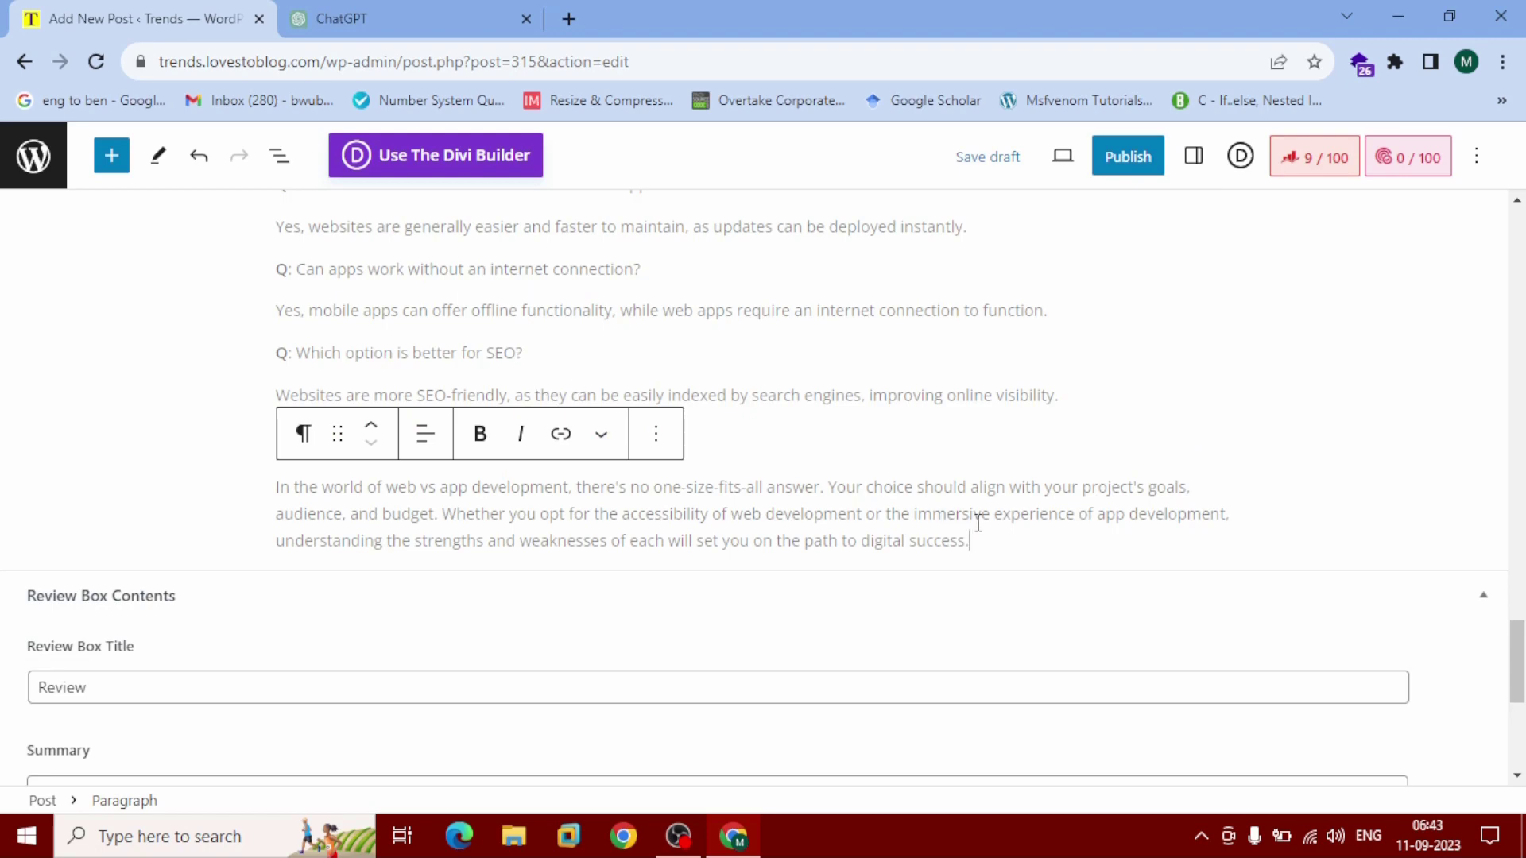
{"action": "scroll", "coordinate": [977, 516], "scroll_direction": "up", "scroll_amount": 6}
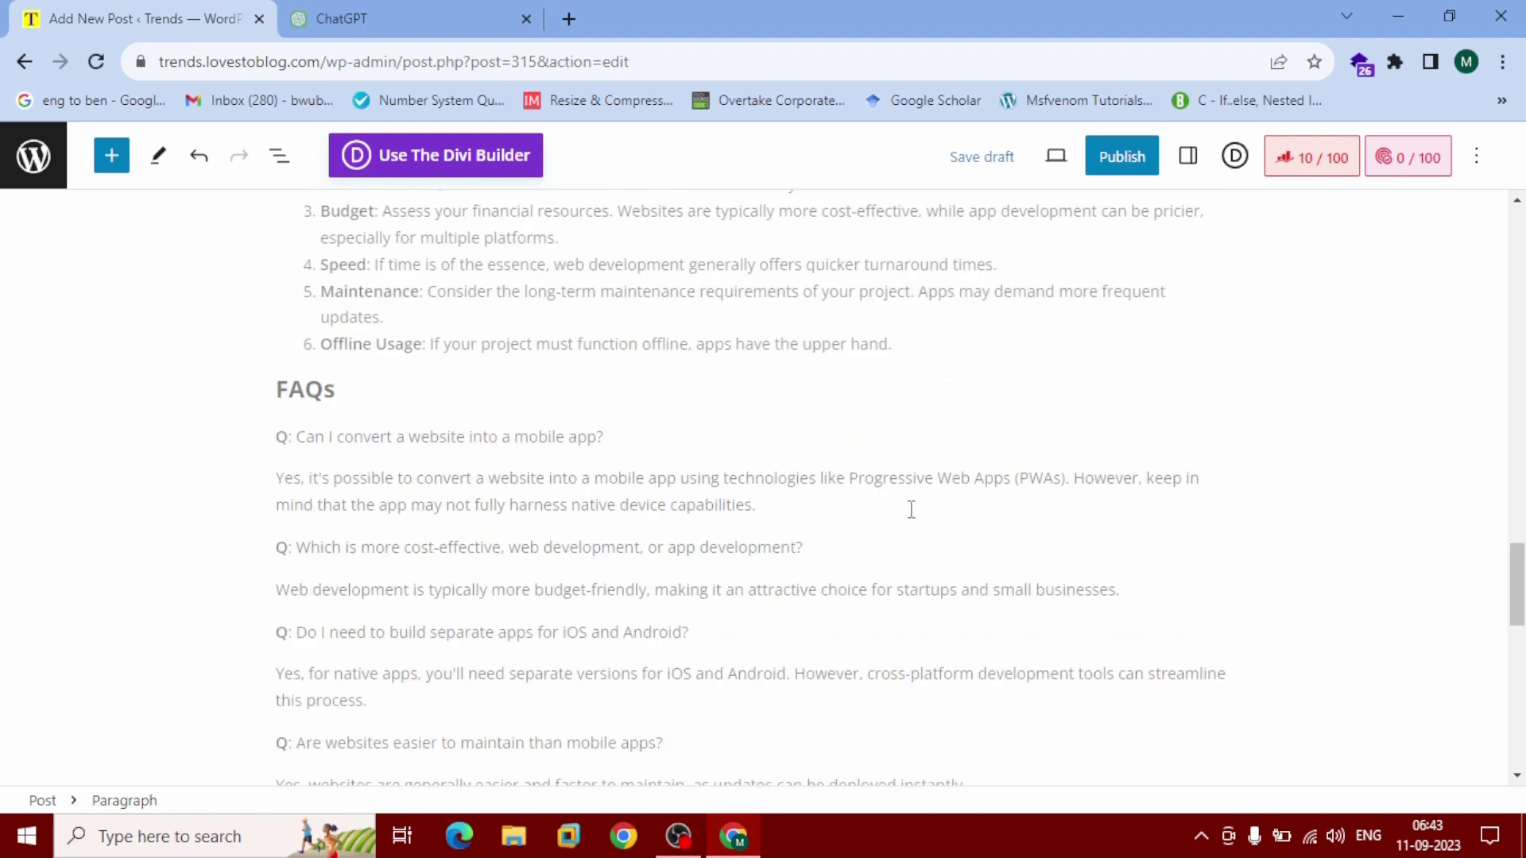
{"action": "scroll", "coordinate": [911, 509], "scroll_direction": "up", "scroll_amount": 20}
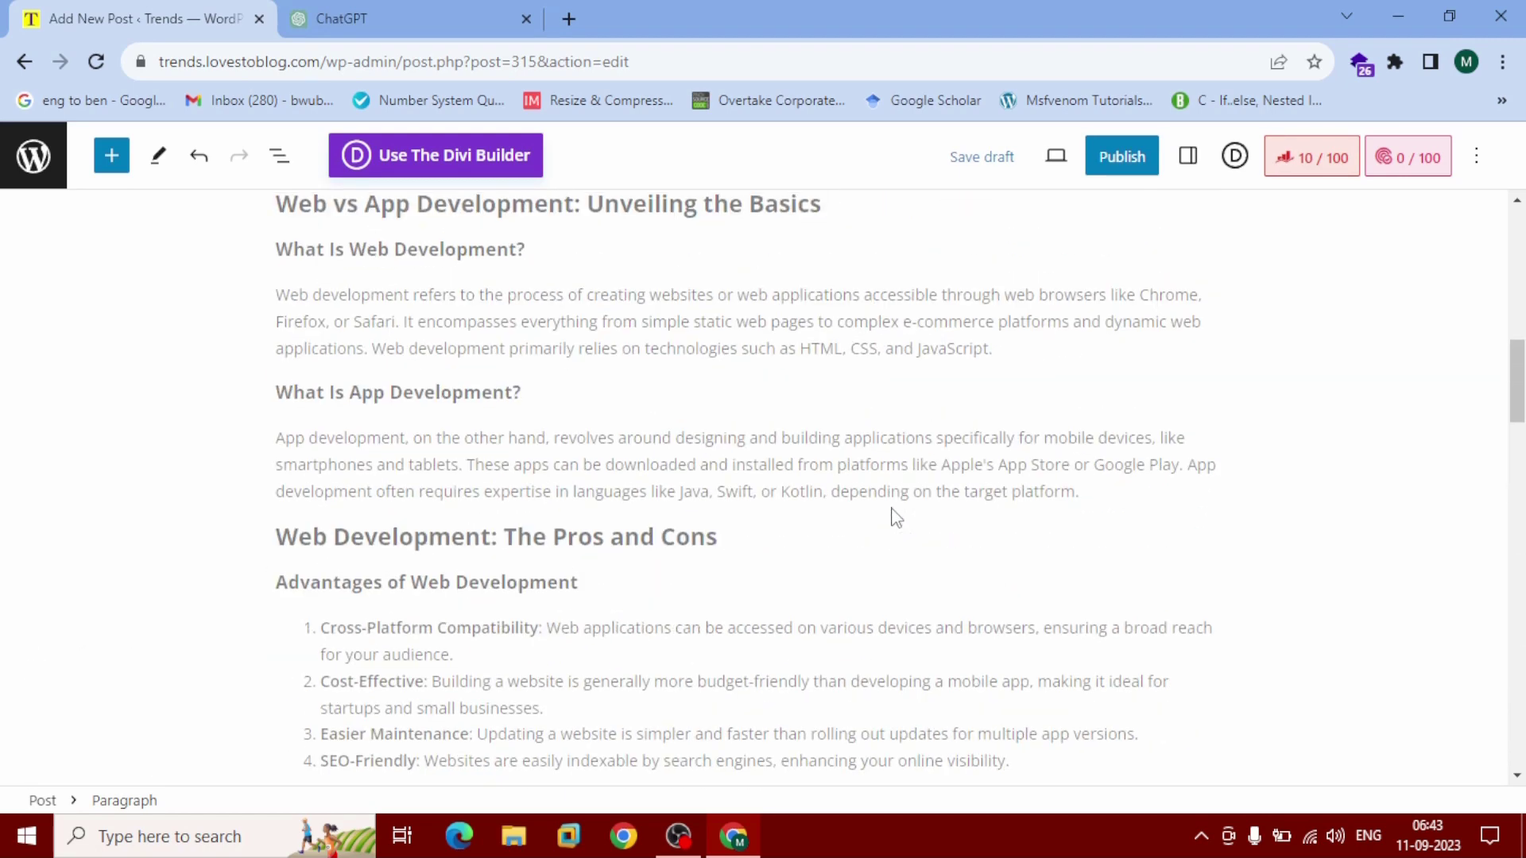
{"action": "scroll", "coordinate": [896, 517], "scroll_direction": "up", "scroll_amount": 11}
{"action": "scroll", "coordinate": [897, 517], "scroll_direction": "down", "scroll_amount": 4}
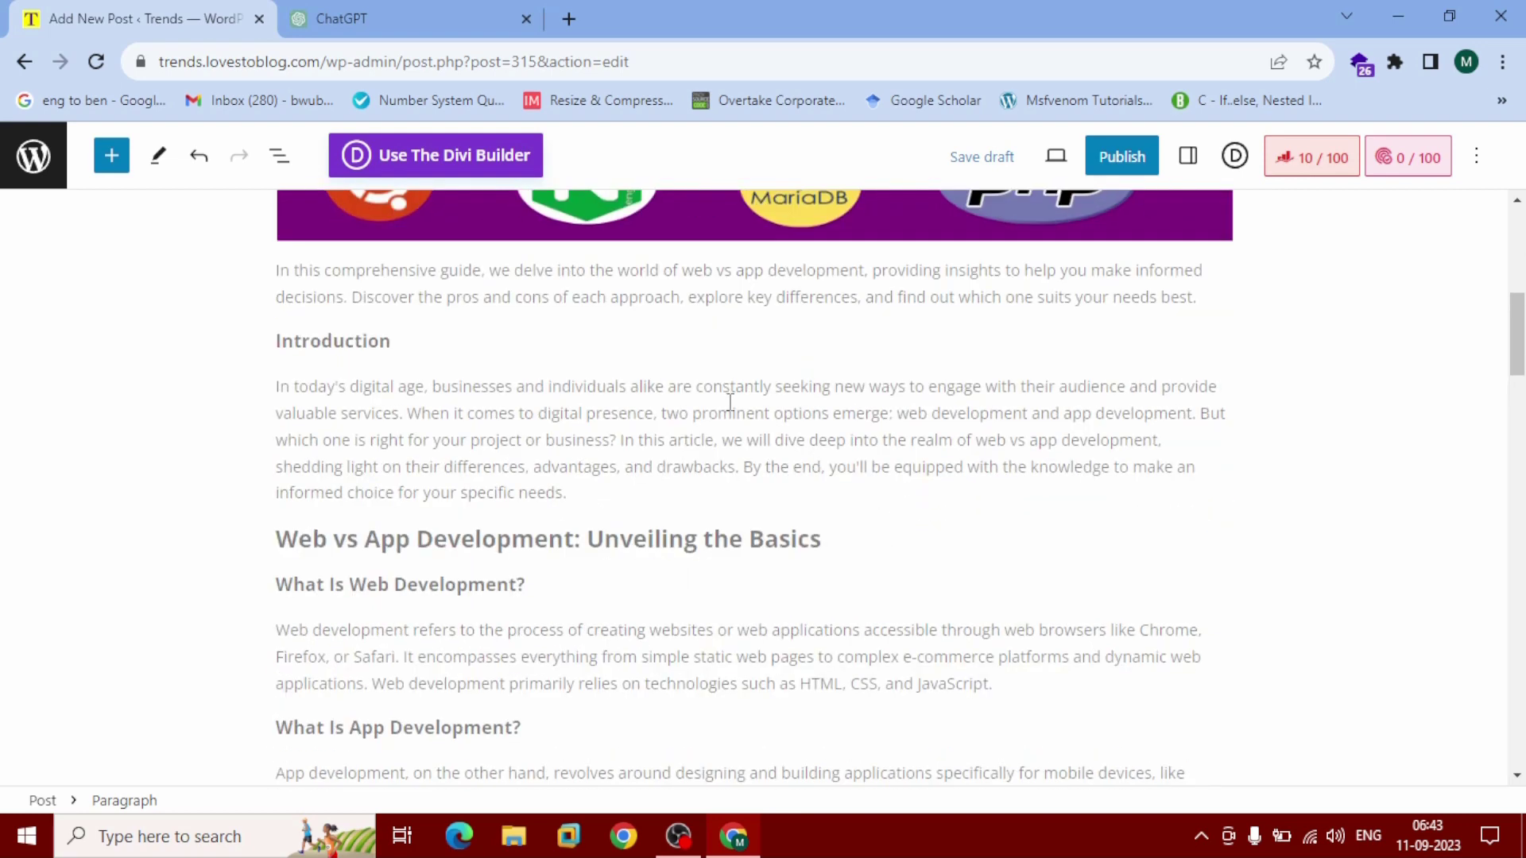
{"action": "scroll", "coordinate": [886, 514], "scroll_direction": "up", "scroll_amount": 7}
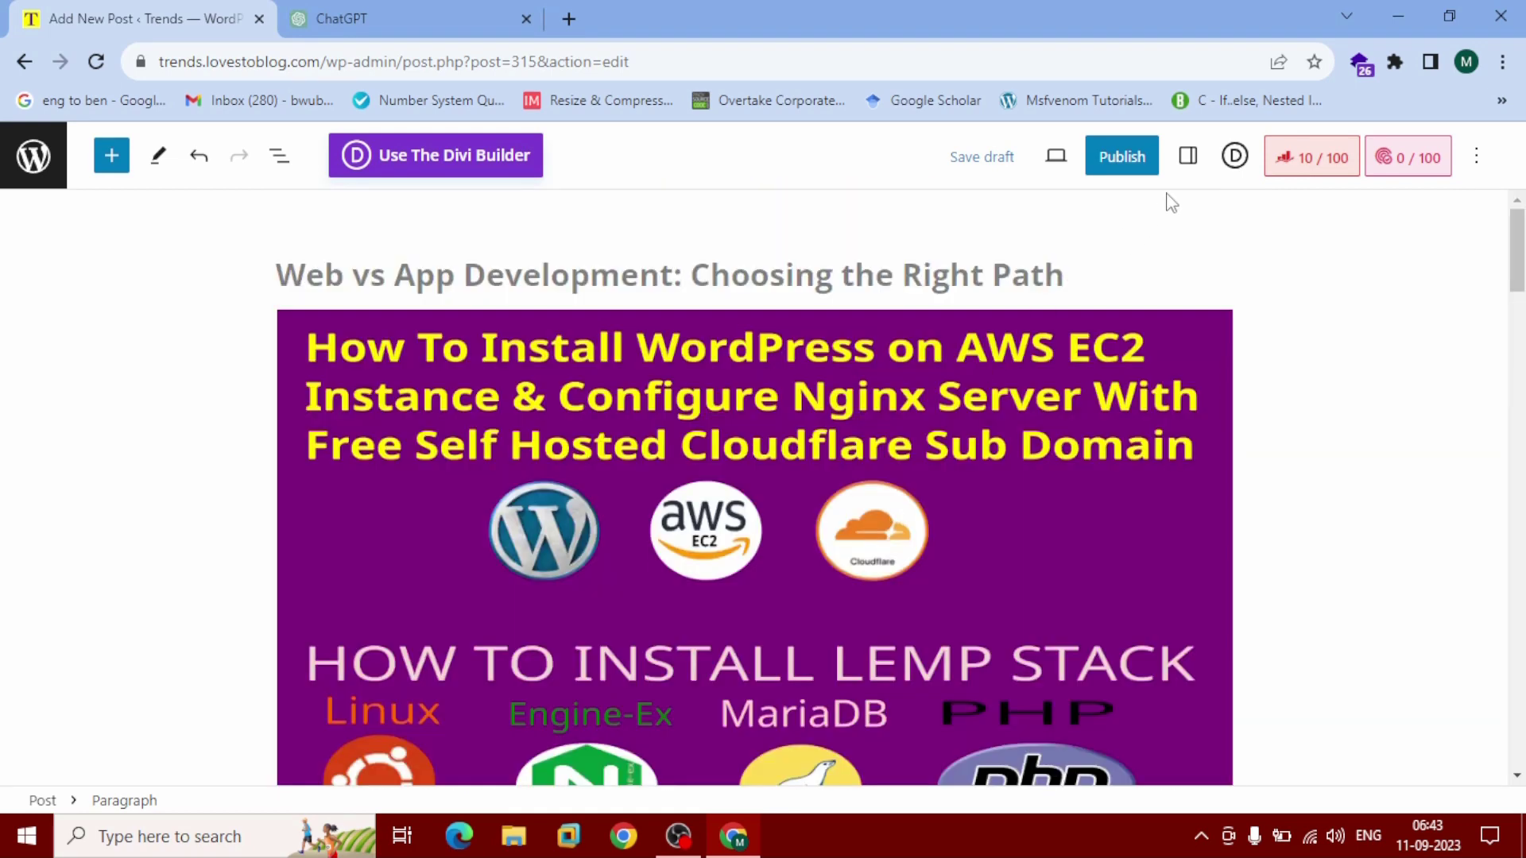
Step: Show the post-level settings and bring the optional Excerpt field into view
{"action": "left_click", "coordinate": [1192, 171]}
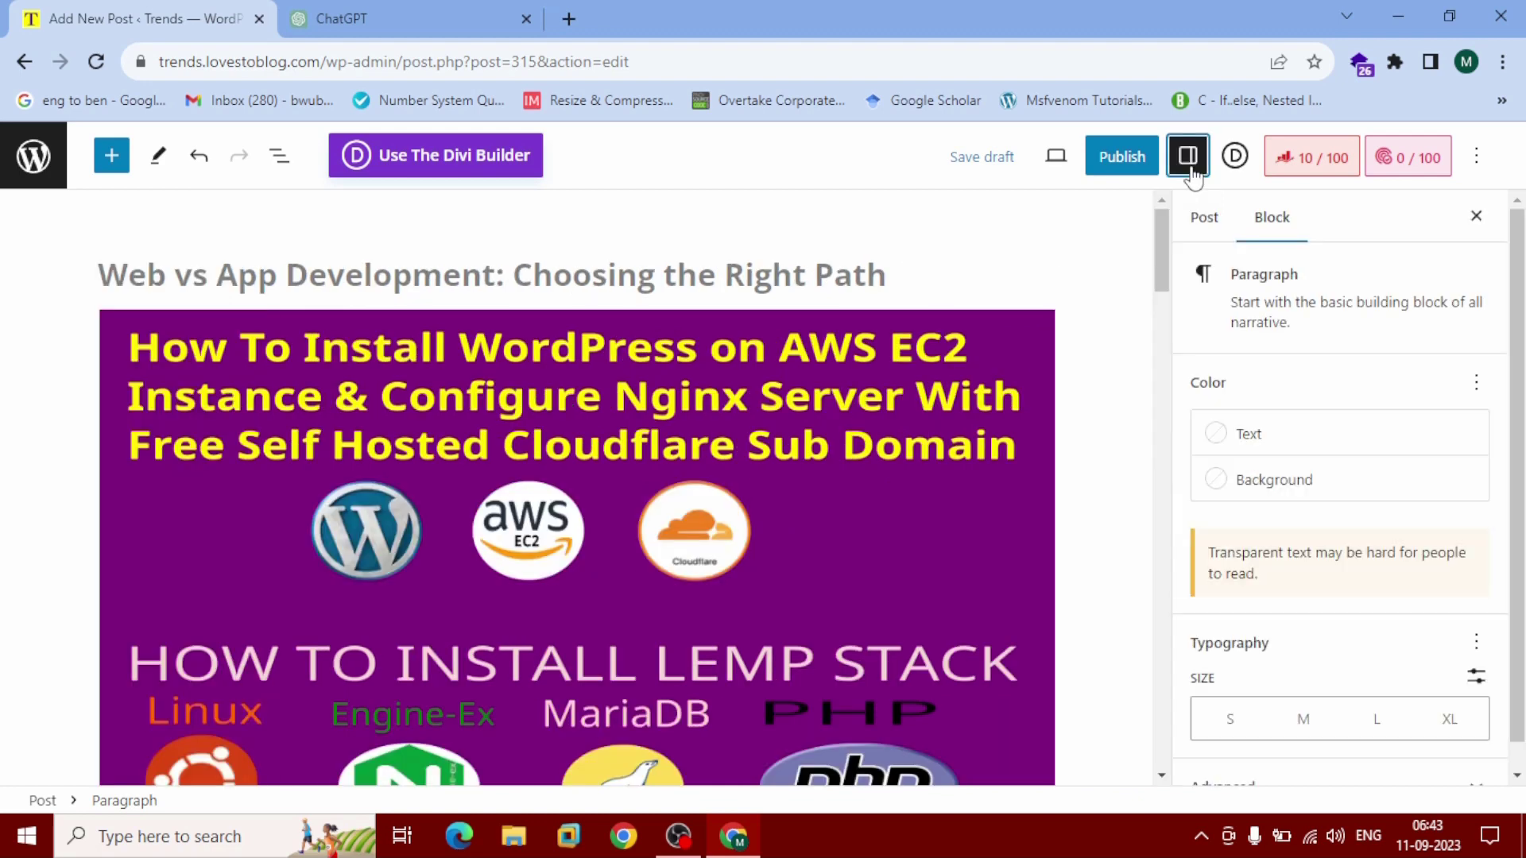
{"action": "left_click", "coordinate": [1221, 227]}
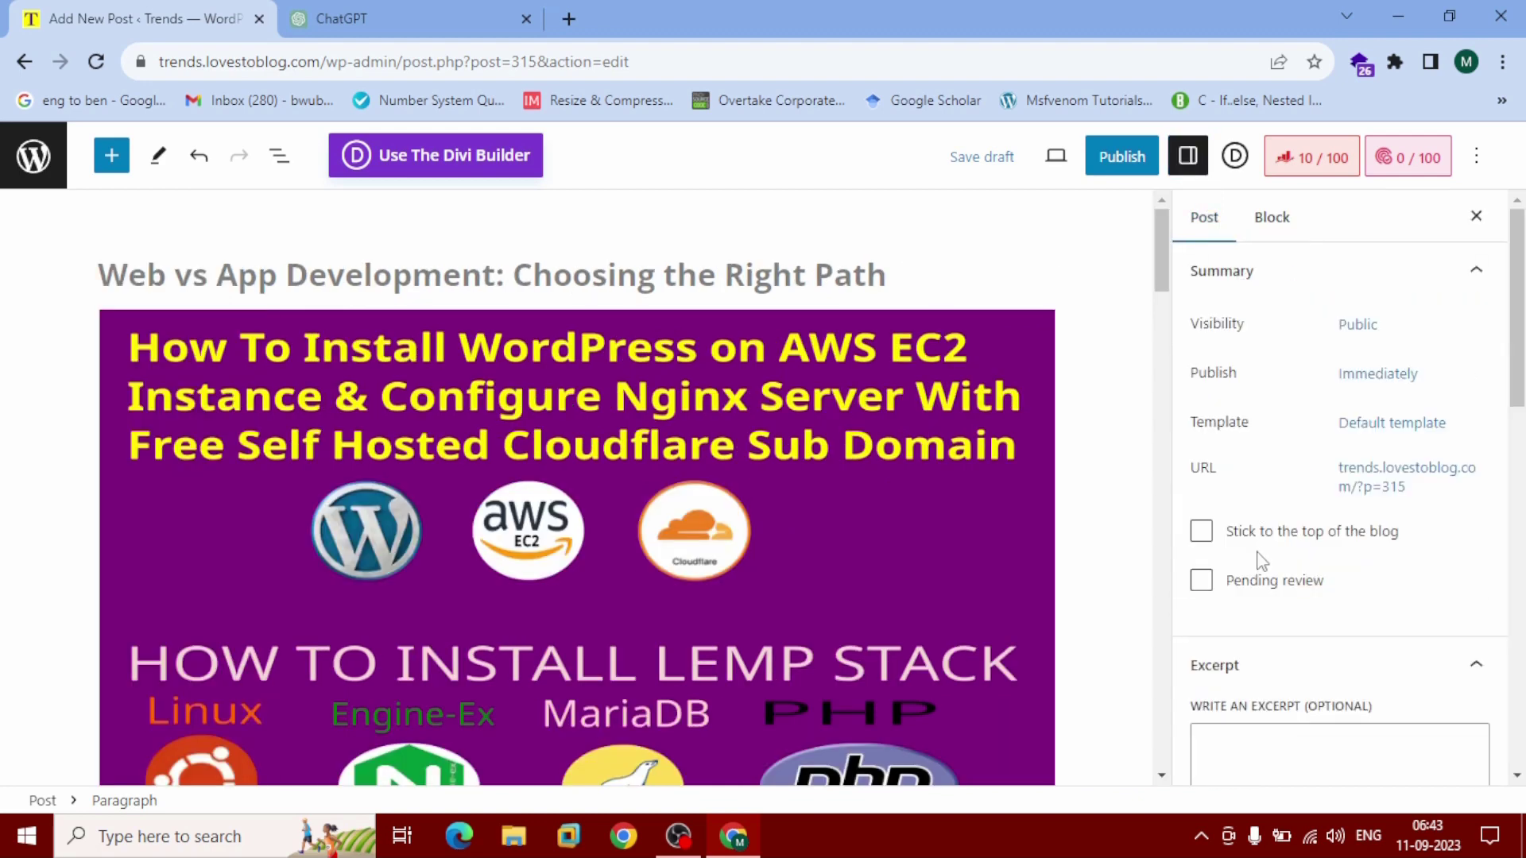
{"action": "scroll", "coordinate": [1256, 556], "scroll_direction": "down", "scroll_amount": 3}
Step: Copy the text from "we will dive deep into the realm" to "advantages, and drawbacks." in the Introduction of the ChatGPT article
{"action": "left_click", "coordinate": [404, 11]}
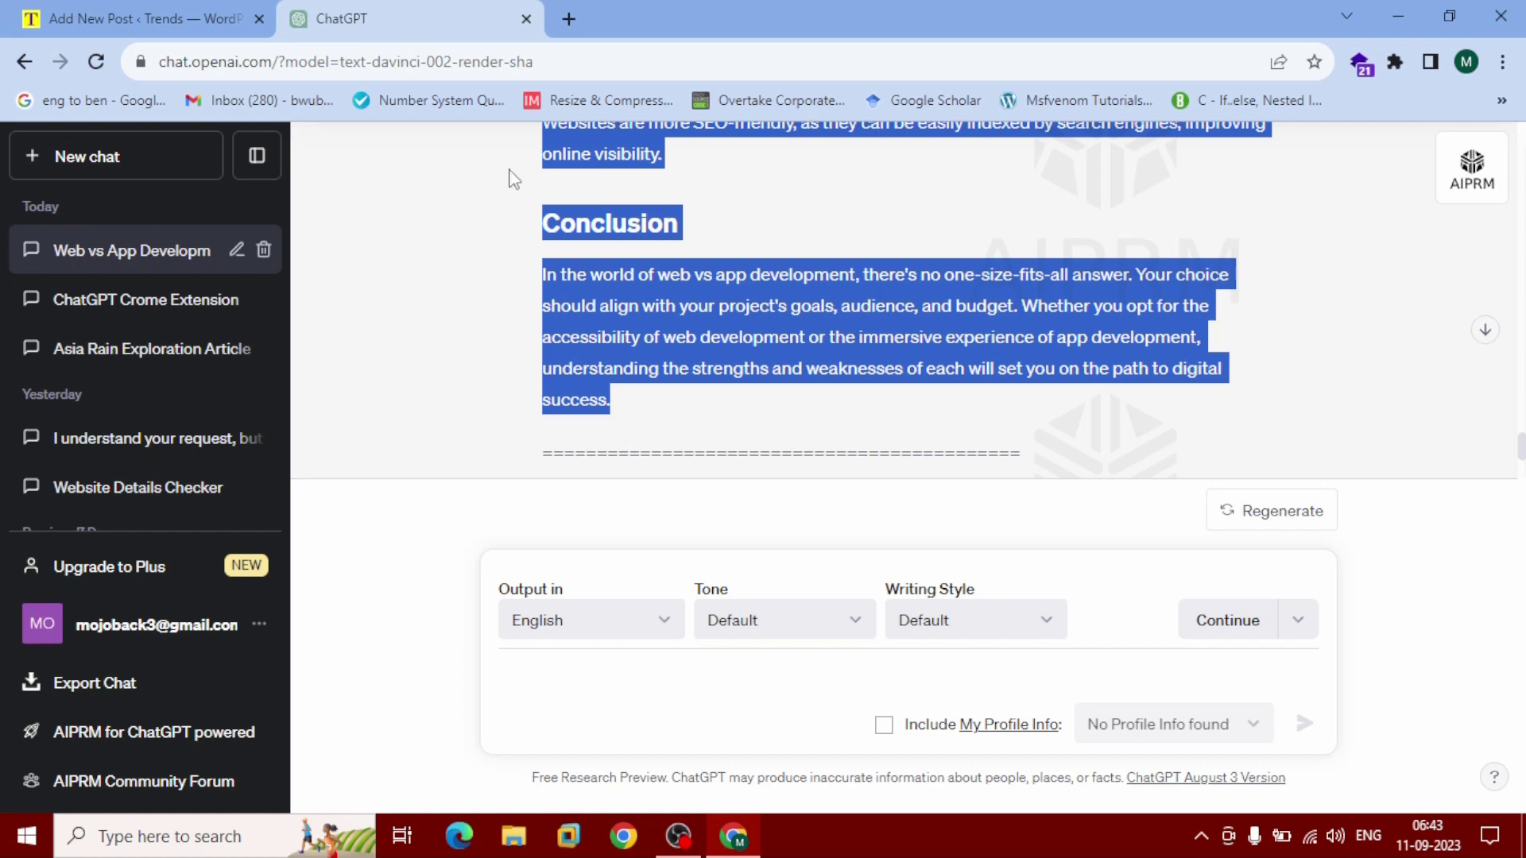
{"action": "scroll", "coordinate": [604, 317], "scroll_direction": "up", "scroll_amount": 10}
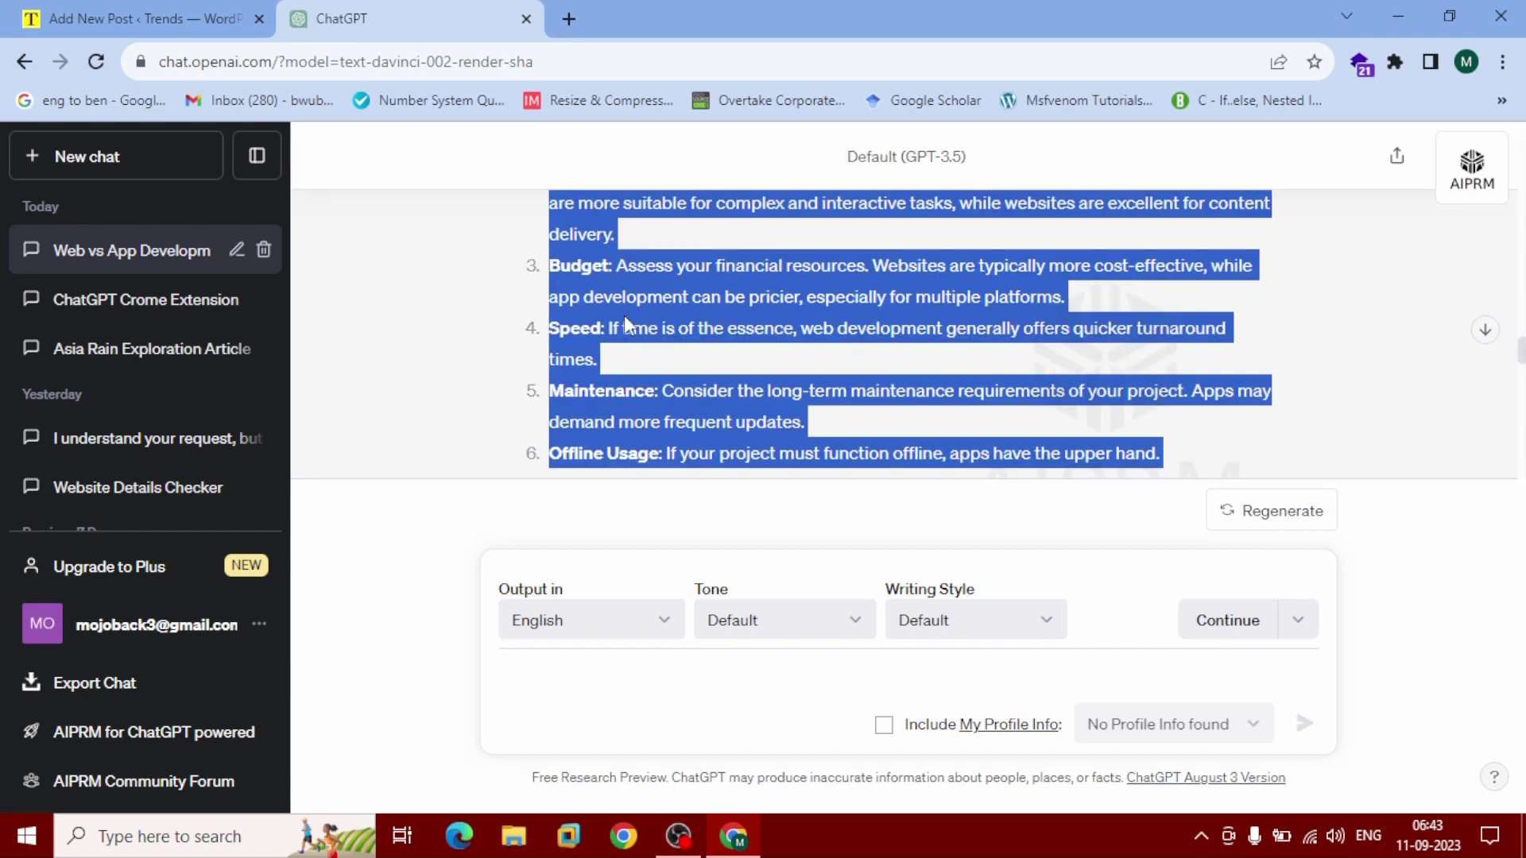
{"action": "scroll", "coordinate": [623, 316], "scroll_direction": "up", "scroll_amount": 10}
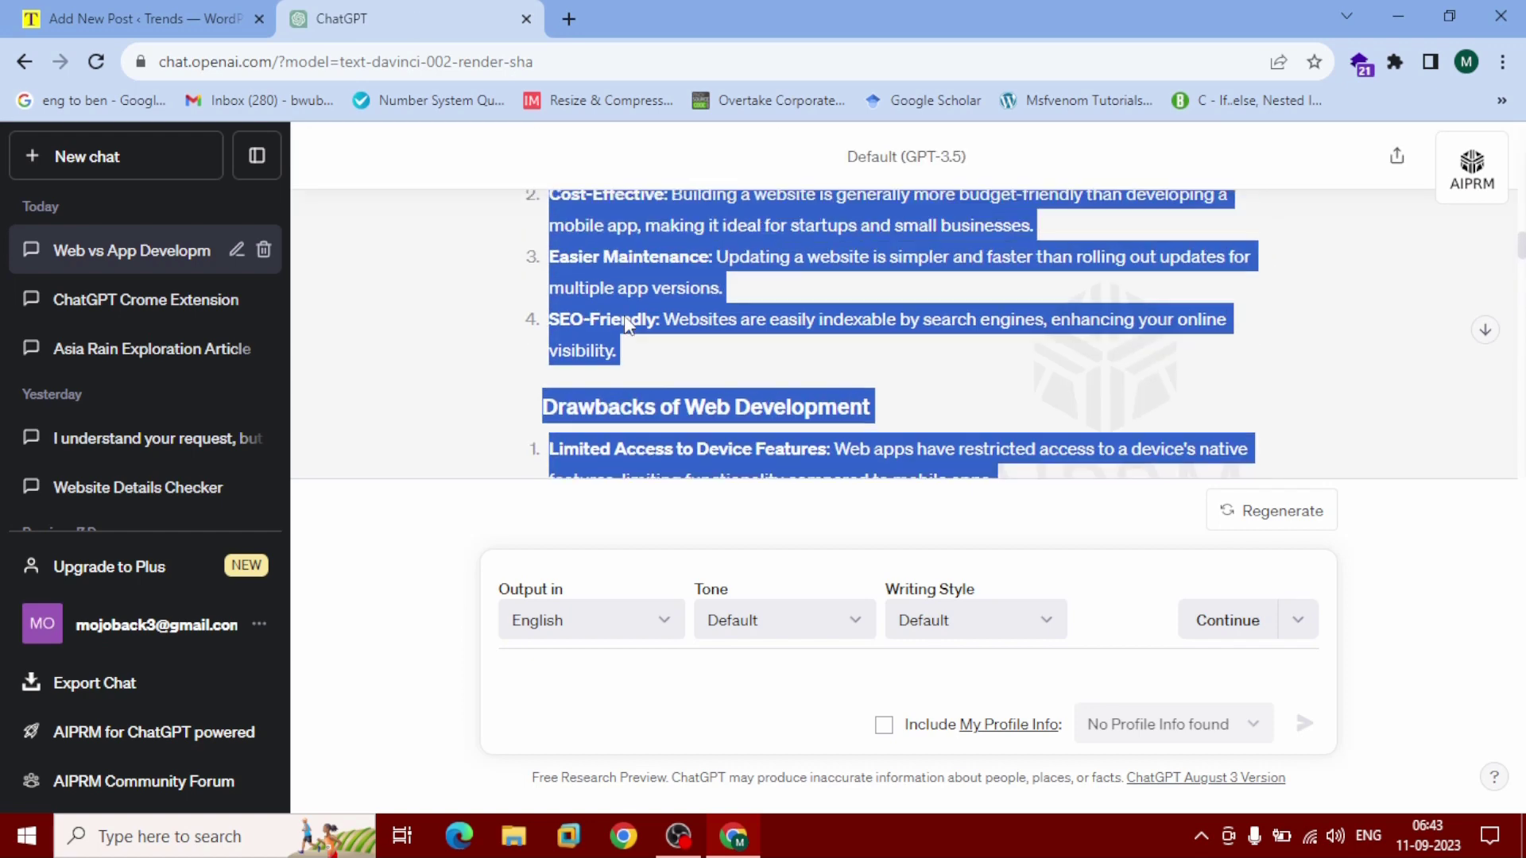
{"action": "scroll", "coordinate": [627, 317], "scroll_direction": "up", "scroll_amount": 10}
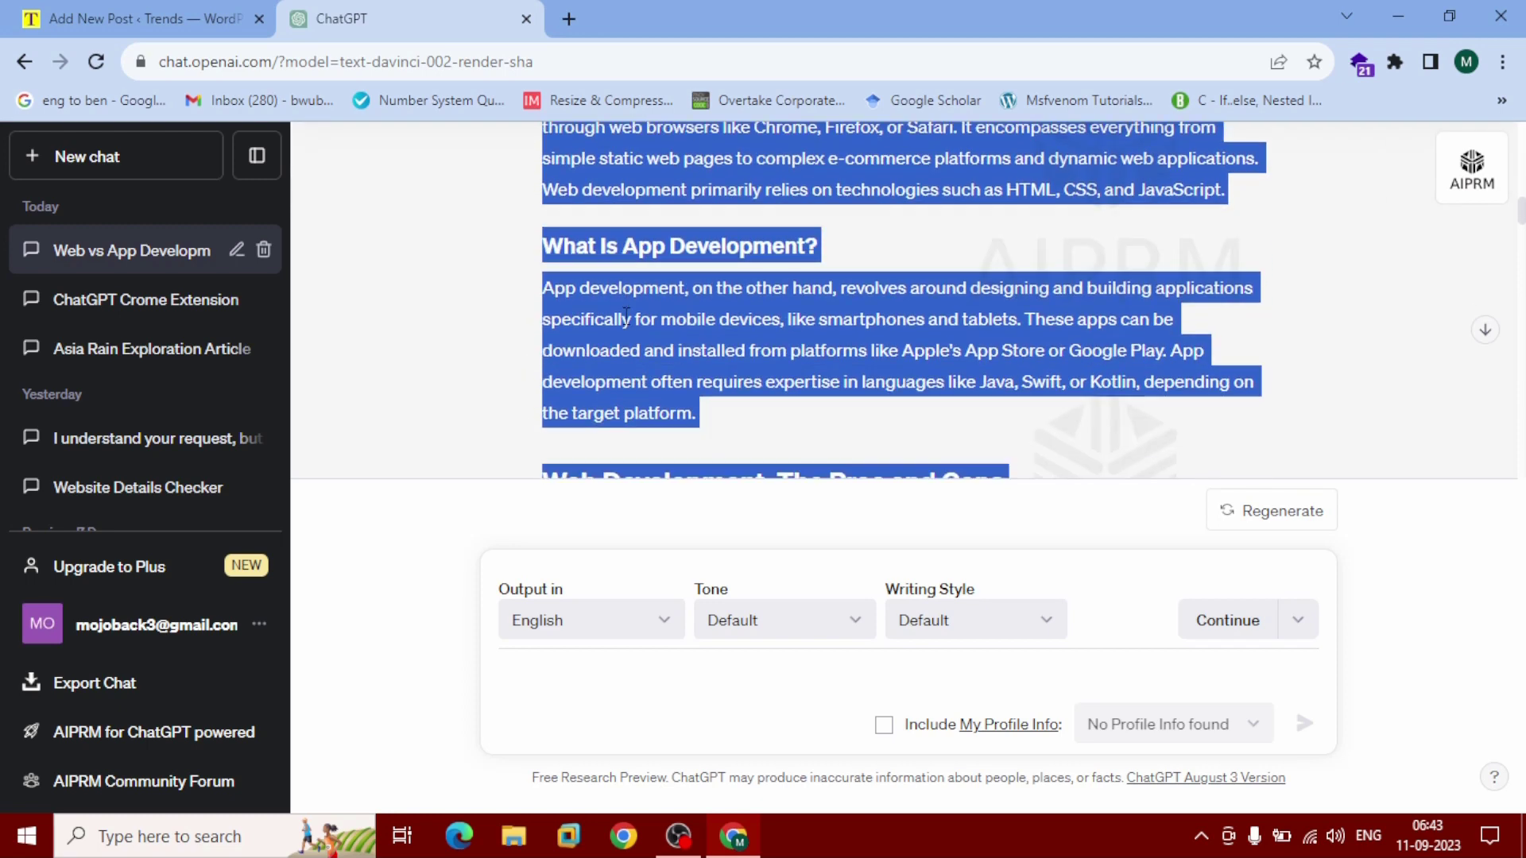
{"action": "scroll", "coordinate": [626, 316], "scroll_direction": "up", "scroll_amount": 1}
{"action": "scroll", "coordinate": [617, 298], "scroll_direction": "up", "scroll_amount": 8}
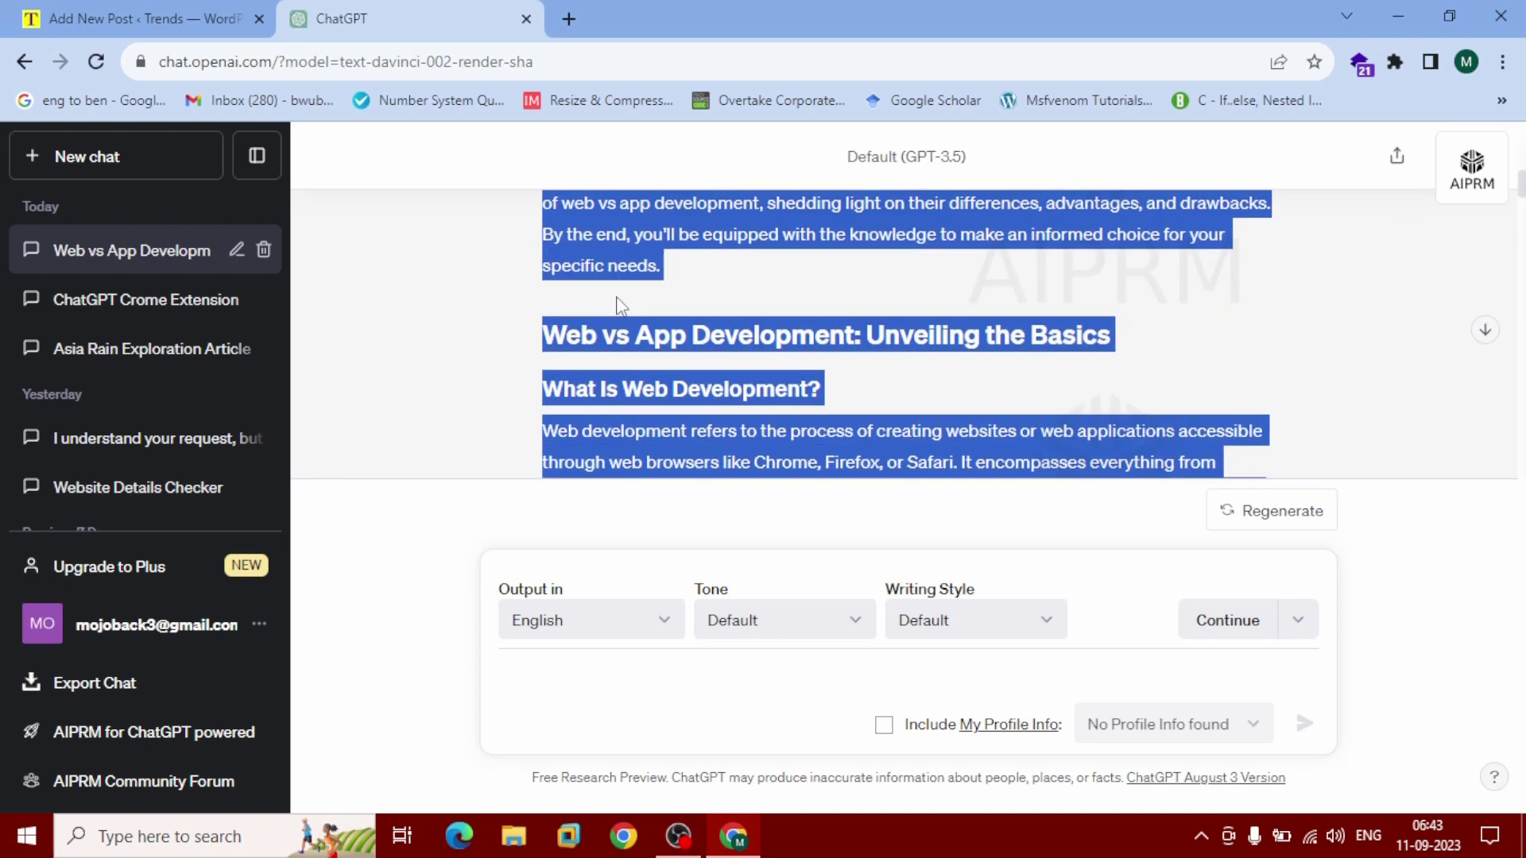
{"action": "scroll", "coordinate": [617, 297], "scroll_direction": "down", "scroll_amount": 1}
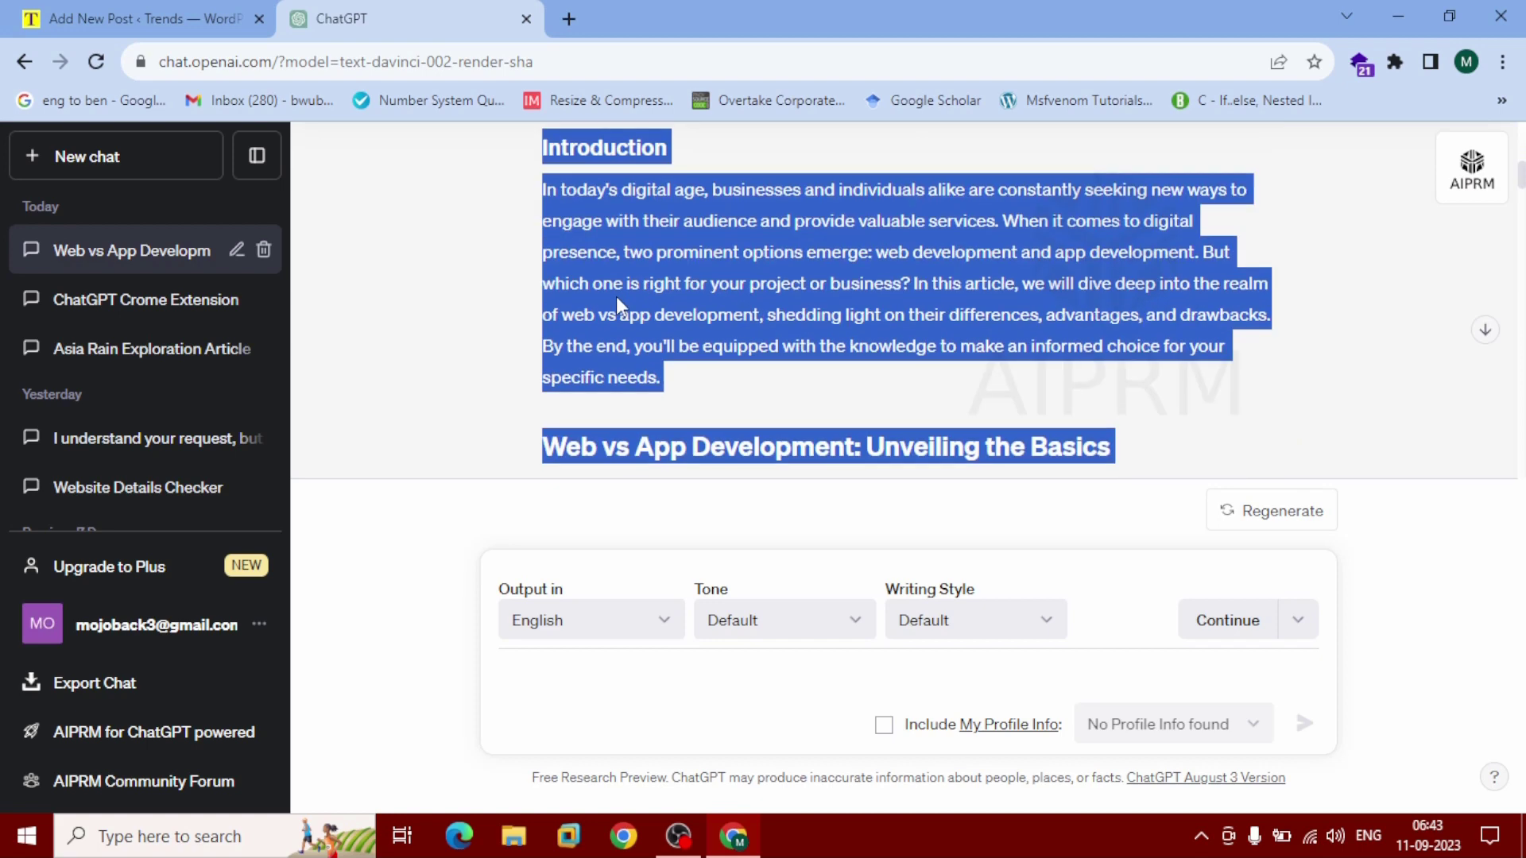
{"action": "left_click", "coordinate": [616, 297]}
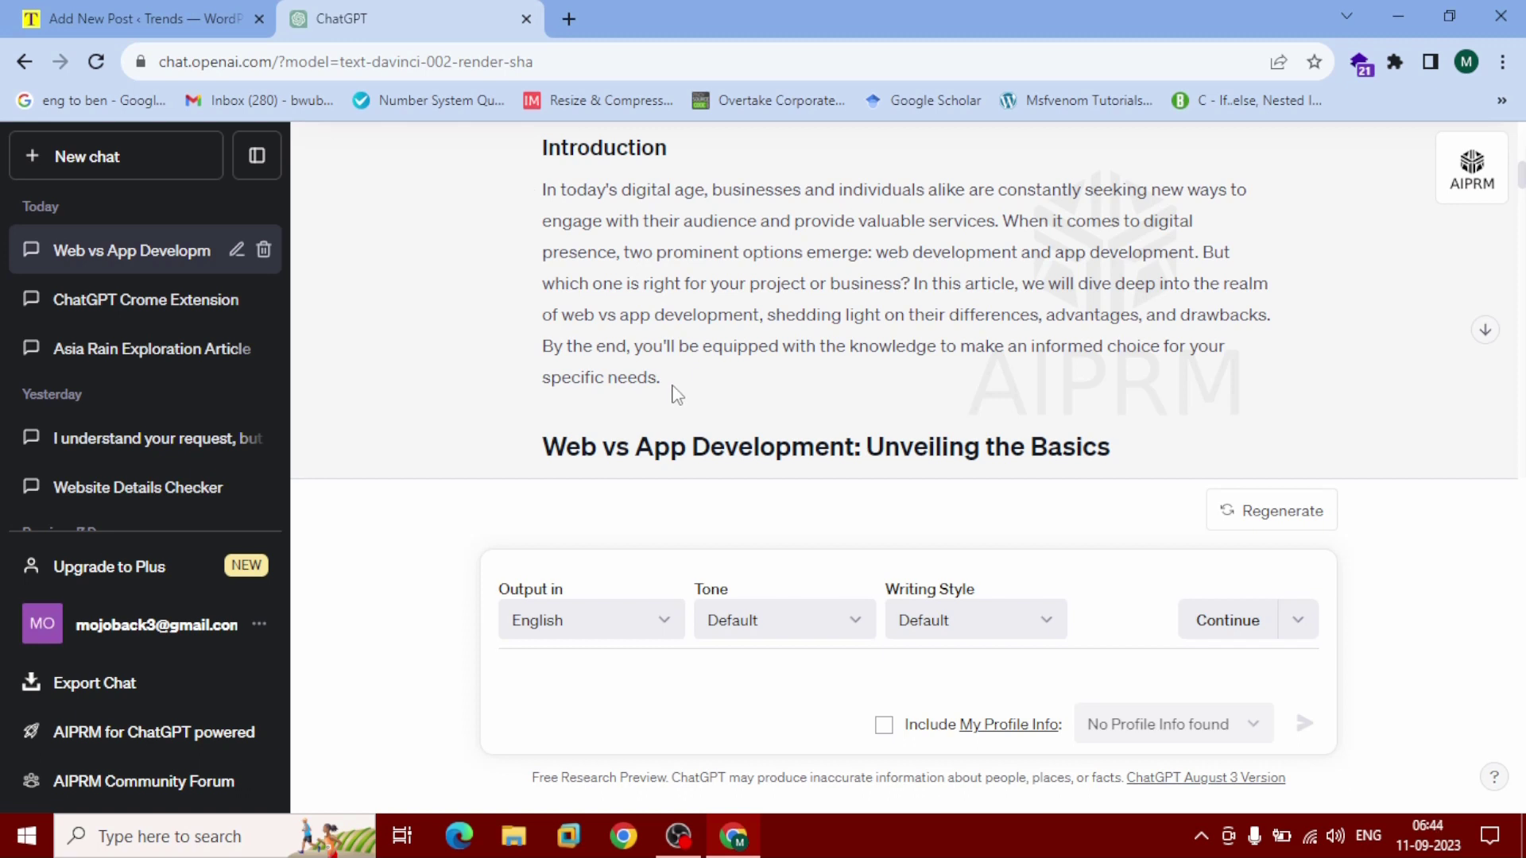
{"action": "left_click_drag", "start_coordinate": [1287, 326], "coordinate": [1025, 278]}
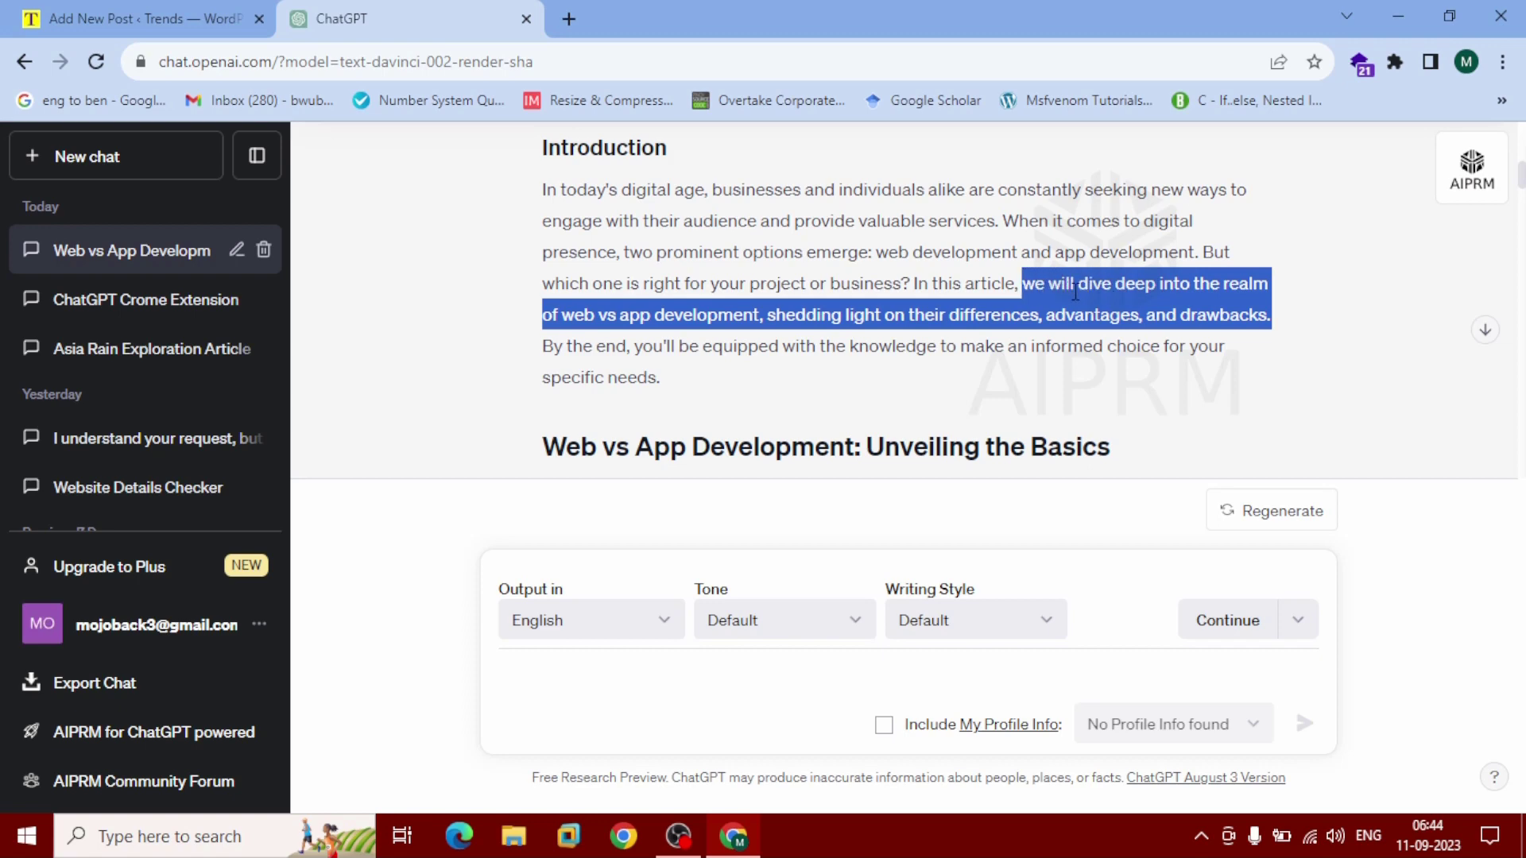
{"action": "right_click", "coordinate": [998, 293]}
{"action": "left_click", "coordinate": [1094, 310]}
Step: Paste the copied Introduction text into the Excerpt field of the WordPress post
{"action": "left_click", "coordinate": [230, 6]}
{"action": "left_click", "coordinate": [1263, 550]}
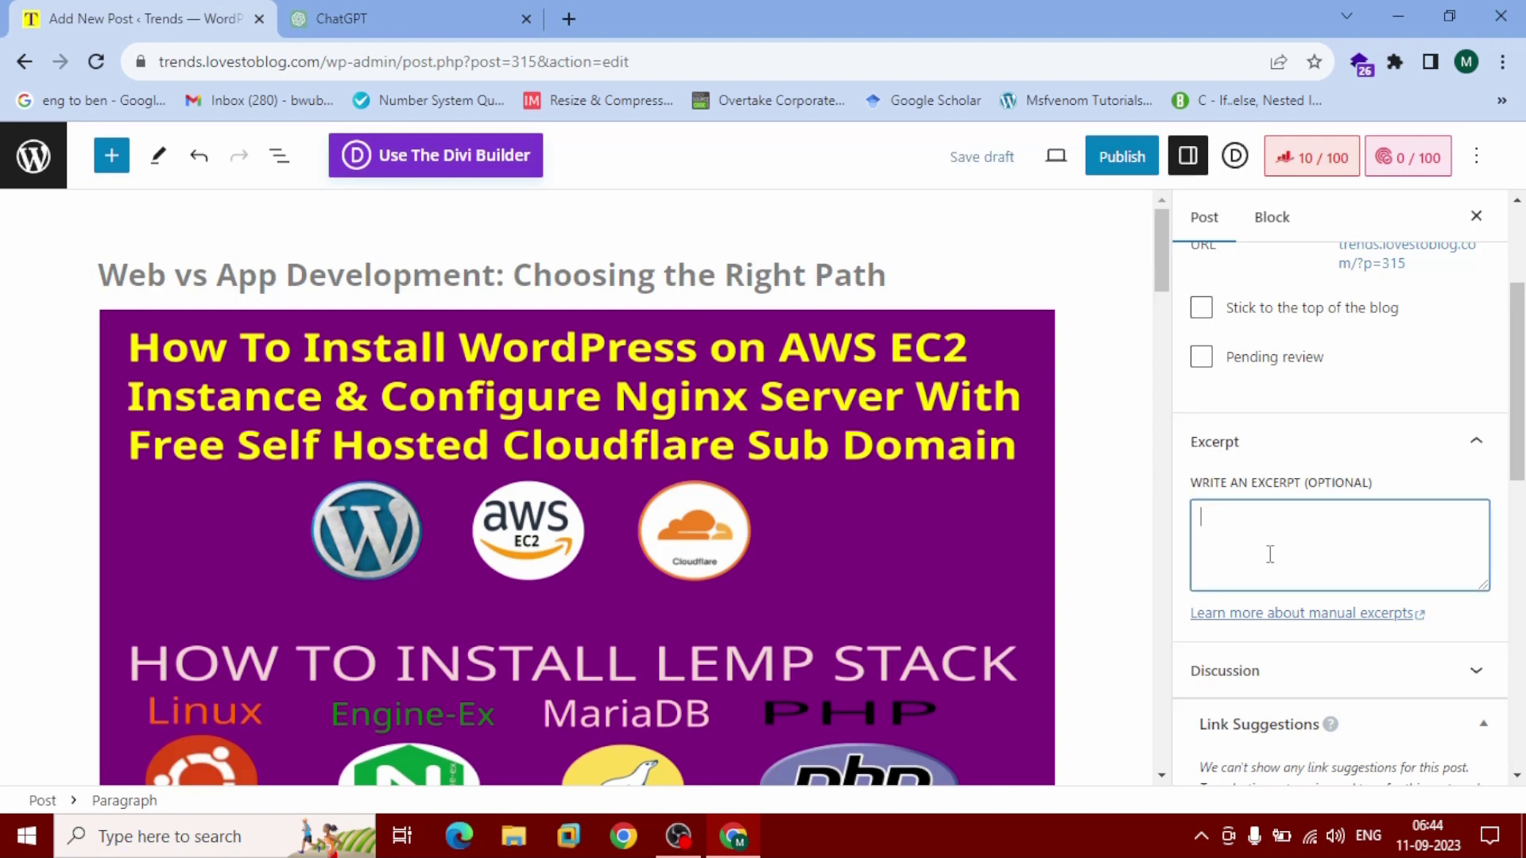
{"action": "right_click", "coordinate": [1271, 558]}
{"action": "left_click", "coordinate": [1335, 346]}
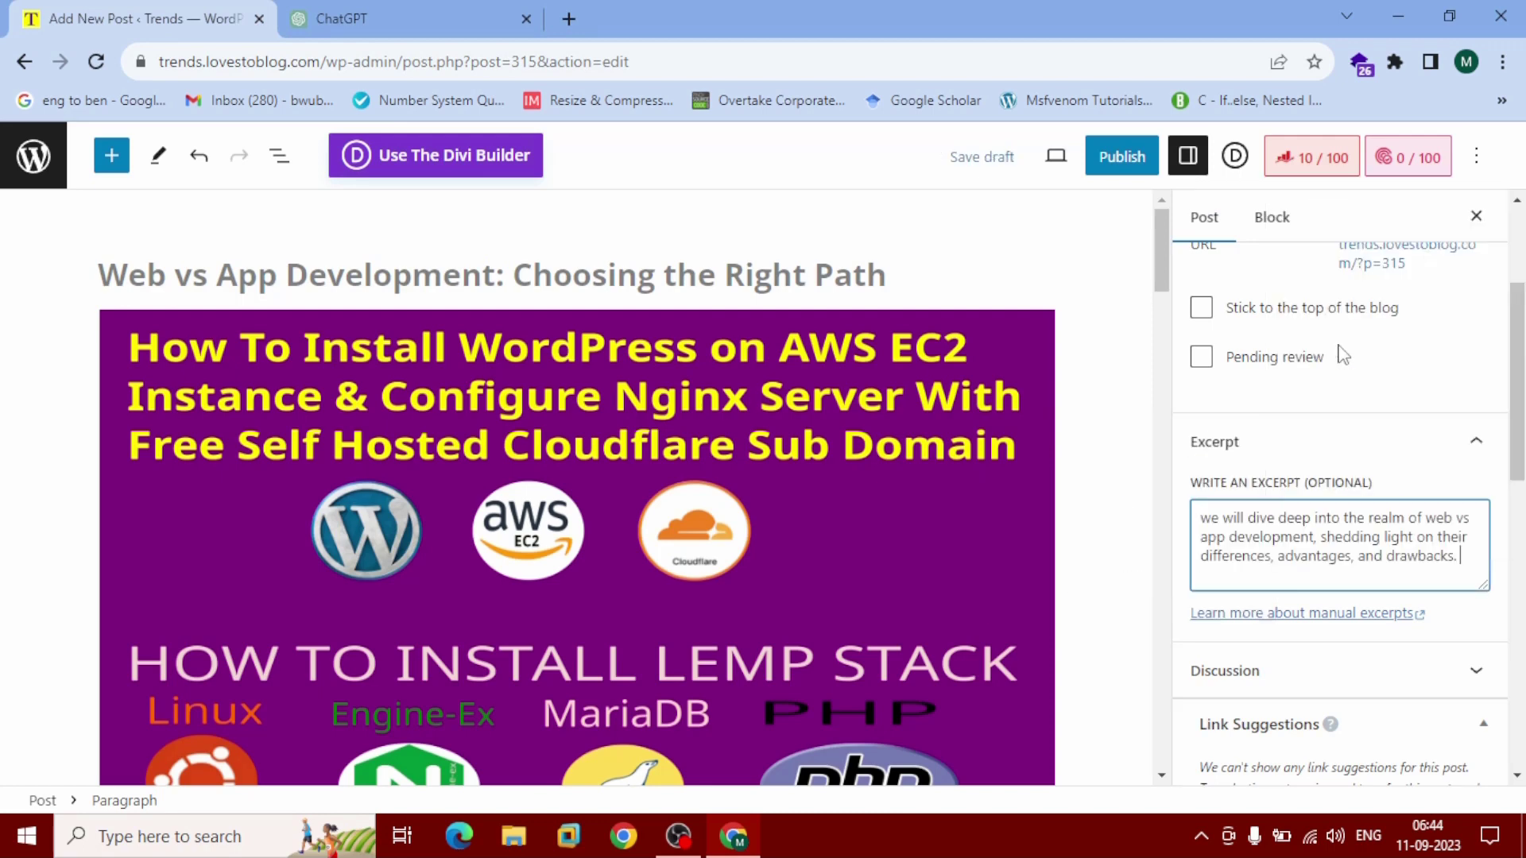
Step: Copy the post title and insert it, followed by a period, at the beginning of the excerpt text
{"action": "left_click", "coordinate": [318, 279]}
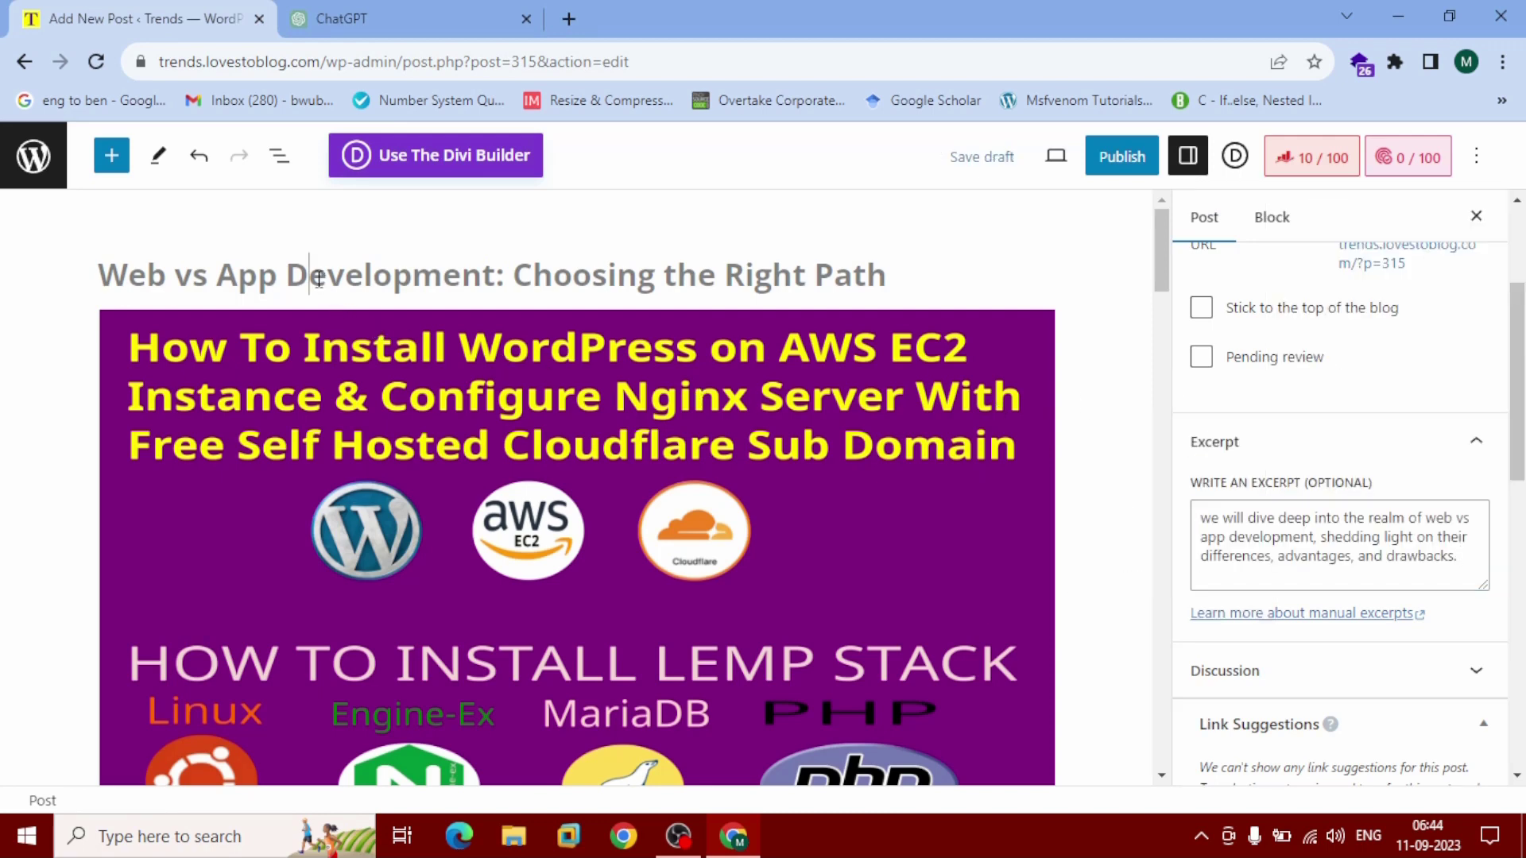
{"action": "triple_click", "coordinate": [319, 279]}
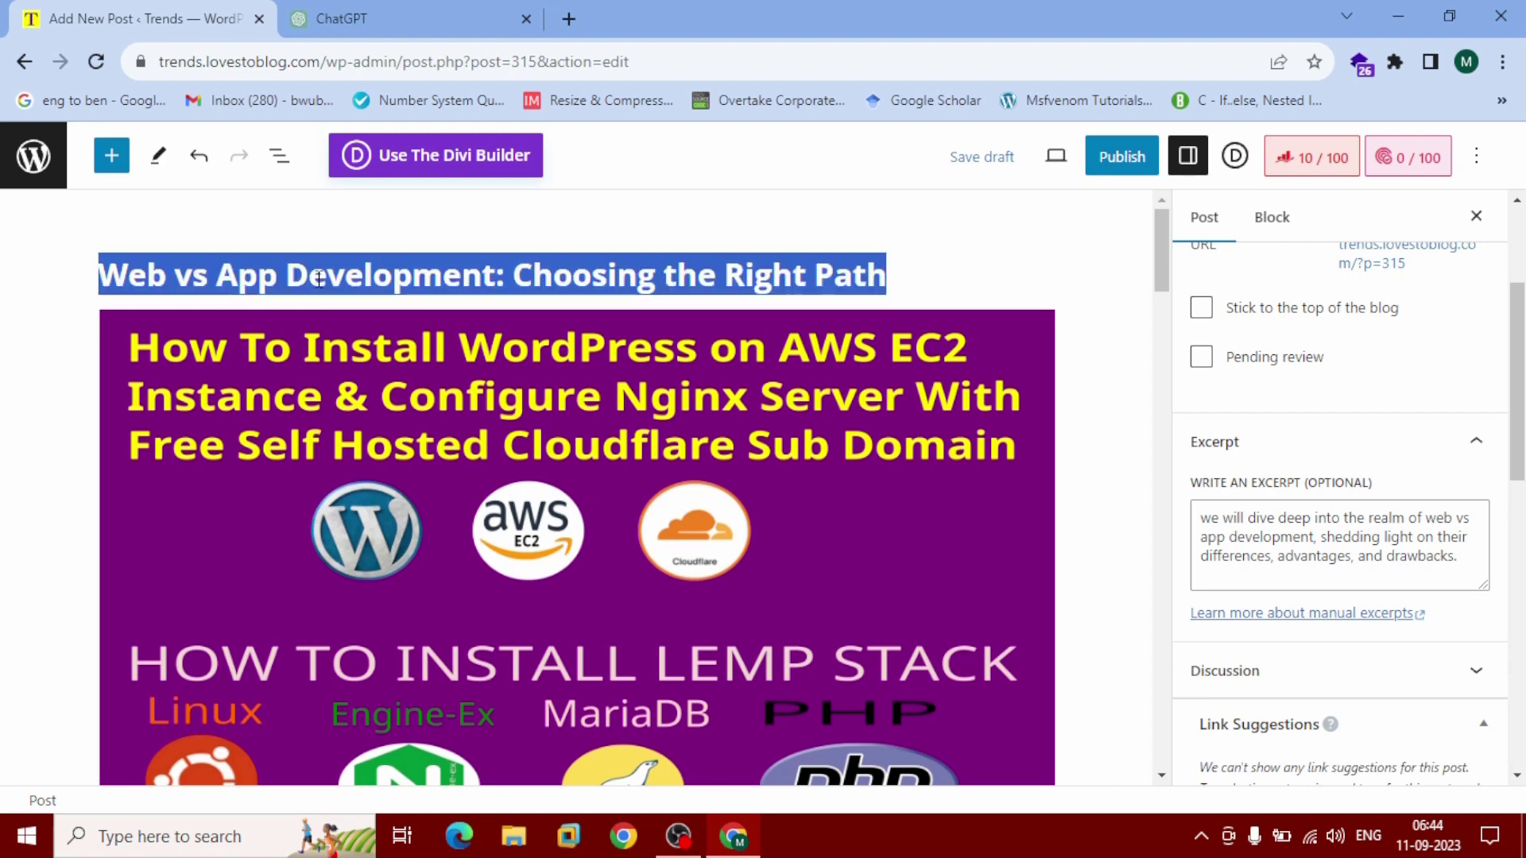
{"action": "right_click", "coordinate": [317, 281]}
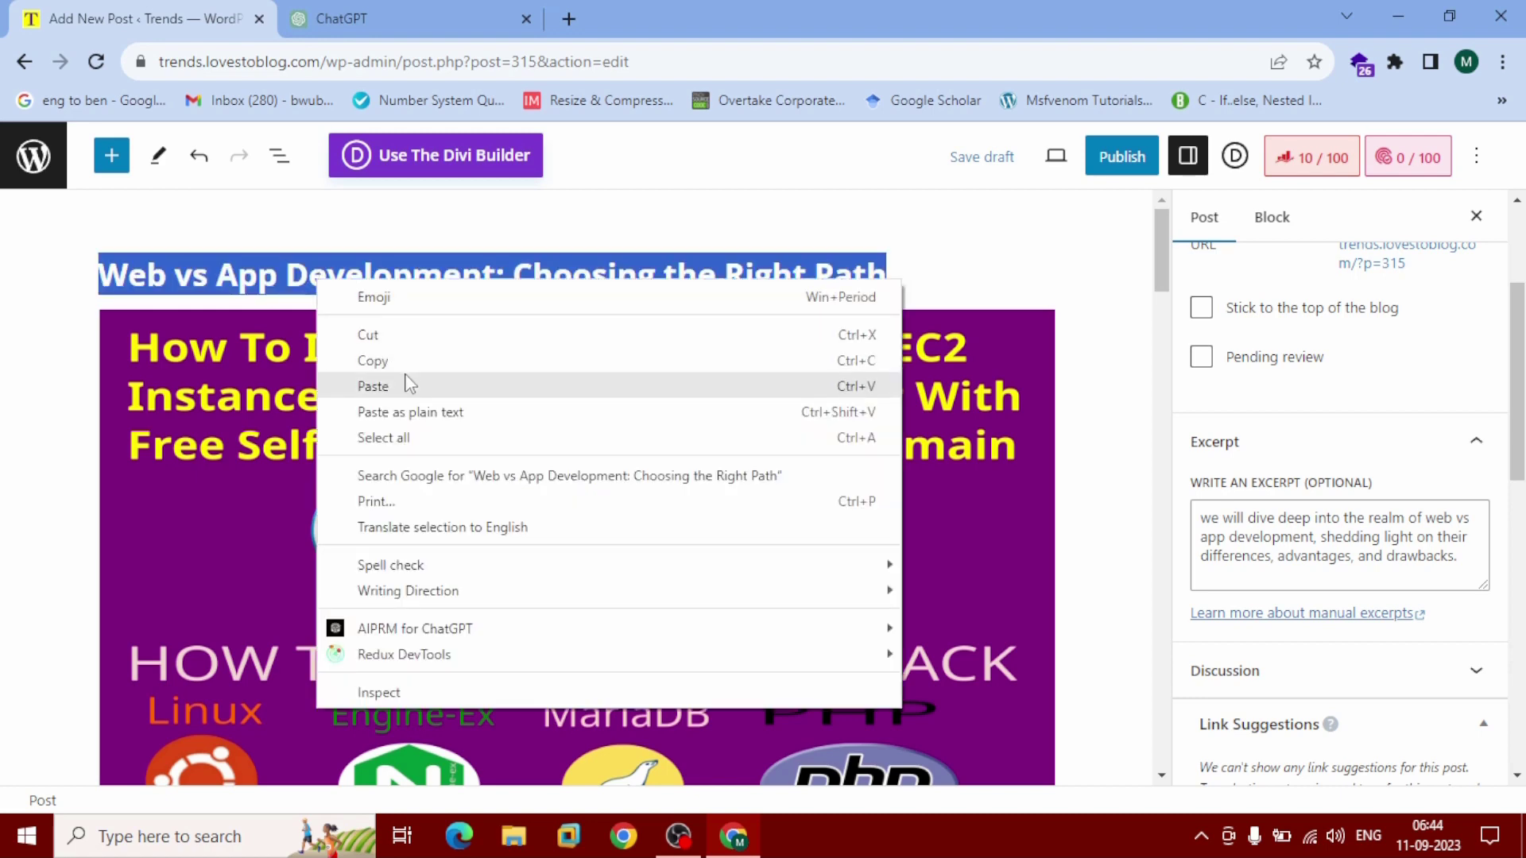
{"action": "left_click", "coordinate": [397, 361]}
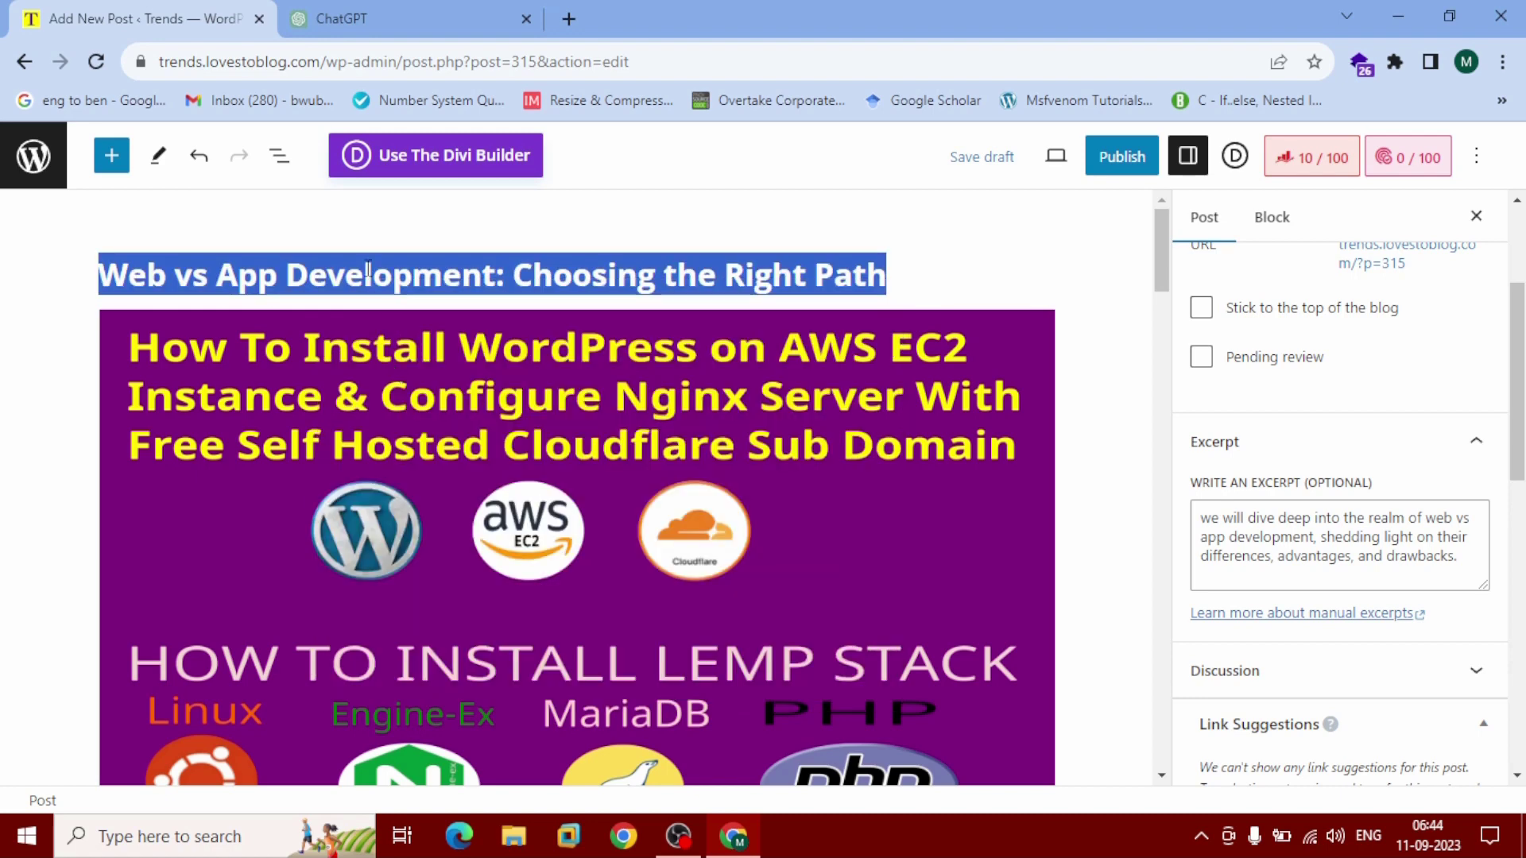
{"action": "left_click", "coordinate": [1201, 526]}
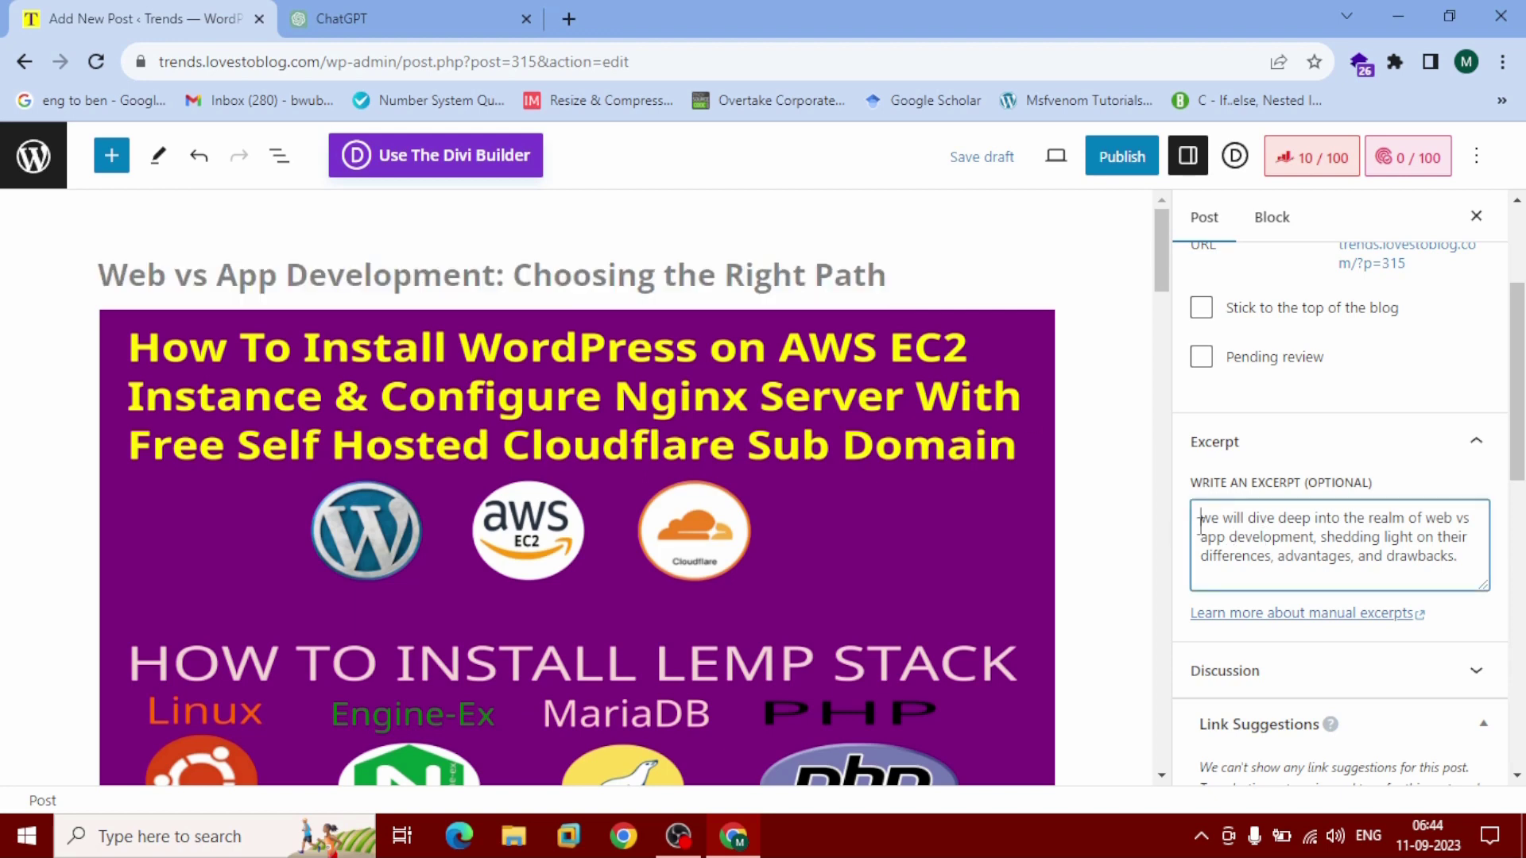
{"action": "key", "text": "ctrl+v"}
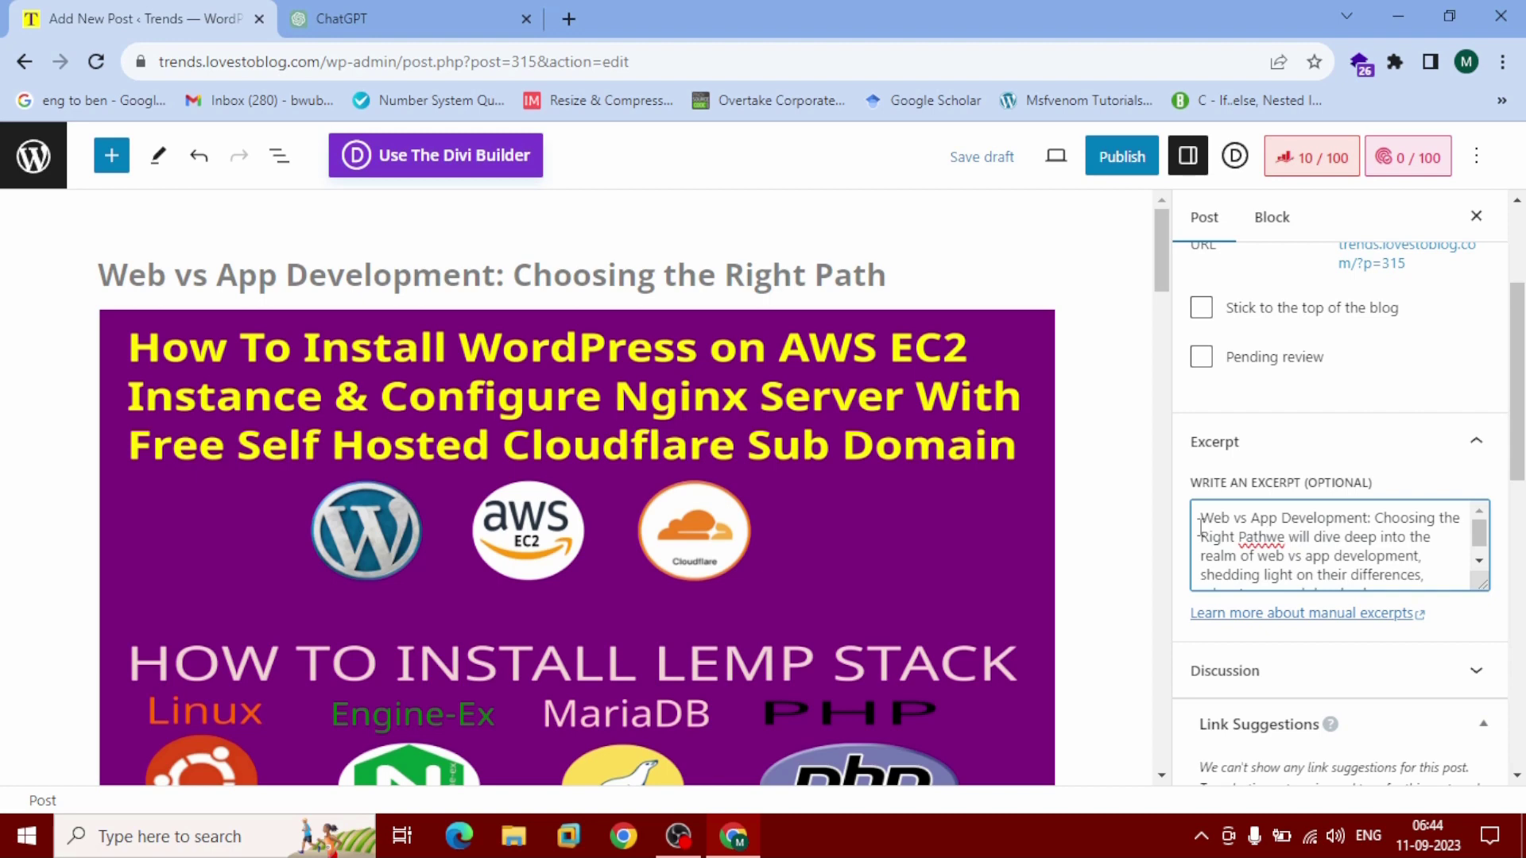
{"action": "type", "text": "."}
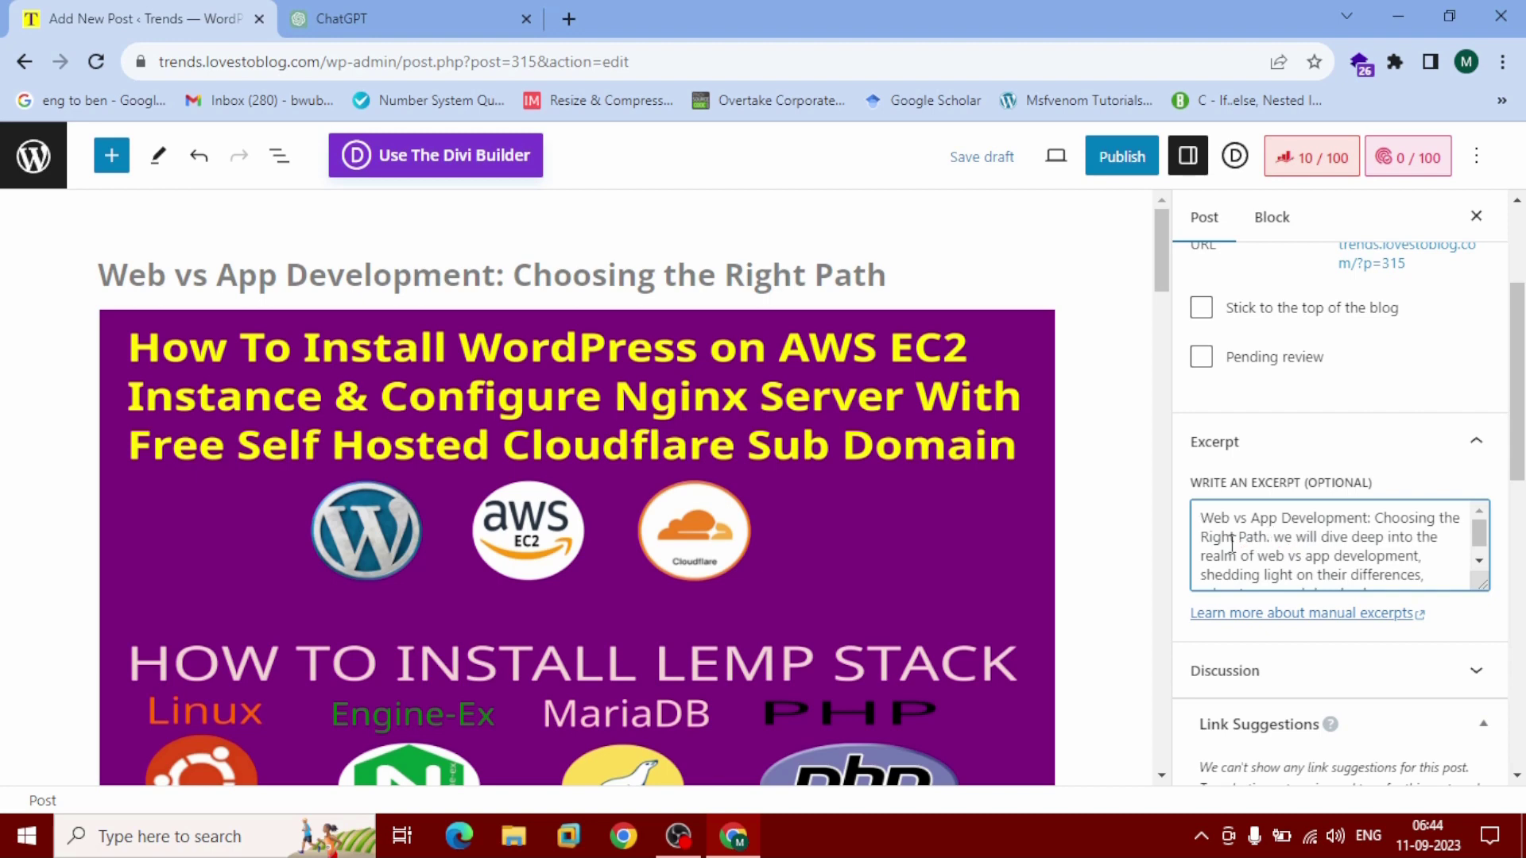
Step: Review the excerpt and the remaining post settings down to Extra Settings, and look at the Divi content width settings
{"action": "scroll", "coordinate": [1237, 549], "scroll_direction": "down", "scroll_amount": 1}
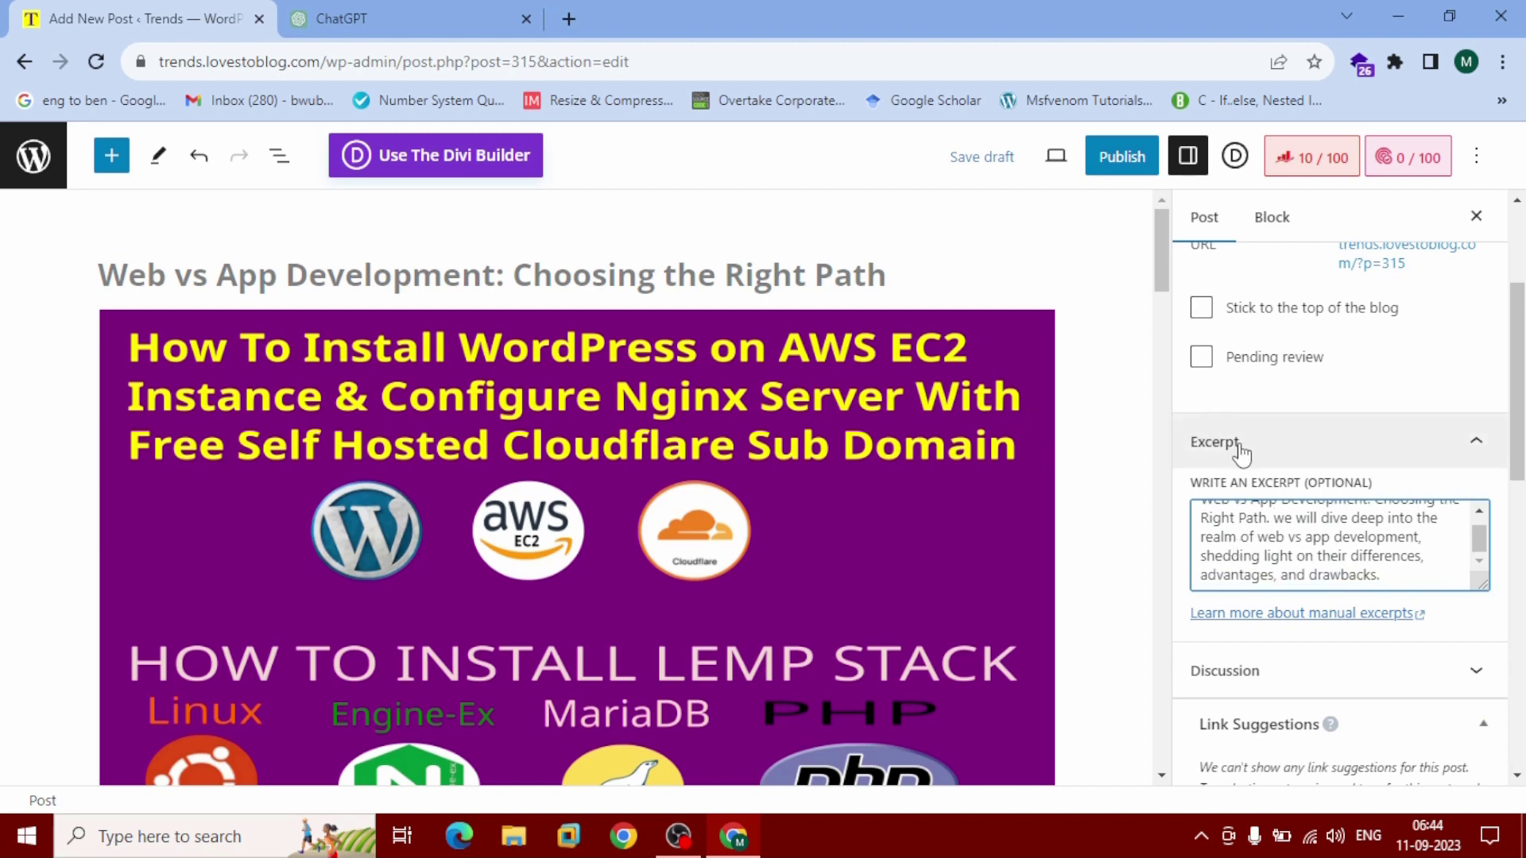
{"action": "scroll", "coordinate": [1255, 517], "scroll_direction": "down", "scroll_amount": 2}
{"action": "scroll", "coordinate": [1265, 551], "scroll_direction": "down", "scroll_amount": 6}
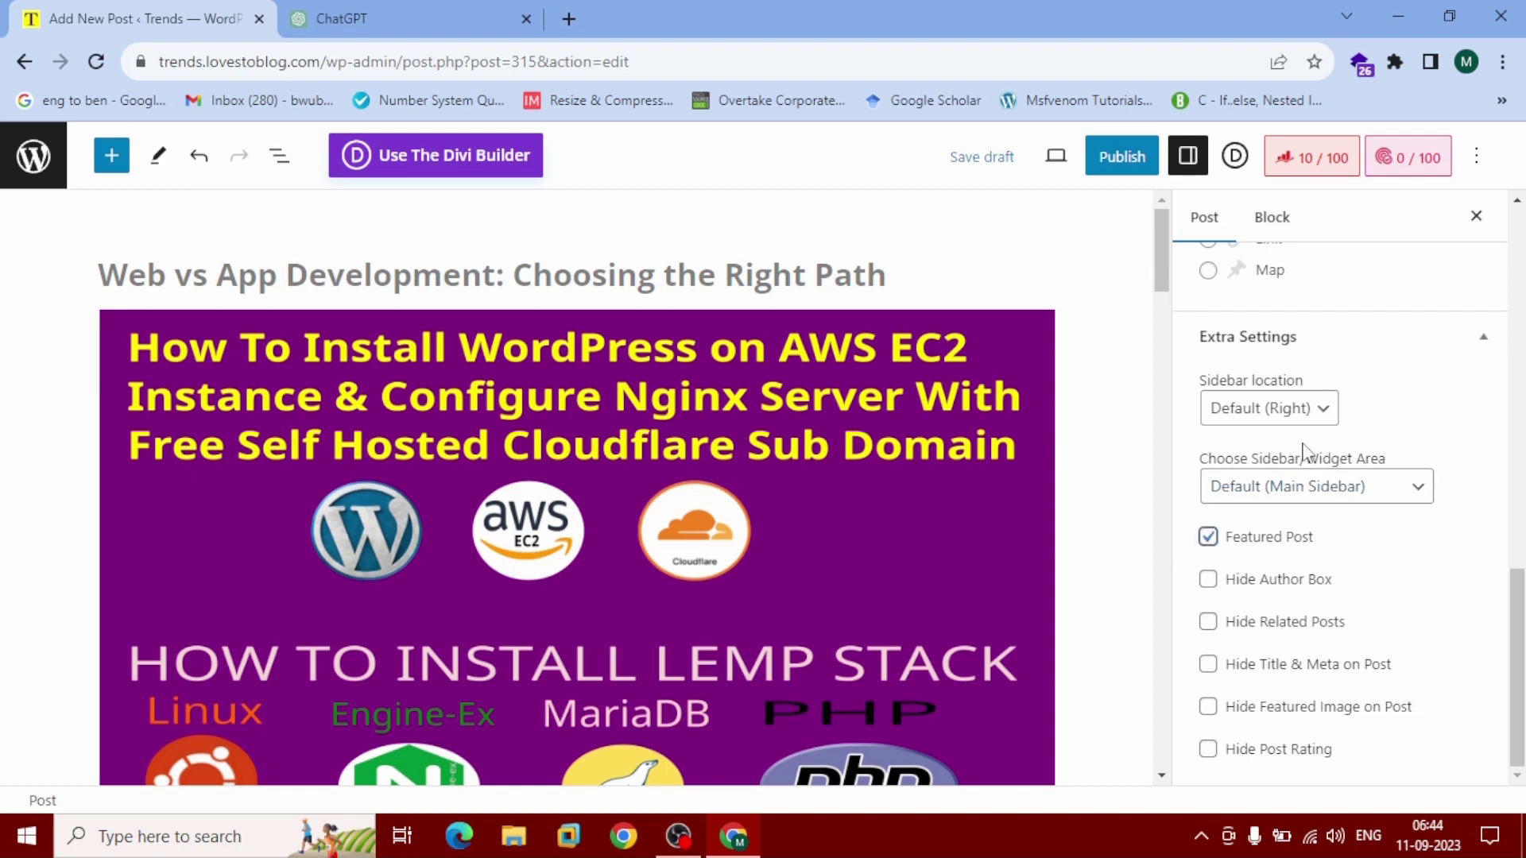
{"action": "scroll", "coordinate": [1308, 445], "scroll_direction": "up", "scroll_amount": 6}
{"action": "scroll", "coordinate": [1310, 423], "scroll_direction": "up", "scroll_amount": 7}
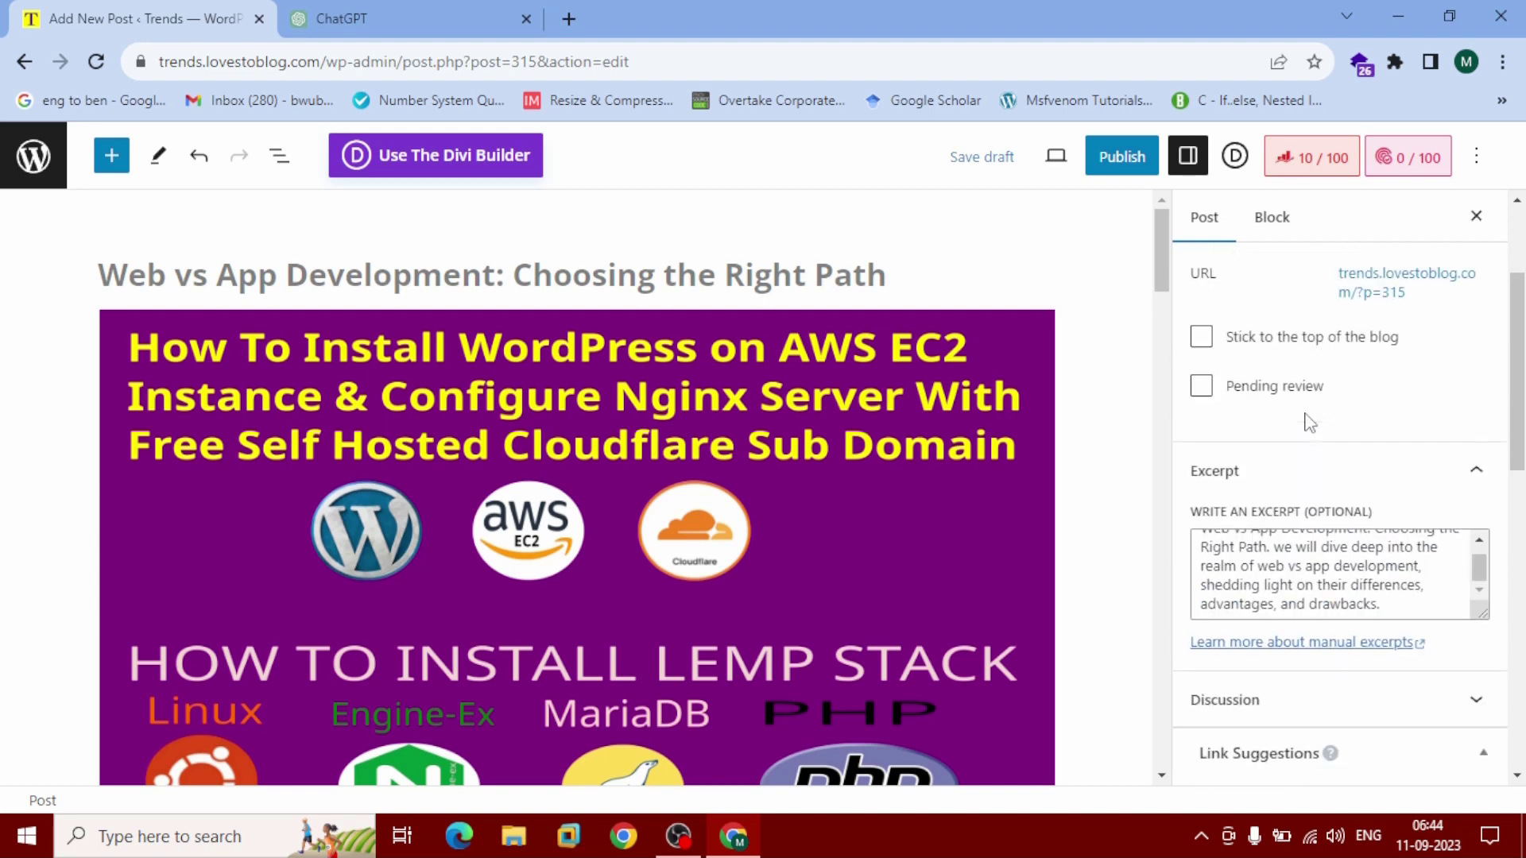
{"action": "scroll", "coordinate": [1309, 423], "scroll_direction": "up", "scroll_amount": 1}
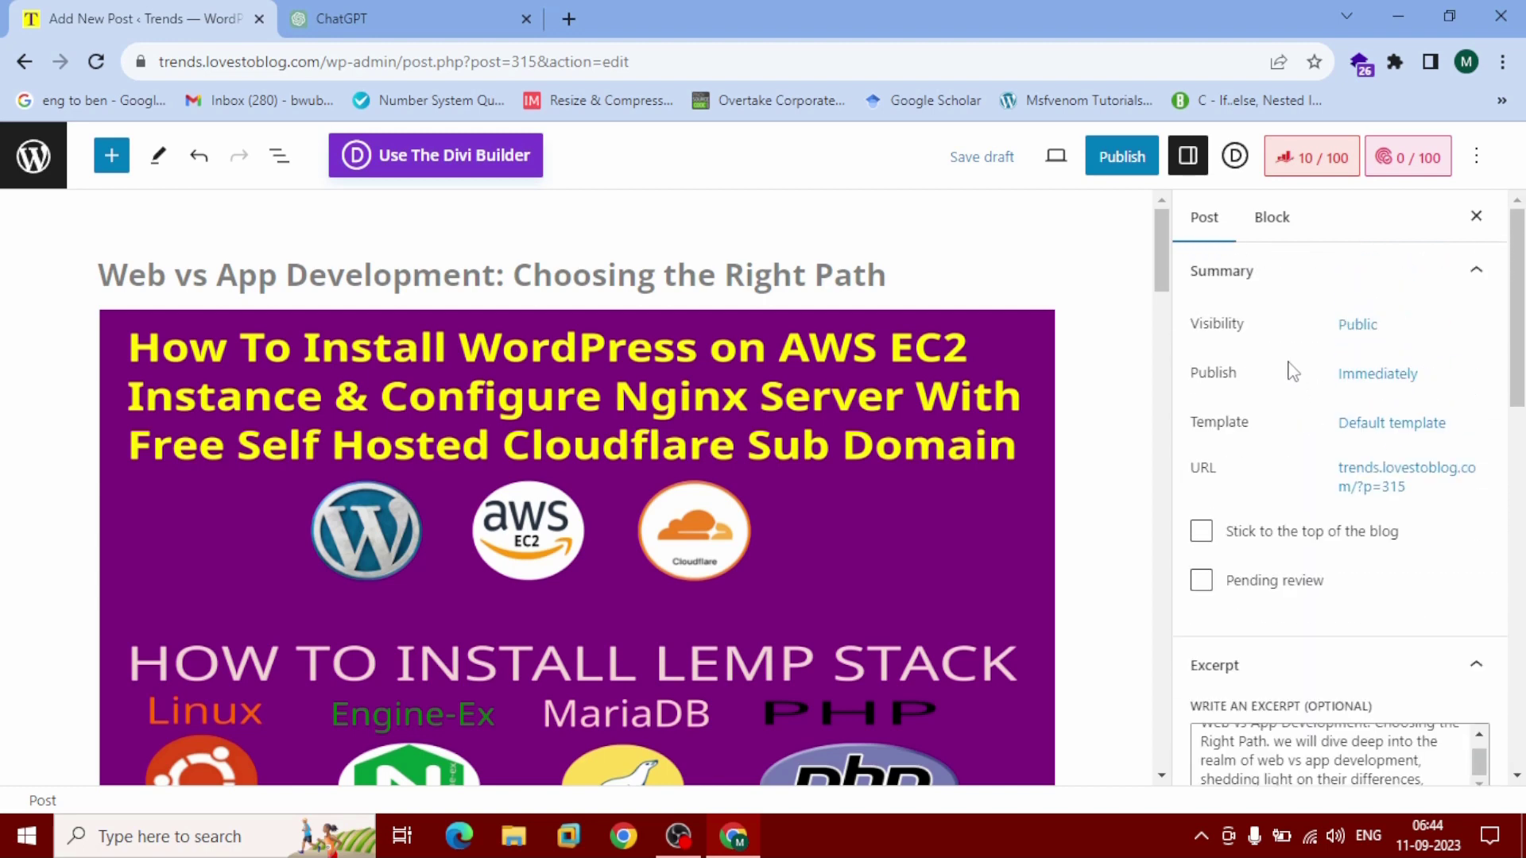
{"action": "left_click", "coordinate": [1235, 158]}
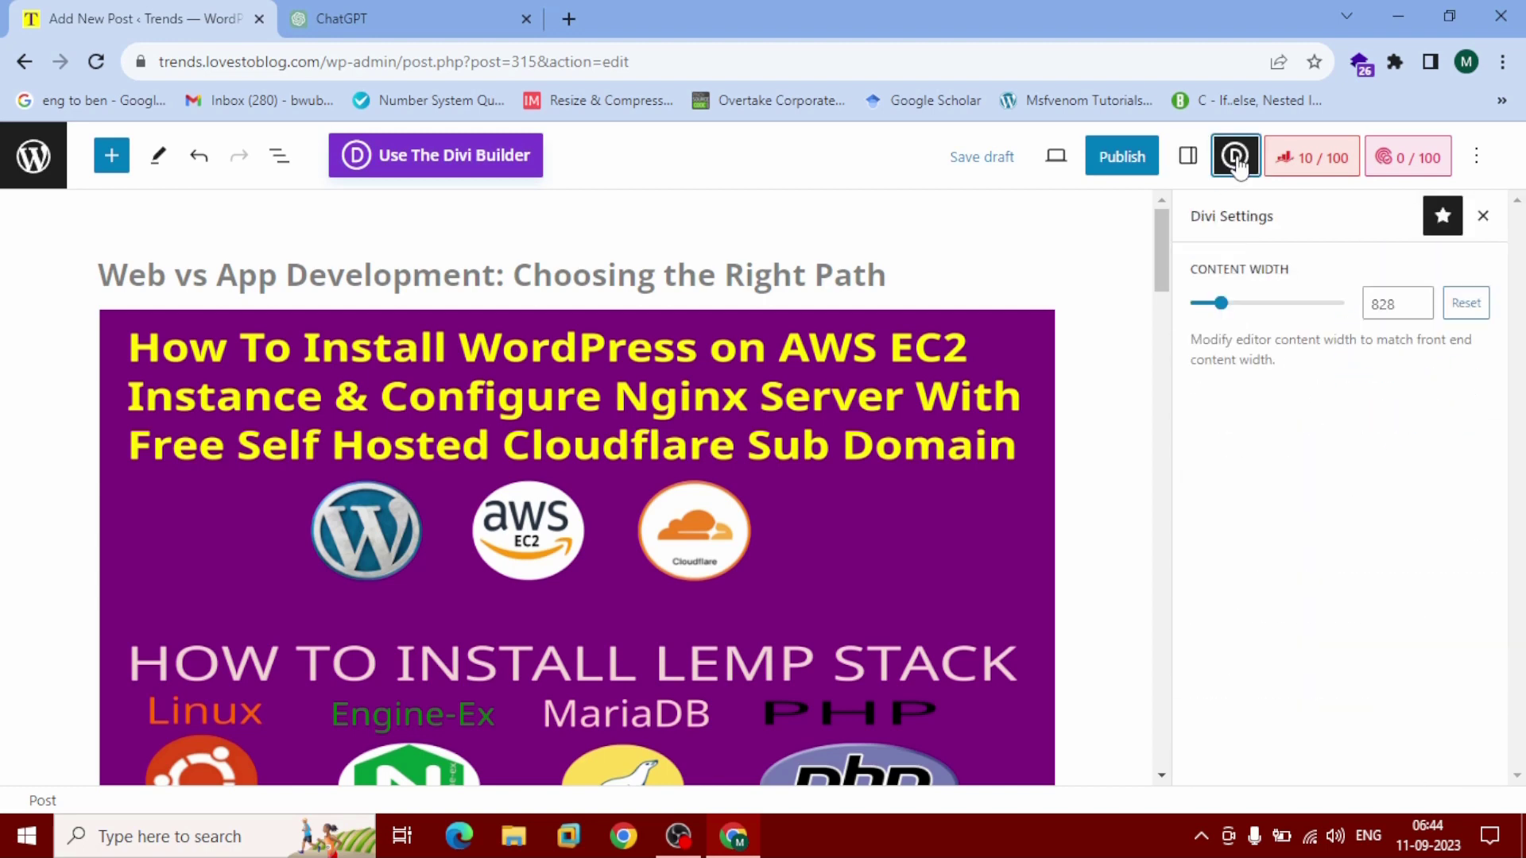
Step: Set the Rank Math focus keyword to "Web vs App Development: Choosing the Right Path" and review the Basic SEO checks
{"action": "left_click", "coordinate": [1304, 178]}
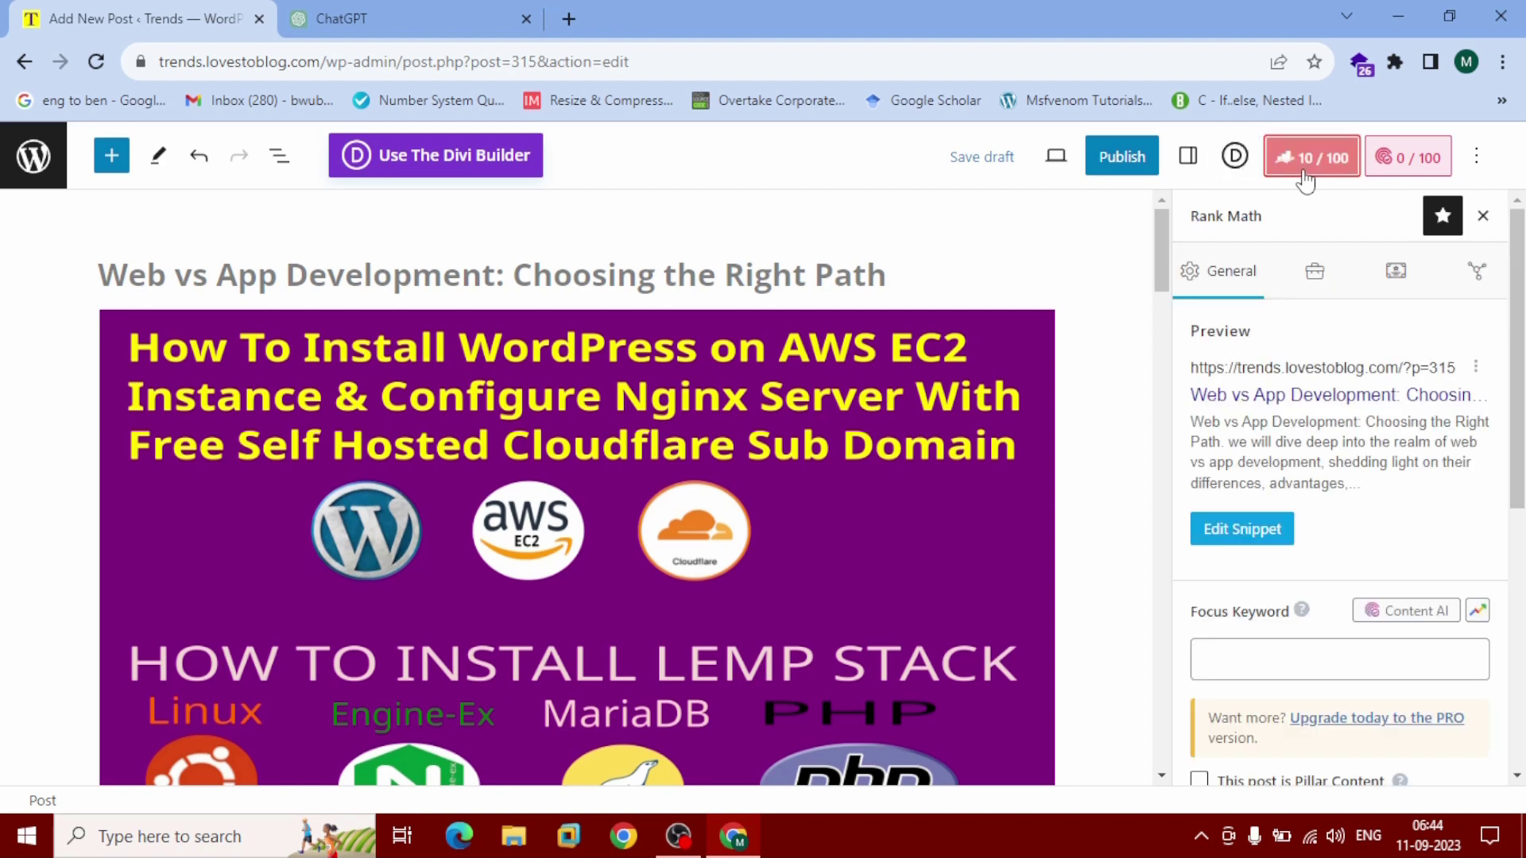
{"action": "left_click", "coordinate": [1221, 668]}
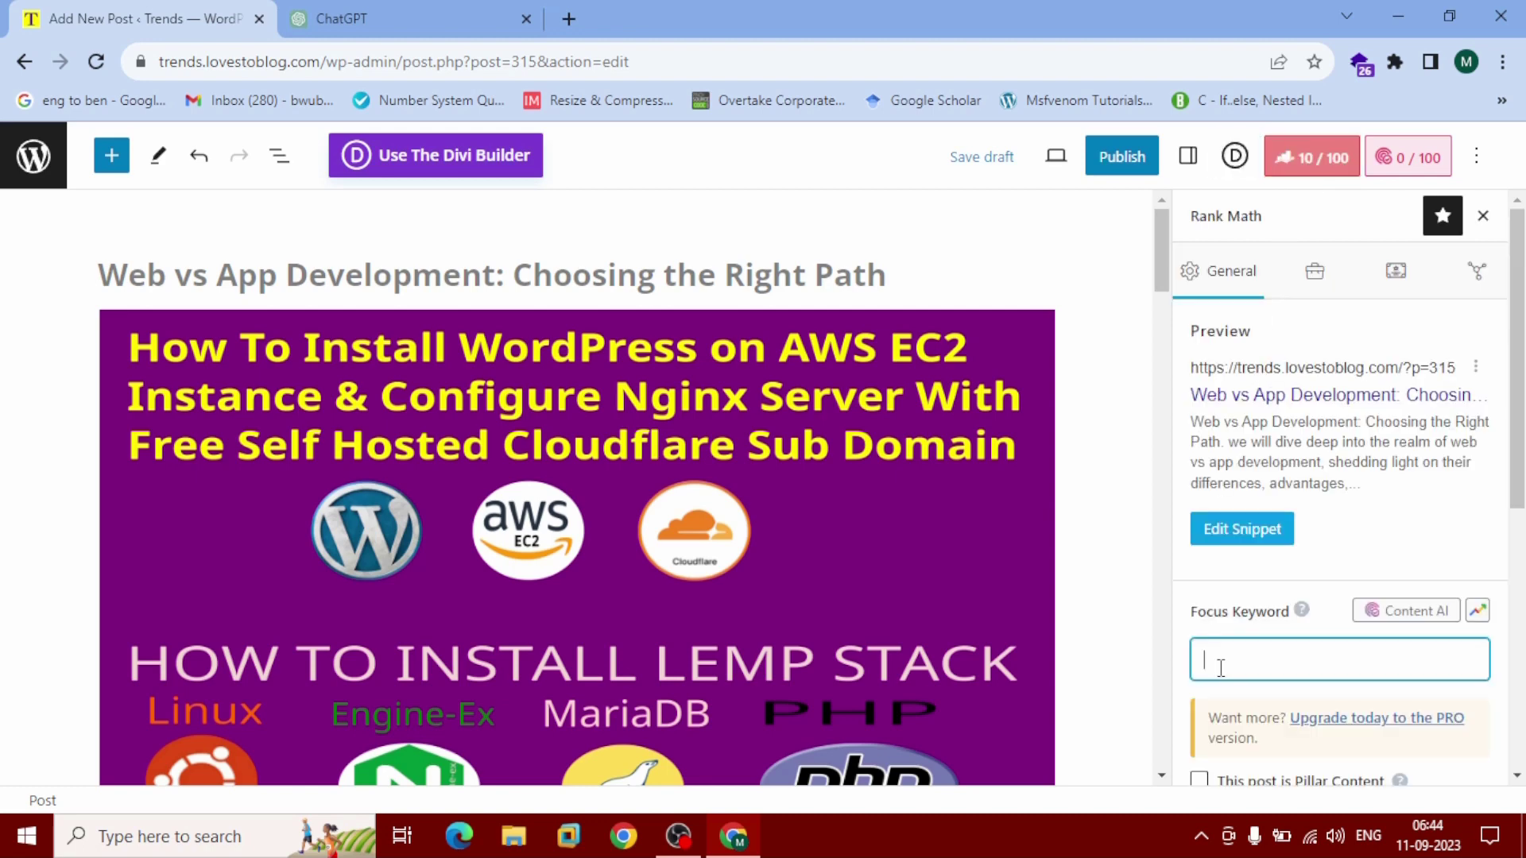
{"action": "type", "text": "Web vs App Development: Choosing the Right Path"}
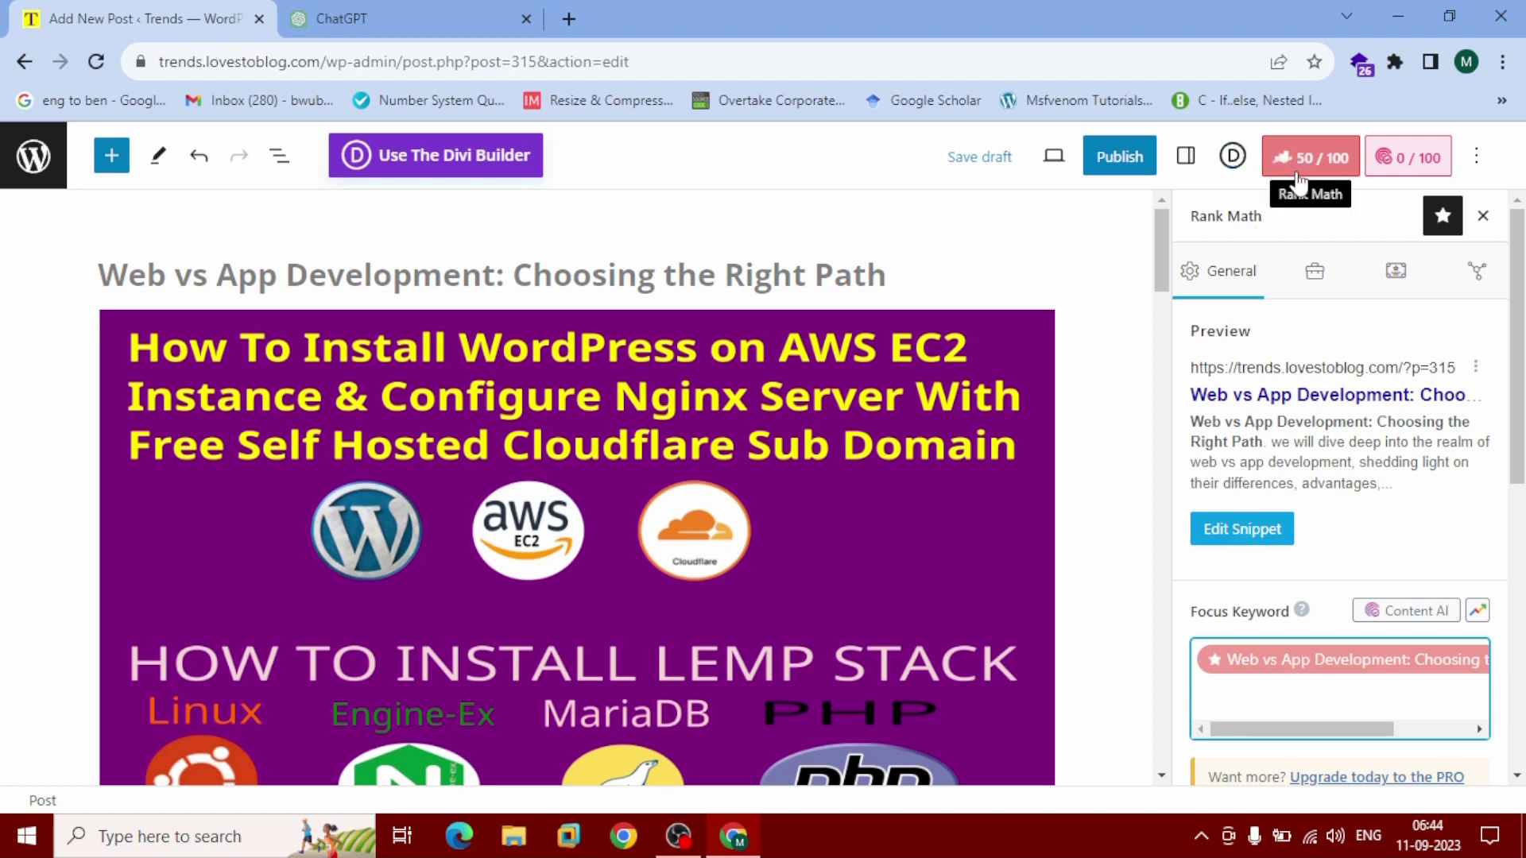
{"action": "scroll", "coordinate": [1354, 551], "scroll_direction": "down", "scroll_amount": 8}
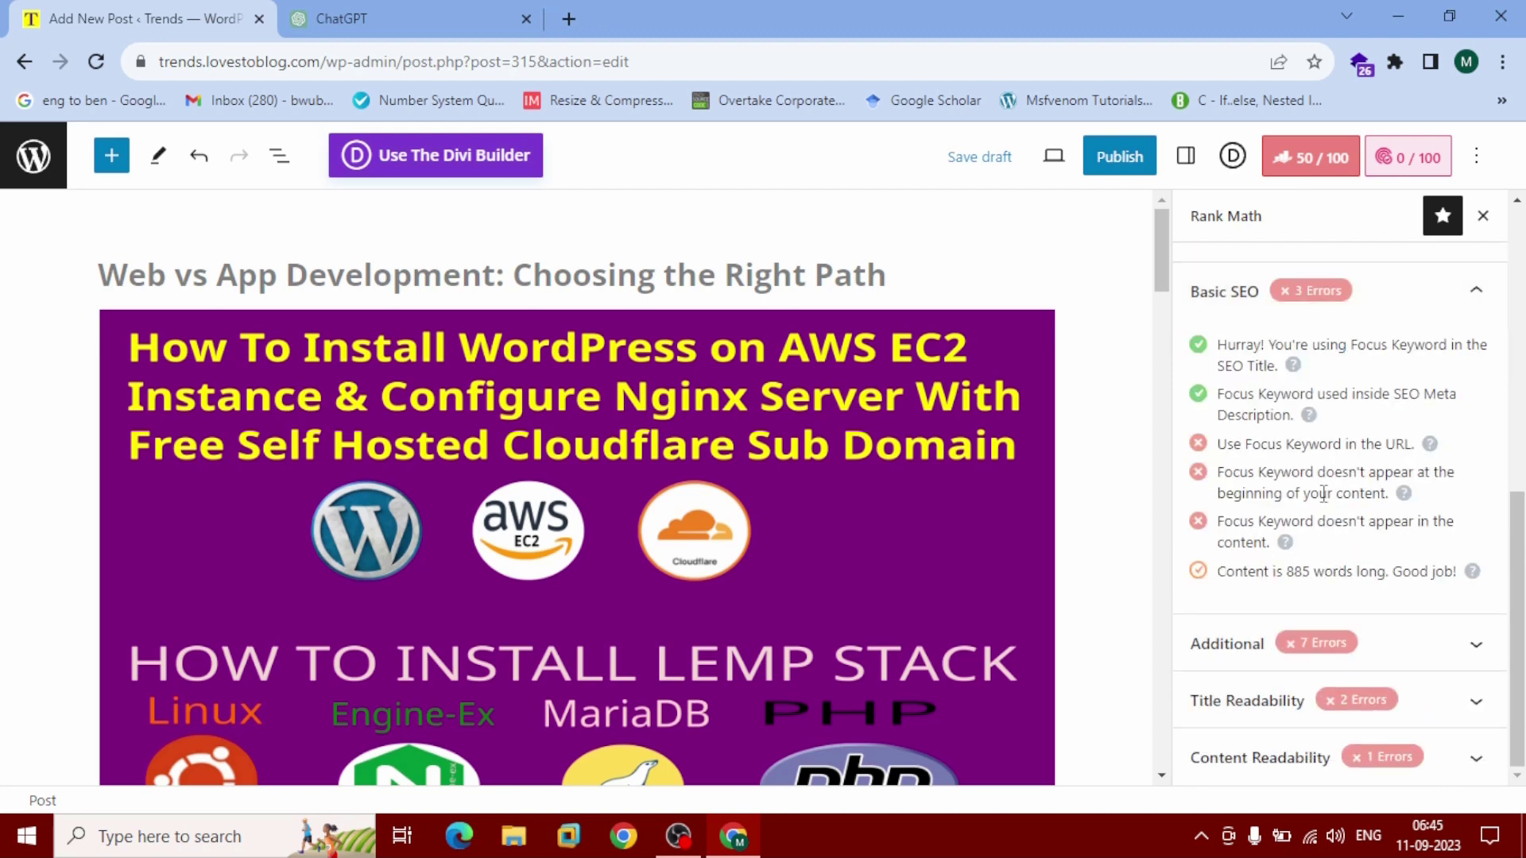
Step: Insert a Table of Contents by Rank Math block between the Introduction paragraph and the "Web vs App Development: Unveiling the Basics" heading
{"action": "scroll", "coordinate": [557, 477], "scroll_direction": "down", "scroll_amount": 7}
{"action": "left_click", "coordinate": [369, 354]}
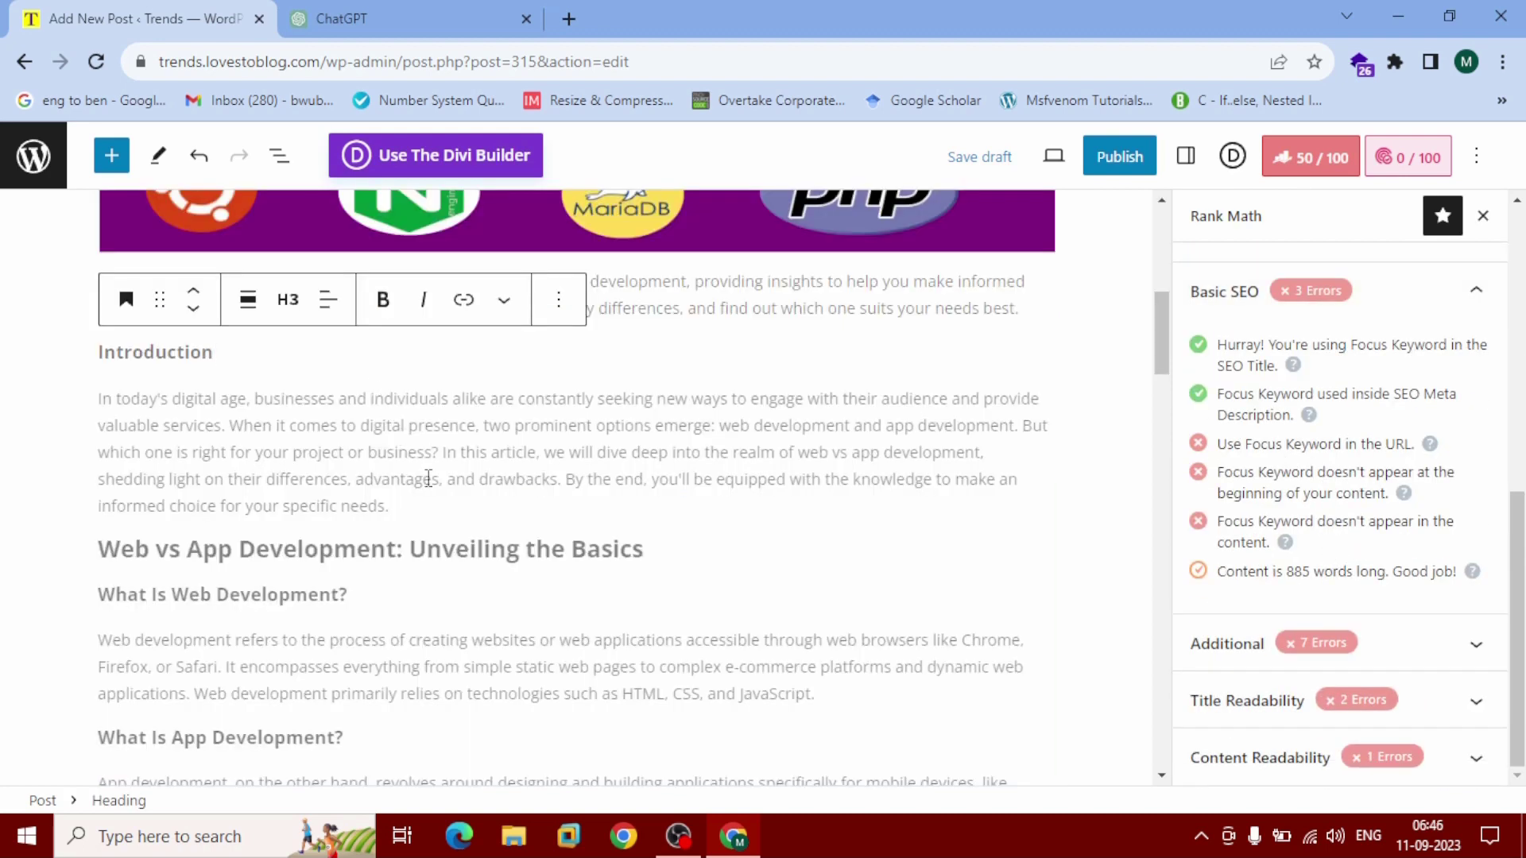
{"action": "left_click", "coordinate": [504, 507]}
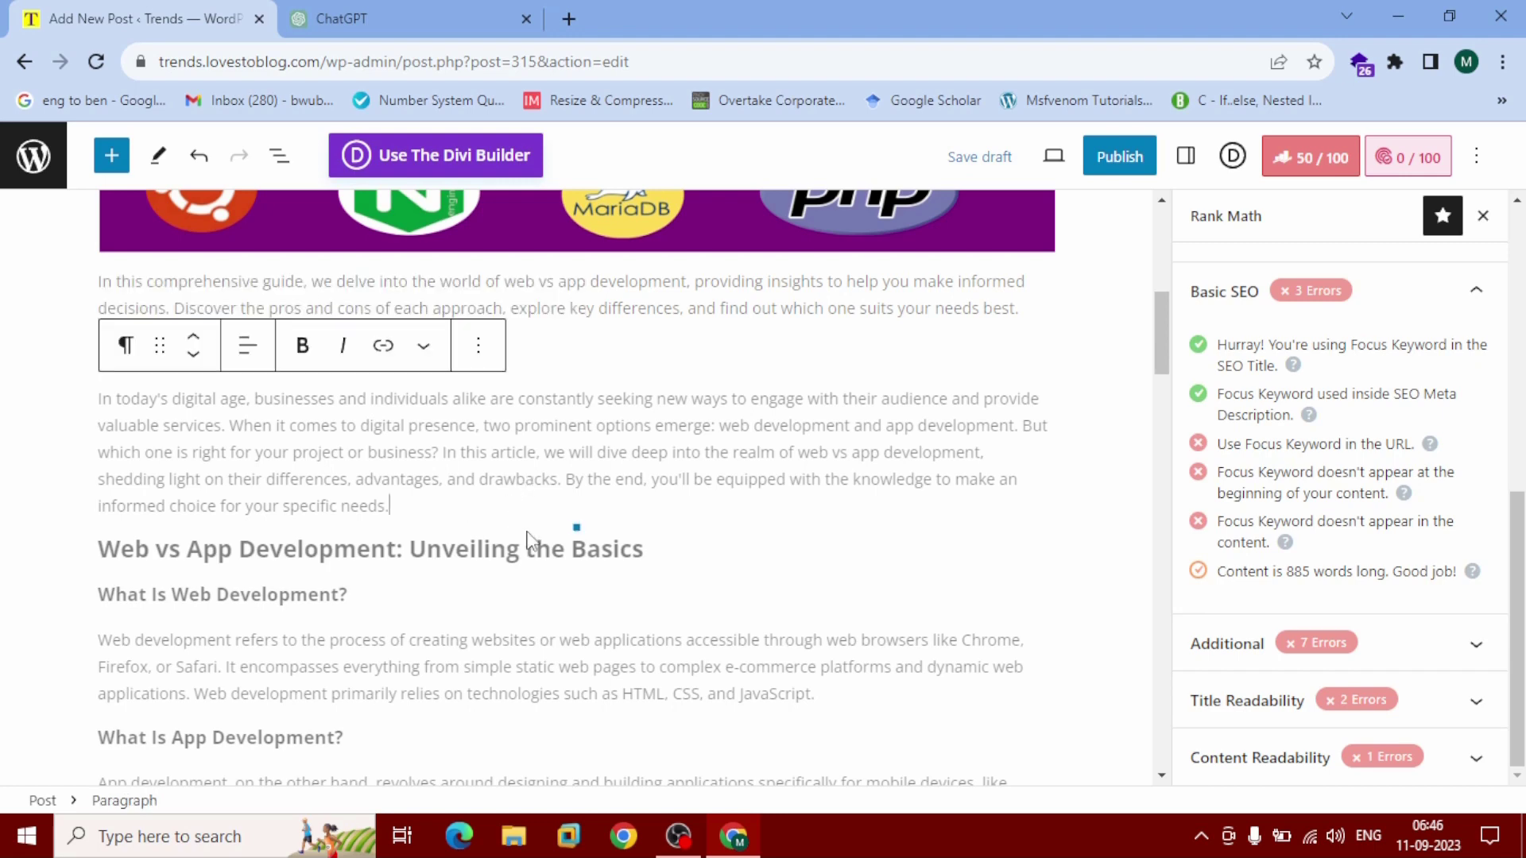
{"action": "left_click", "coordinate": [577, 528]}
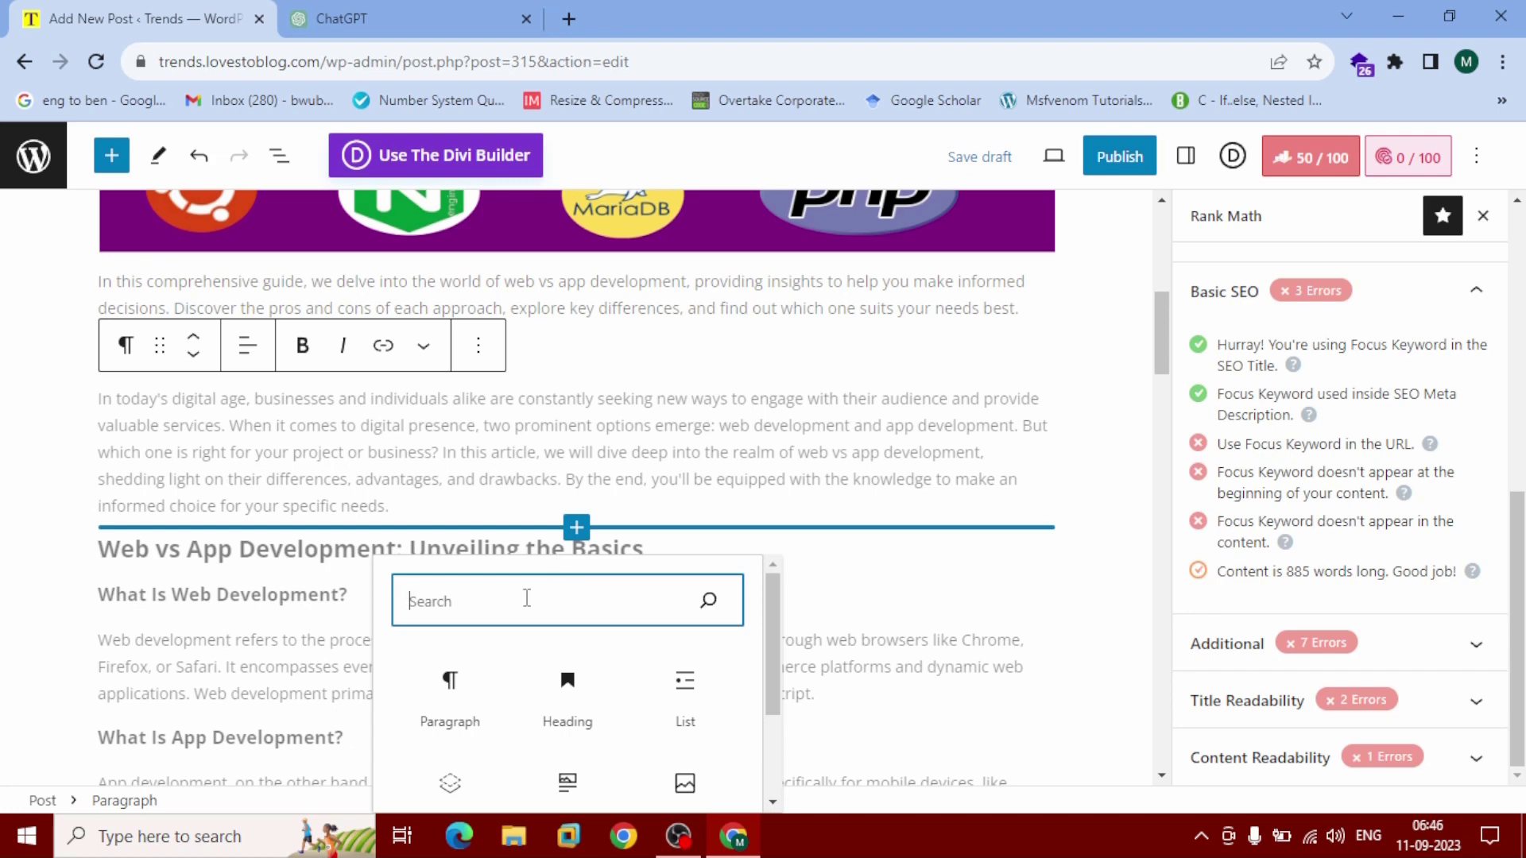
{"action": "type", "text": "table"}
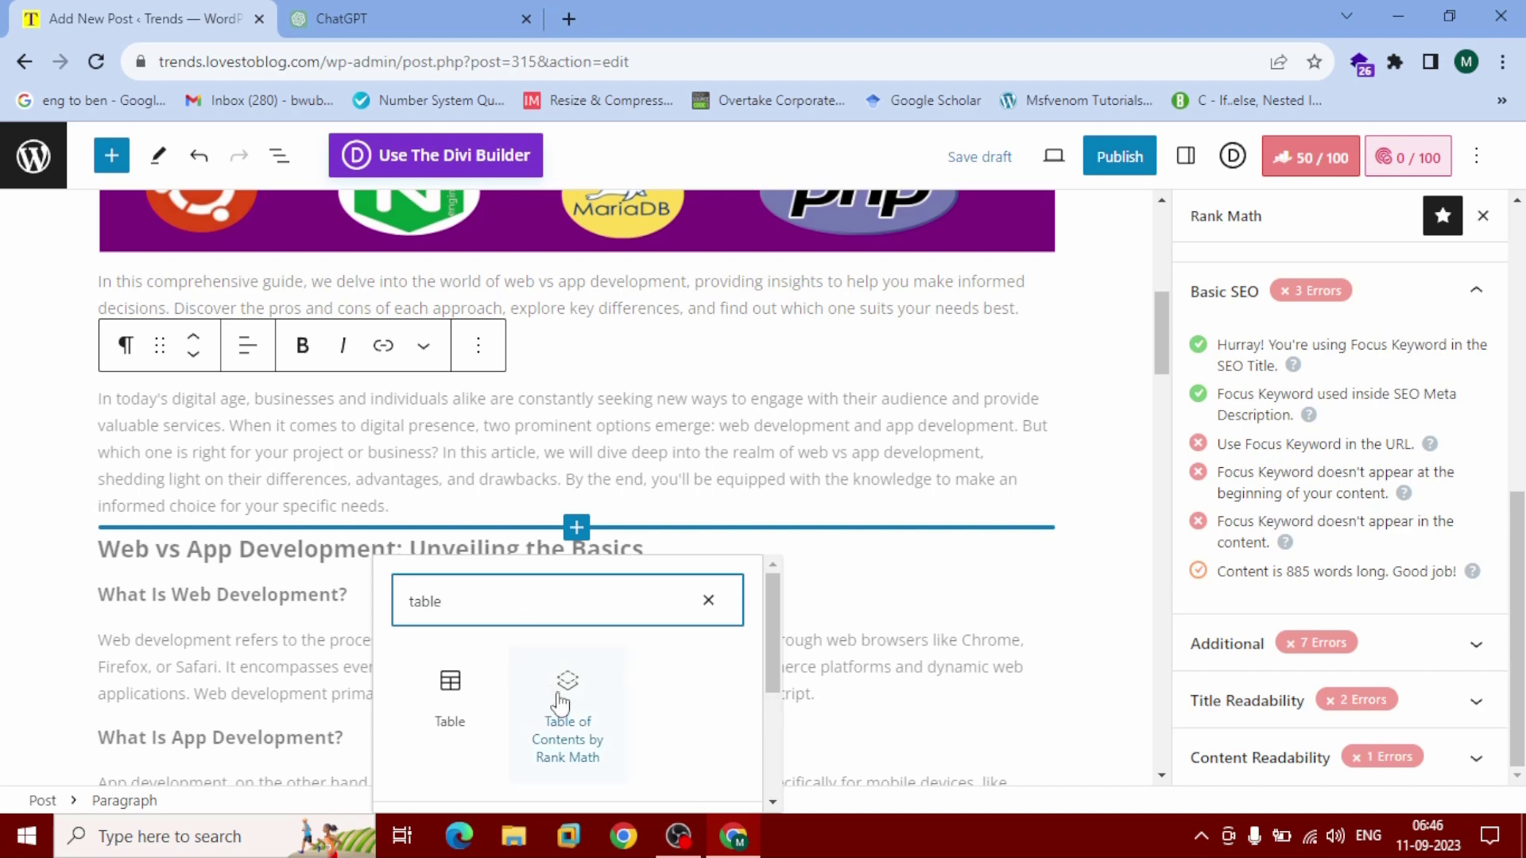
{"action": "left_click", "coordinate": [578, 714]}
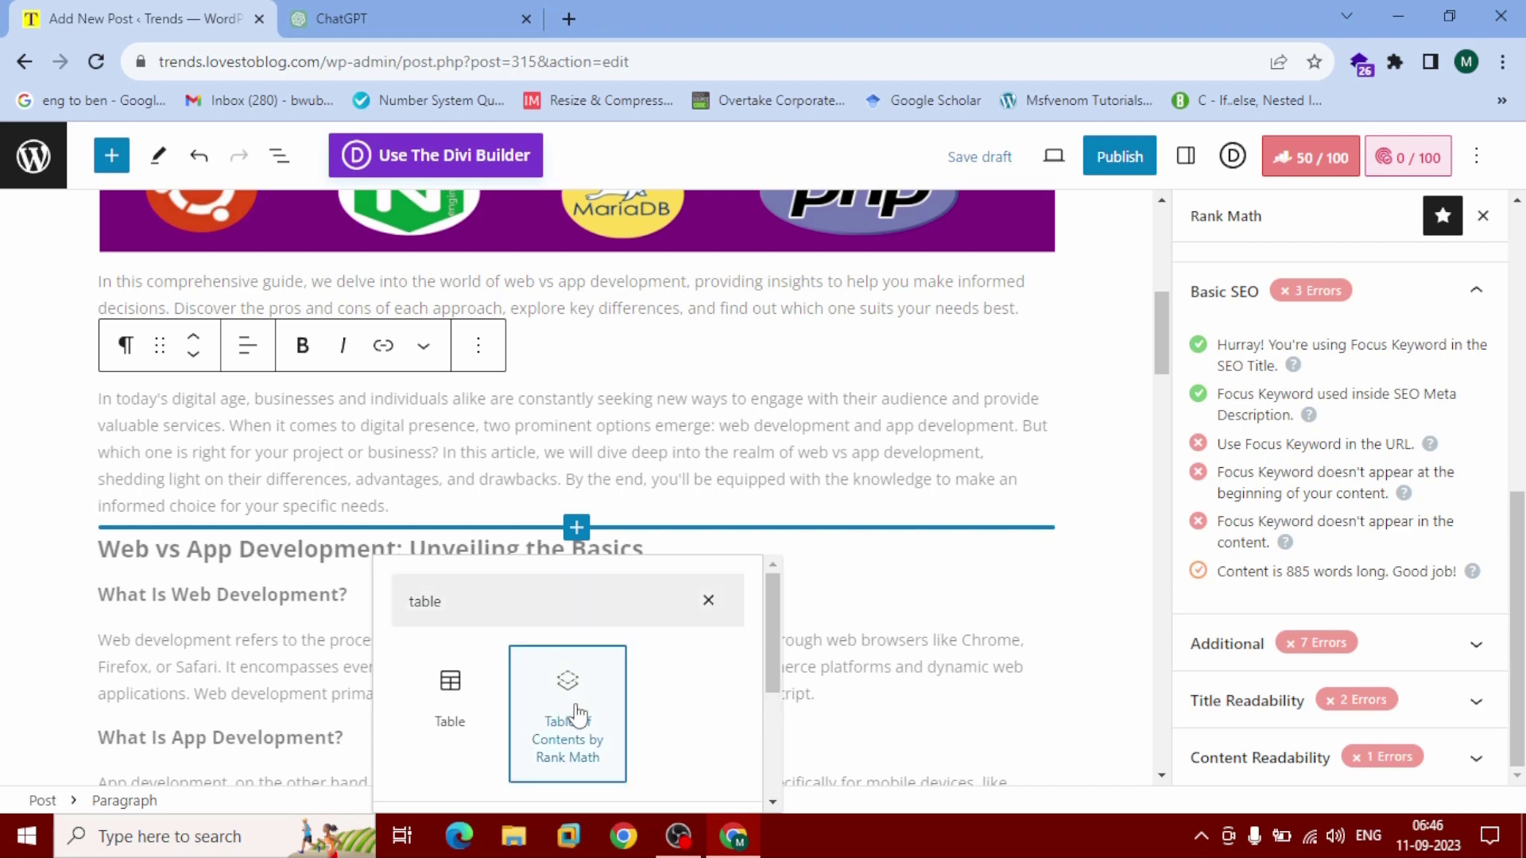
{"action": "scroll", "coordinate": [850, 620], "scroll_direction": "down", "scroll_amount": 3}
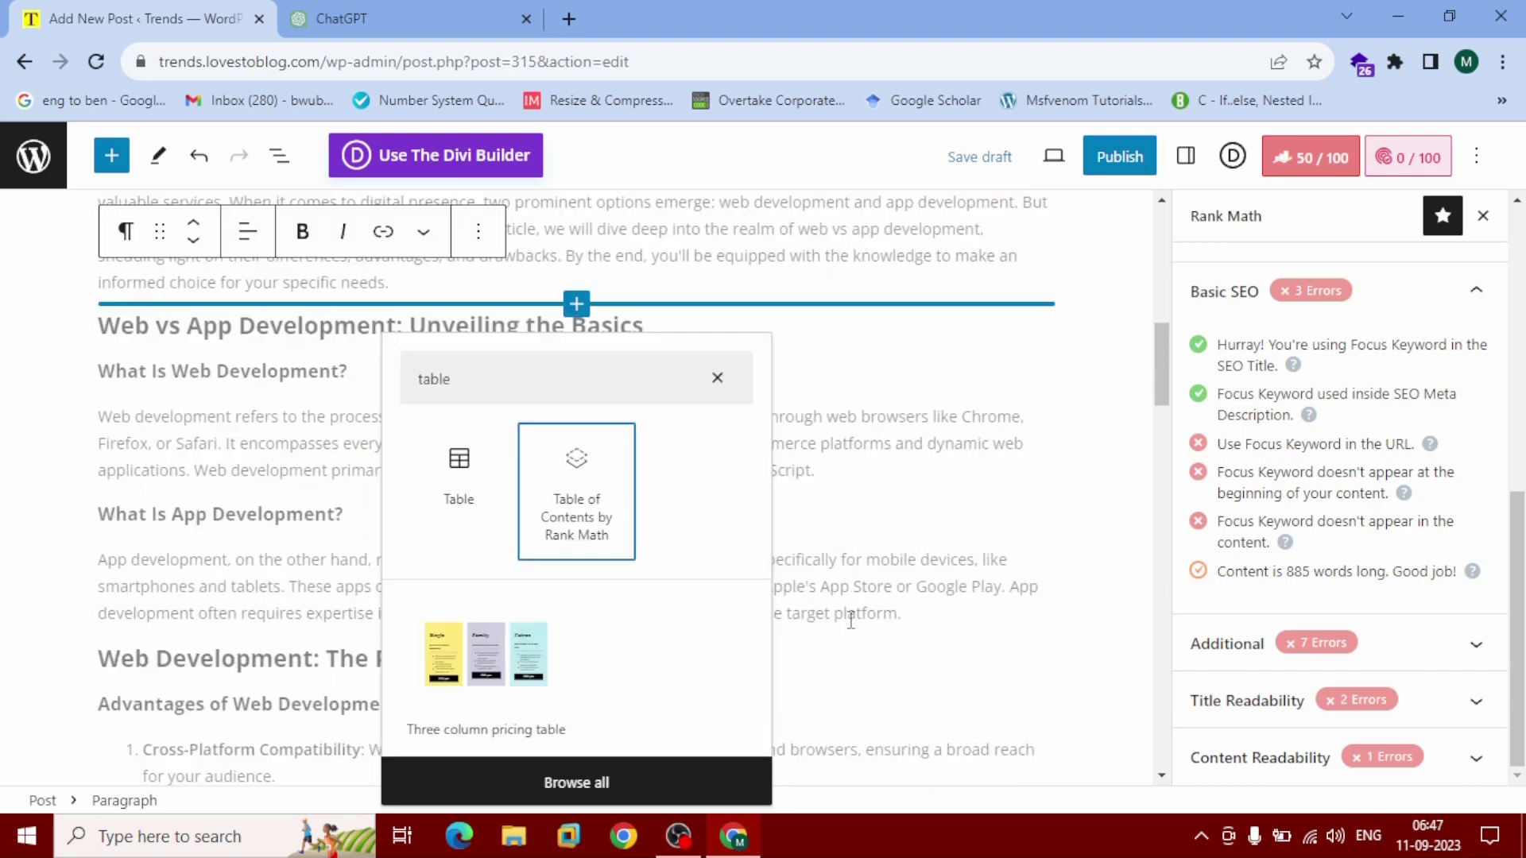
{"action": "key", "text": "Return"}
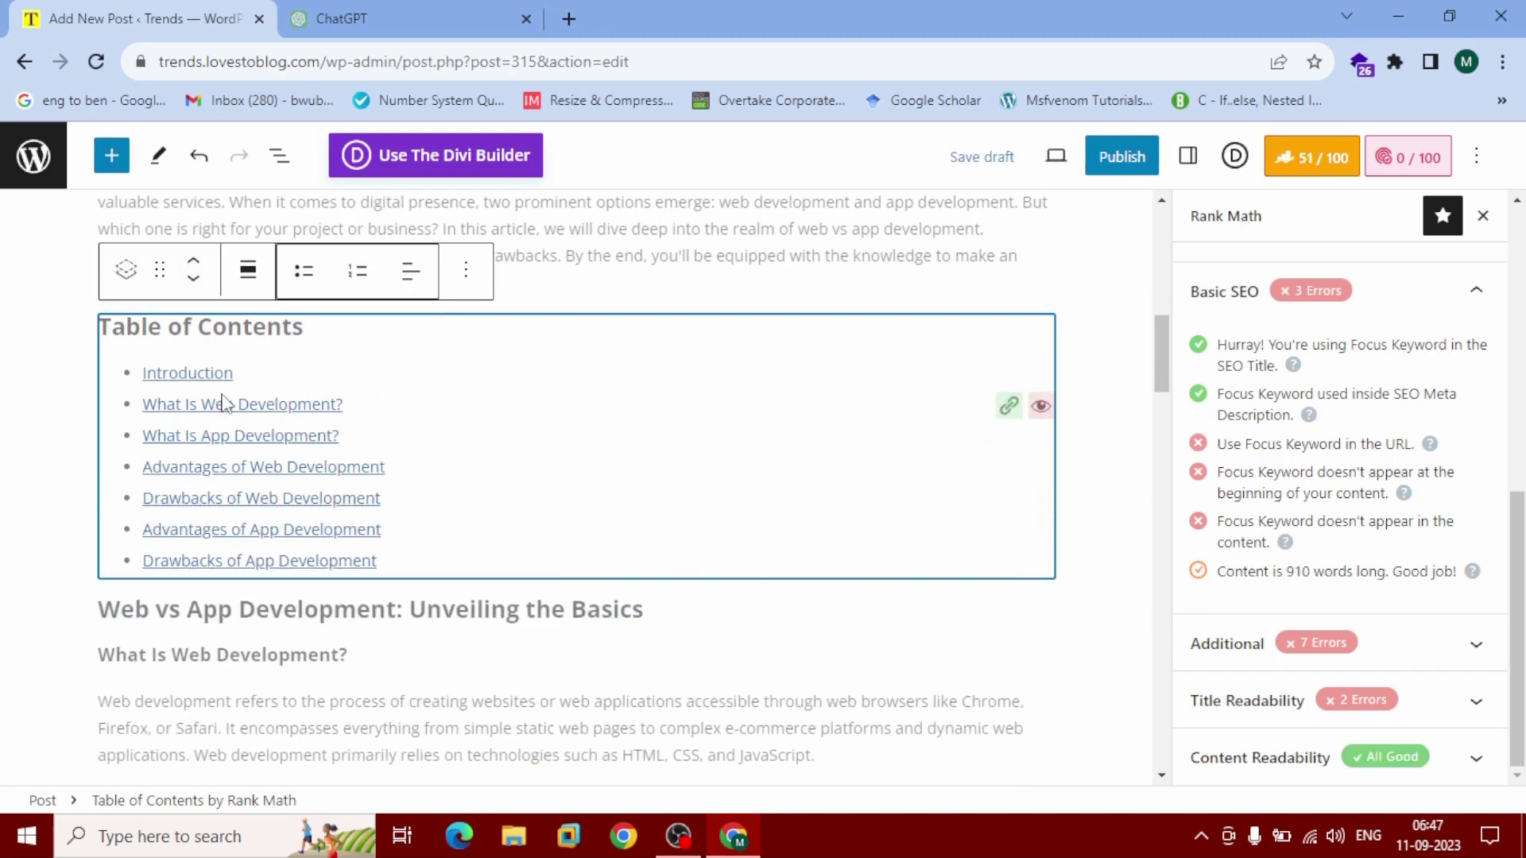
{"action": "scroll", "coordinate": [326, 421], "scroll_direction": "down", "scroll_amount": 1}
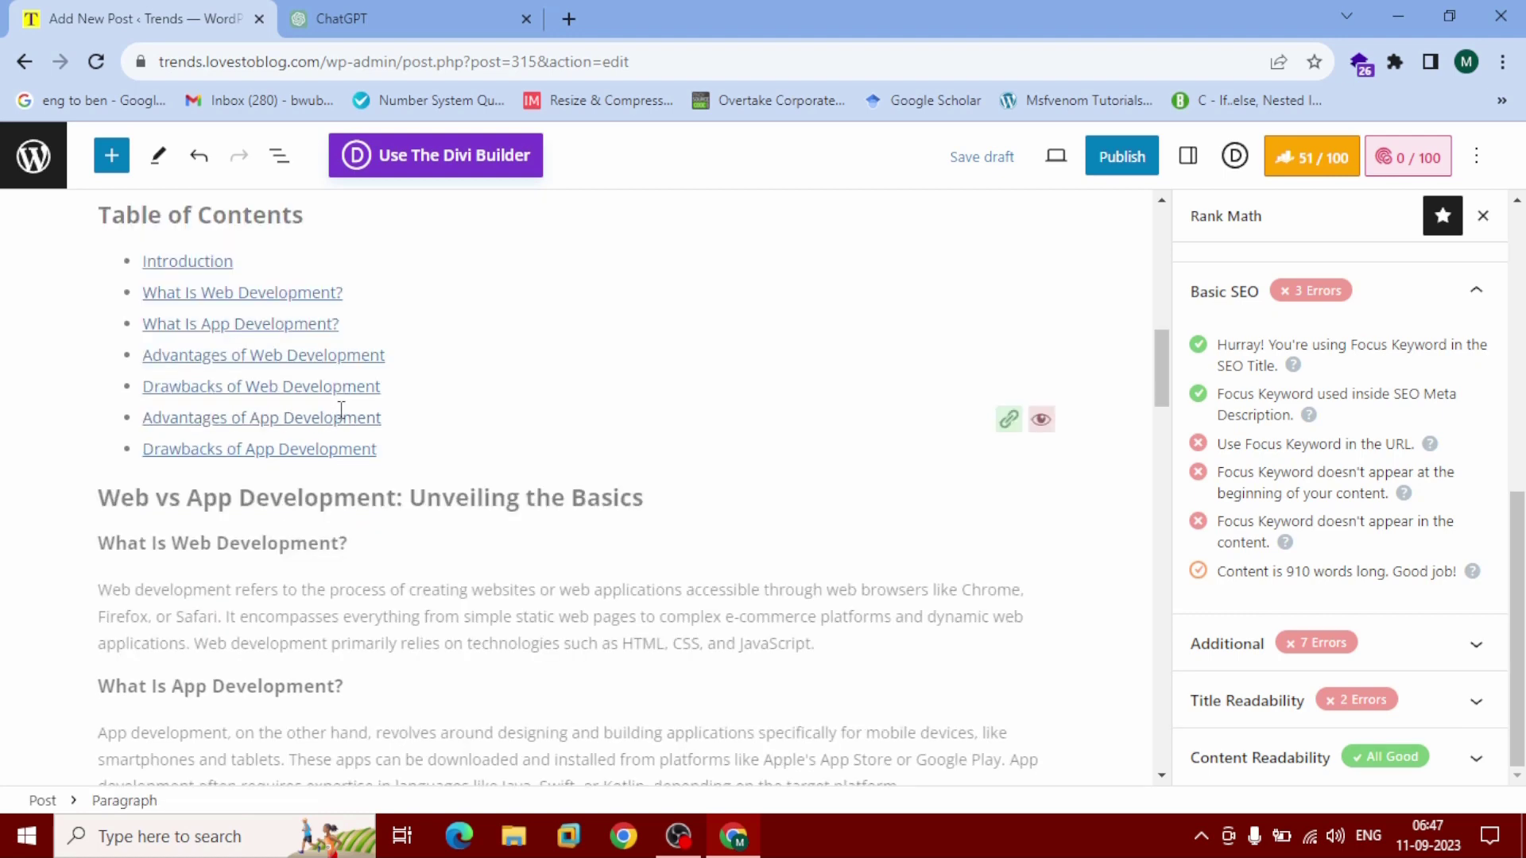
Step: Open the pre-publish checks and add the copied title "Web vs App Development: Choosing the Right Path" as a tag
{"action": "left_click", "coordinate": [1135, 163]}
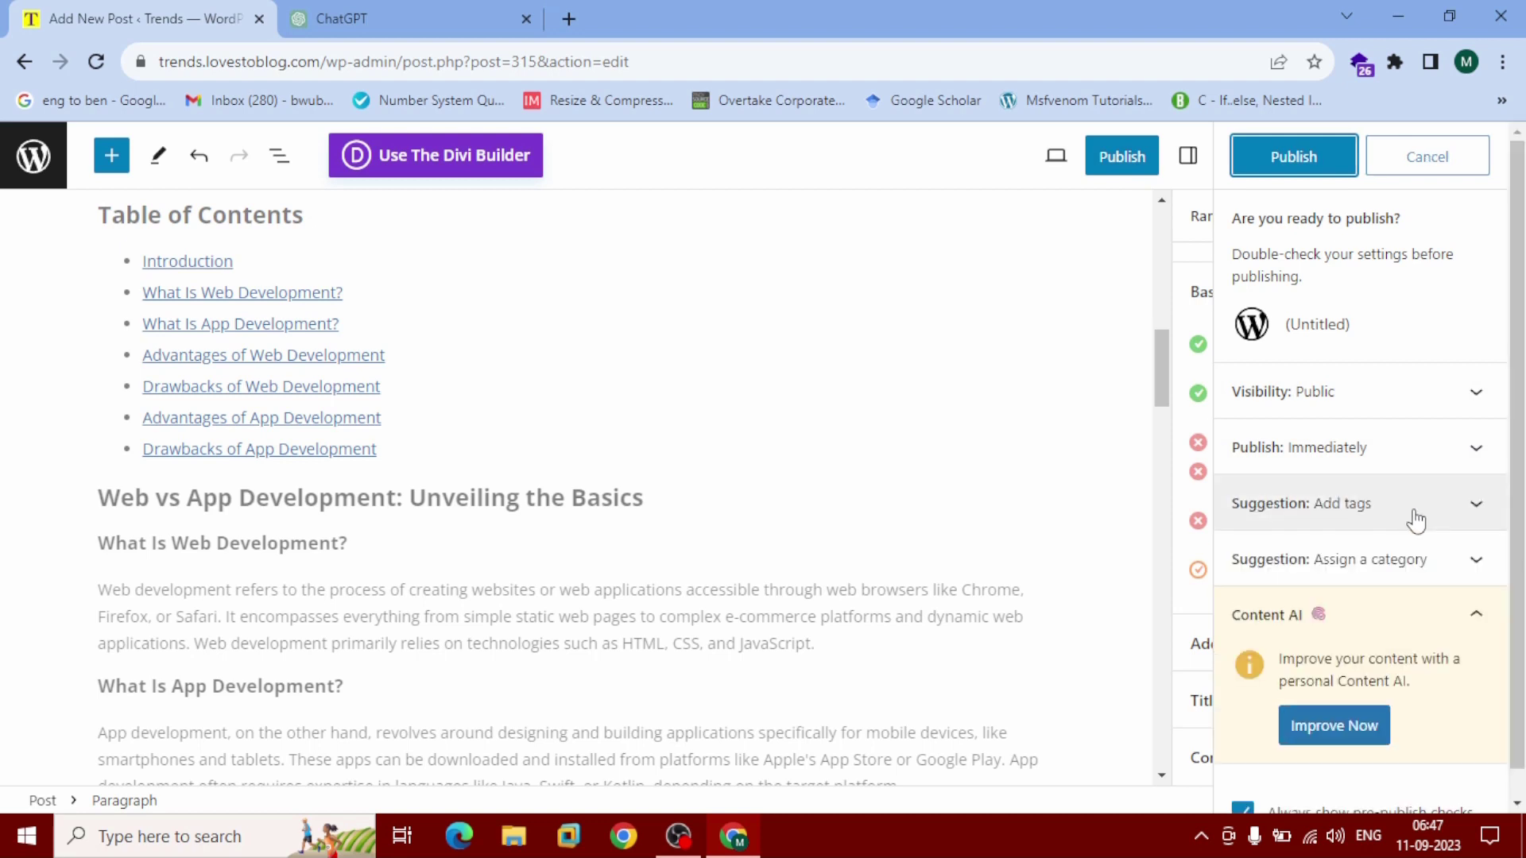
{"action": "scroll", "coordinate": [1409, 532], "scroll_direction": "down", "scroll_amount": 1}
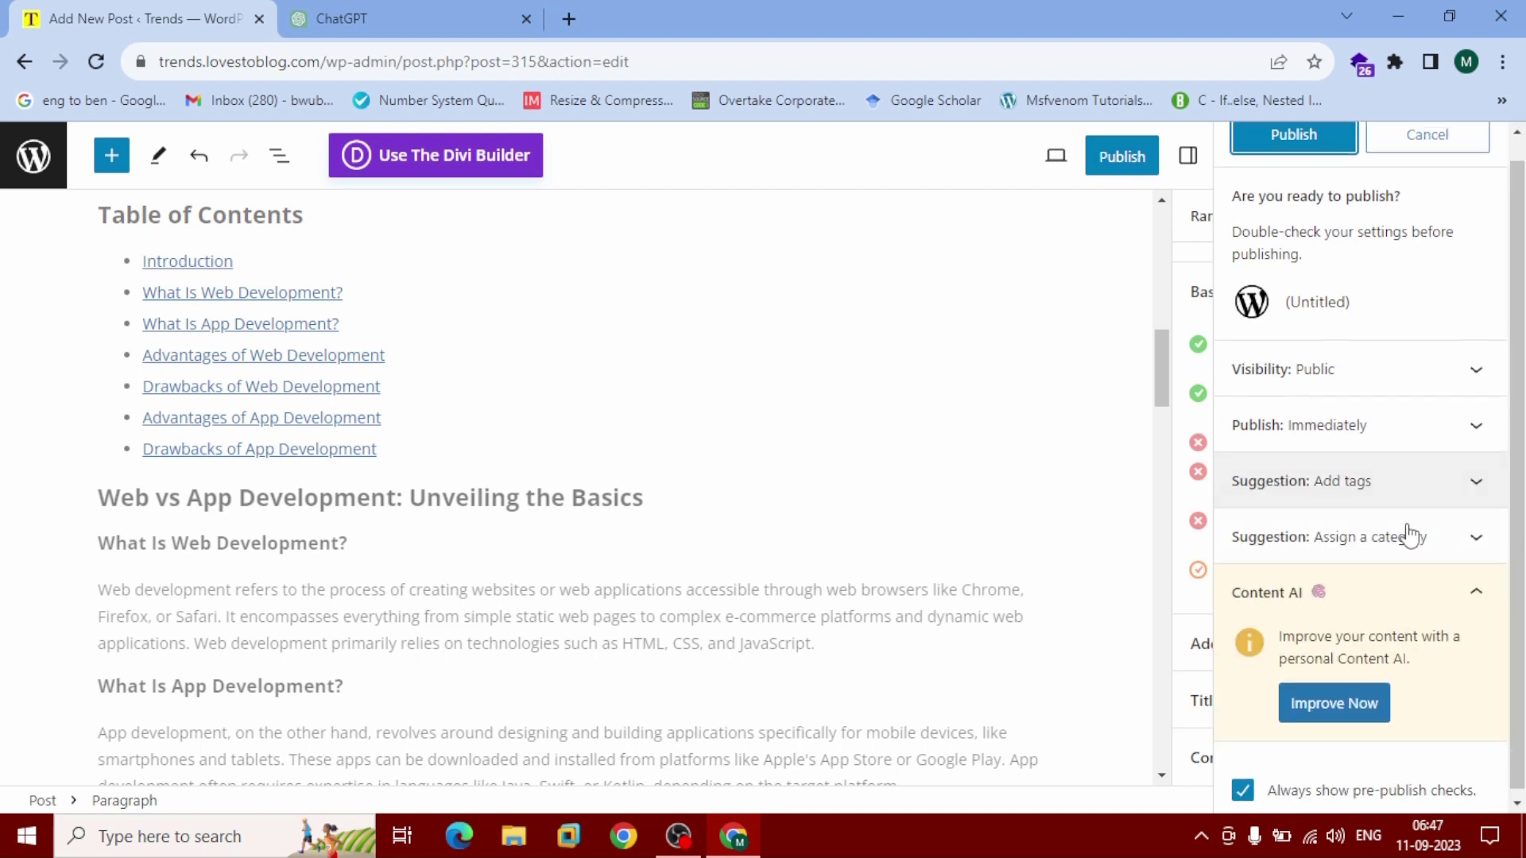
{"action": "left_click", "coordinate": [1340, 475]}
{"action": "left_click", "coordinate": [1331, 662]}
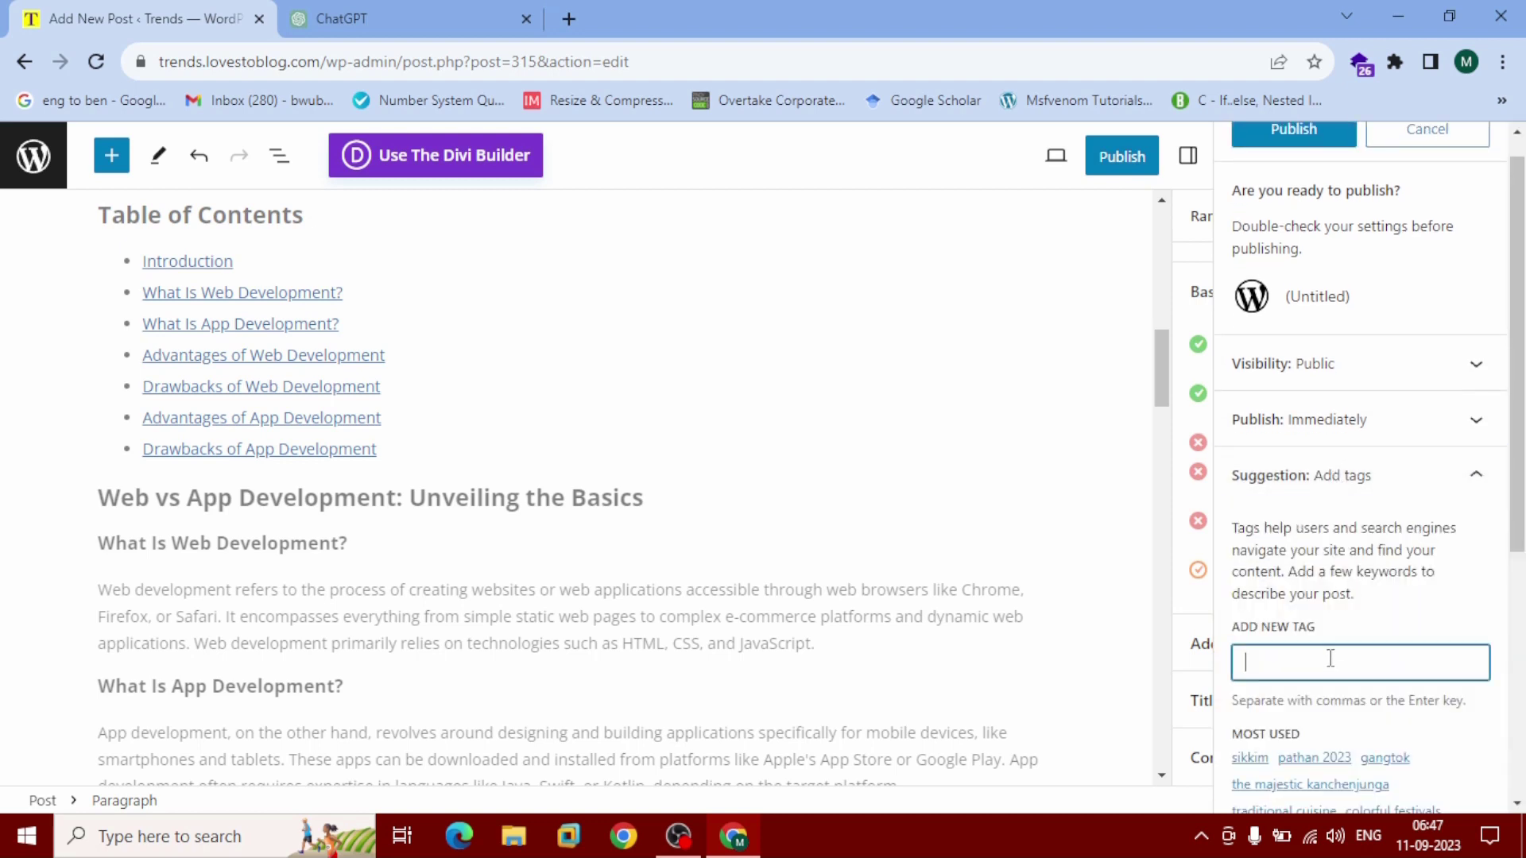
{"action": "key", "text": "ctrl+v"}
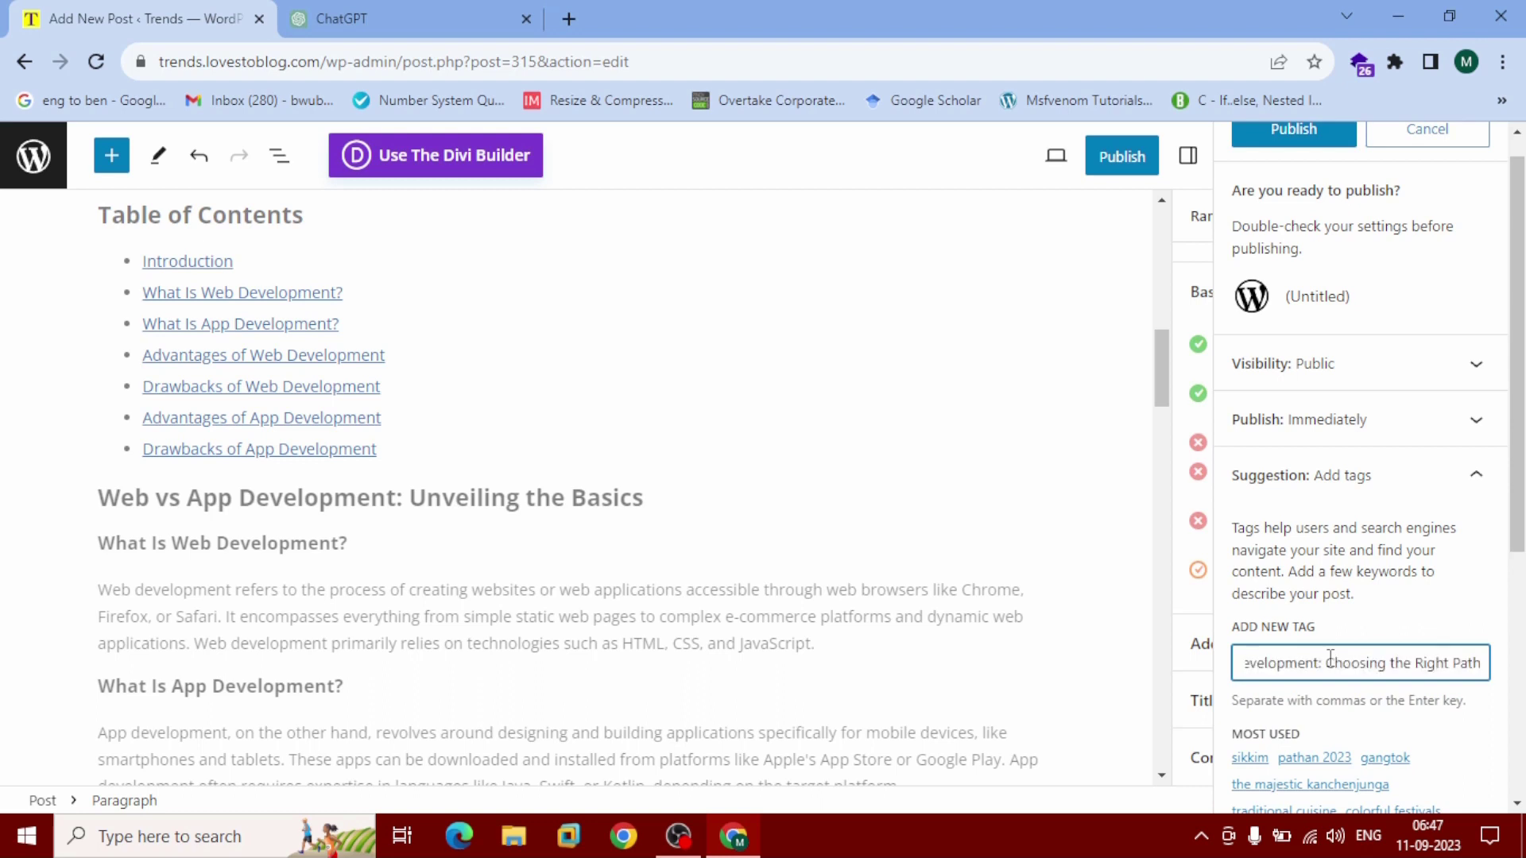
{"action": "key", "text": "Return"}
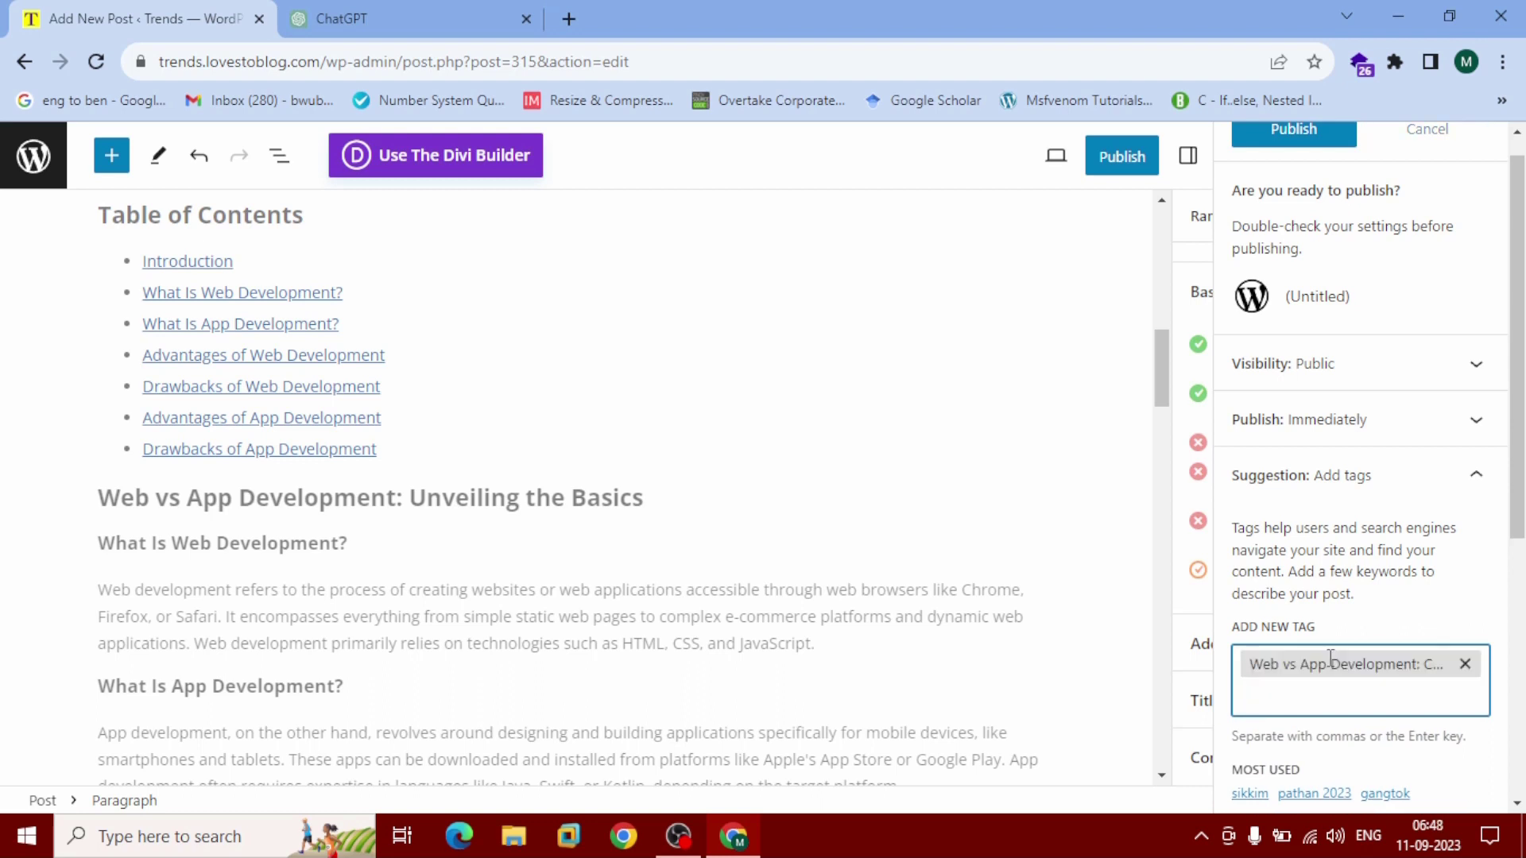
Step: Assign the post to the Tours And Travel Guide category in the pre-publish checks
{"action": "scroll", "coordinate": [1331, 658], "scroll_direction": "down", "scroll_amount": 3}
{"action": "scroll", "coordinate": [1323, 647], "scroll_direction": "down", "scroll_amount": 2}
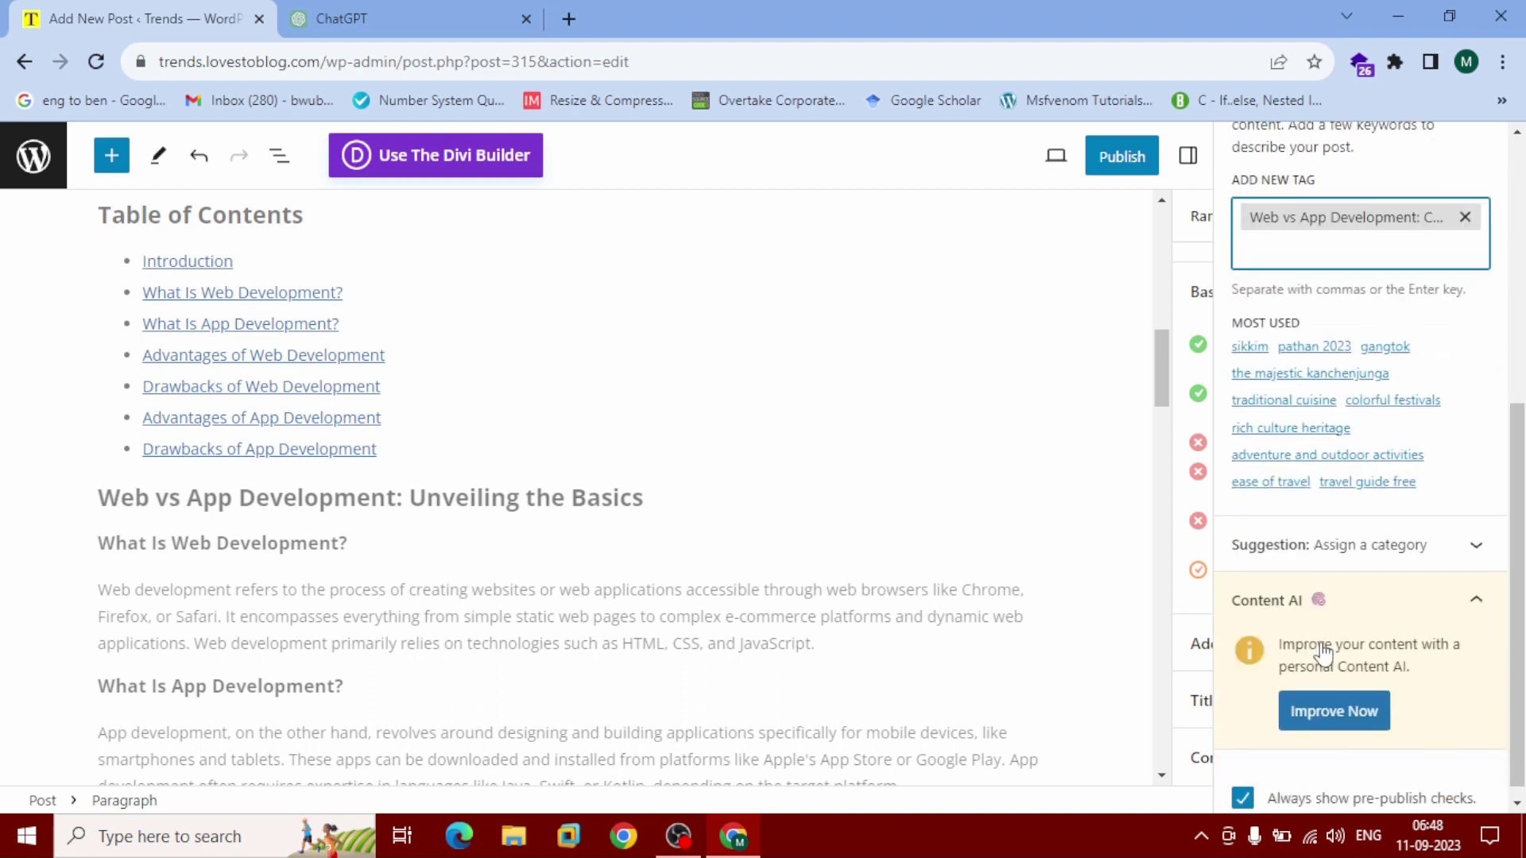
{"action": "left_click", "coordinate": [1342, 548]}
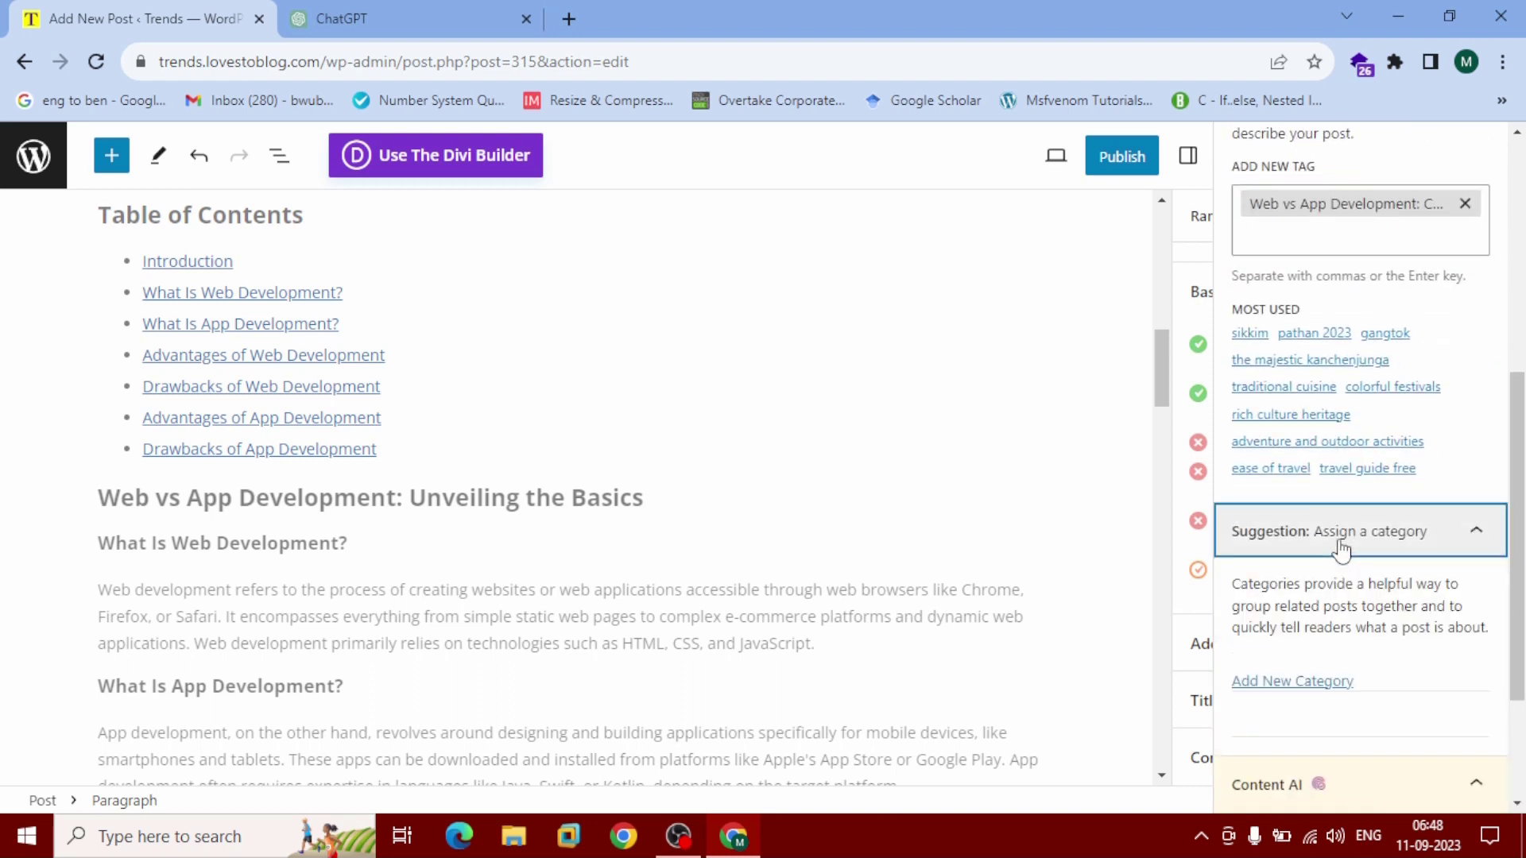
{"action": "left_click", "coordinate": [1317, 682]}
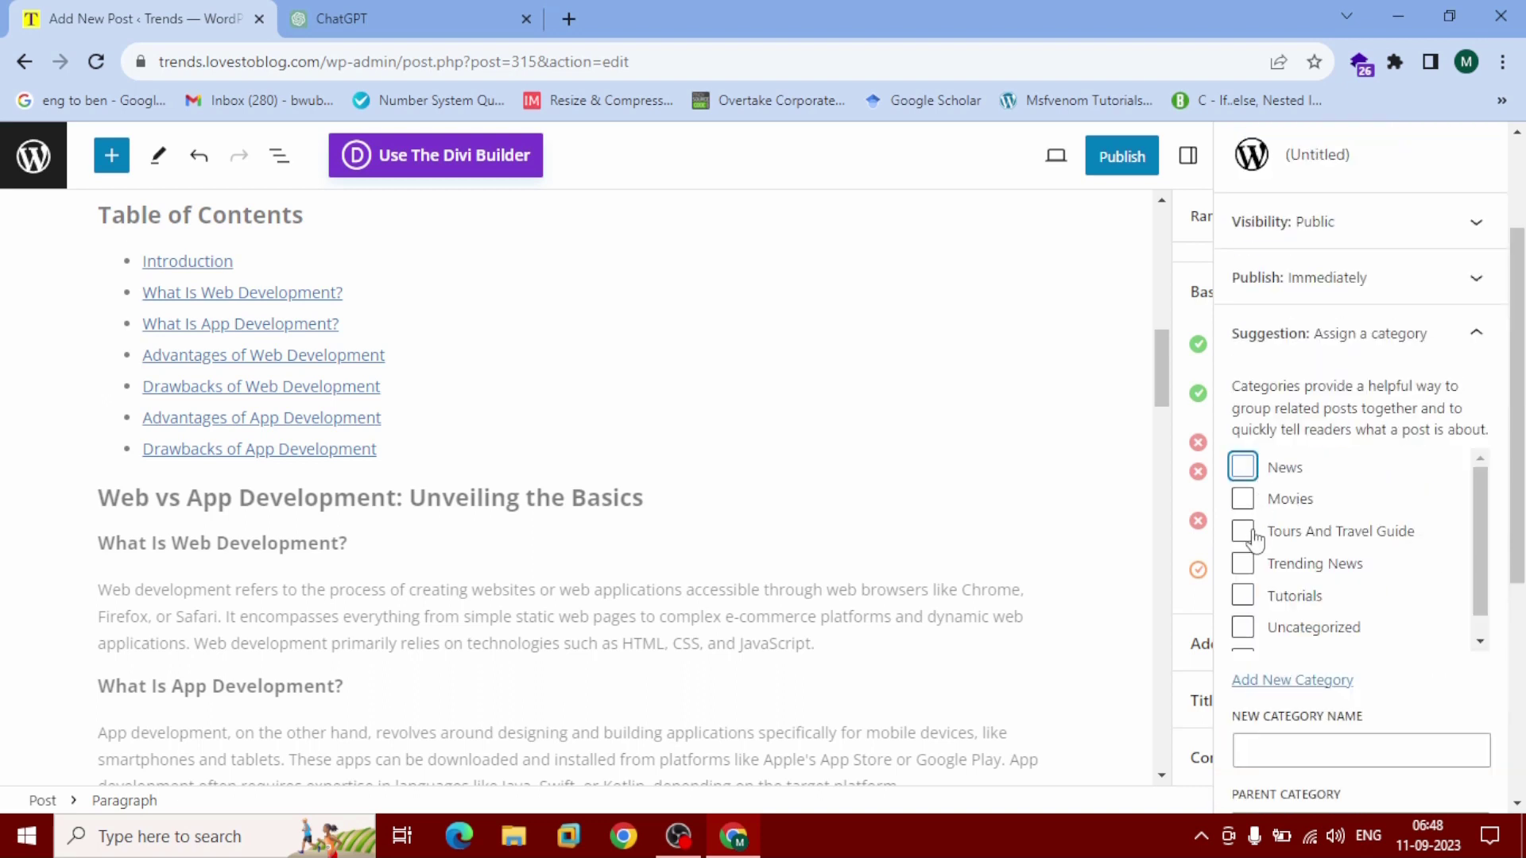
{"action": "left_click", "coordinate": [1243, 531]}
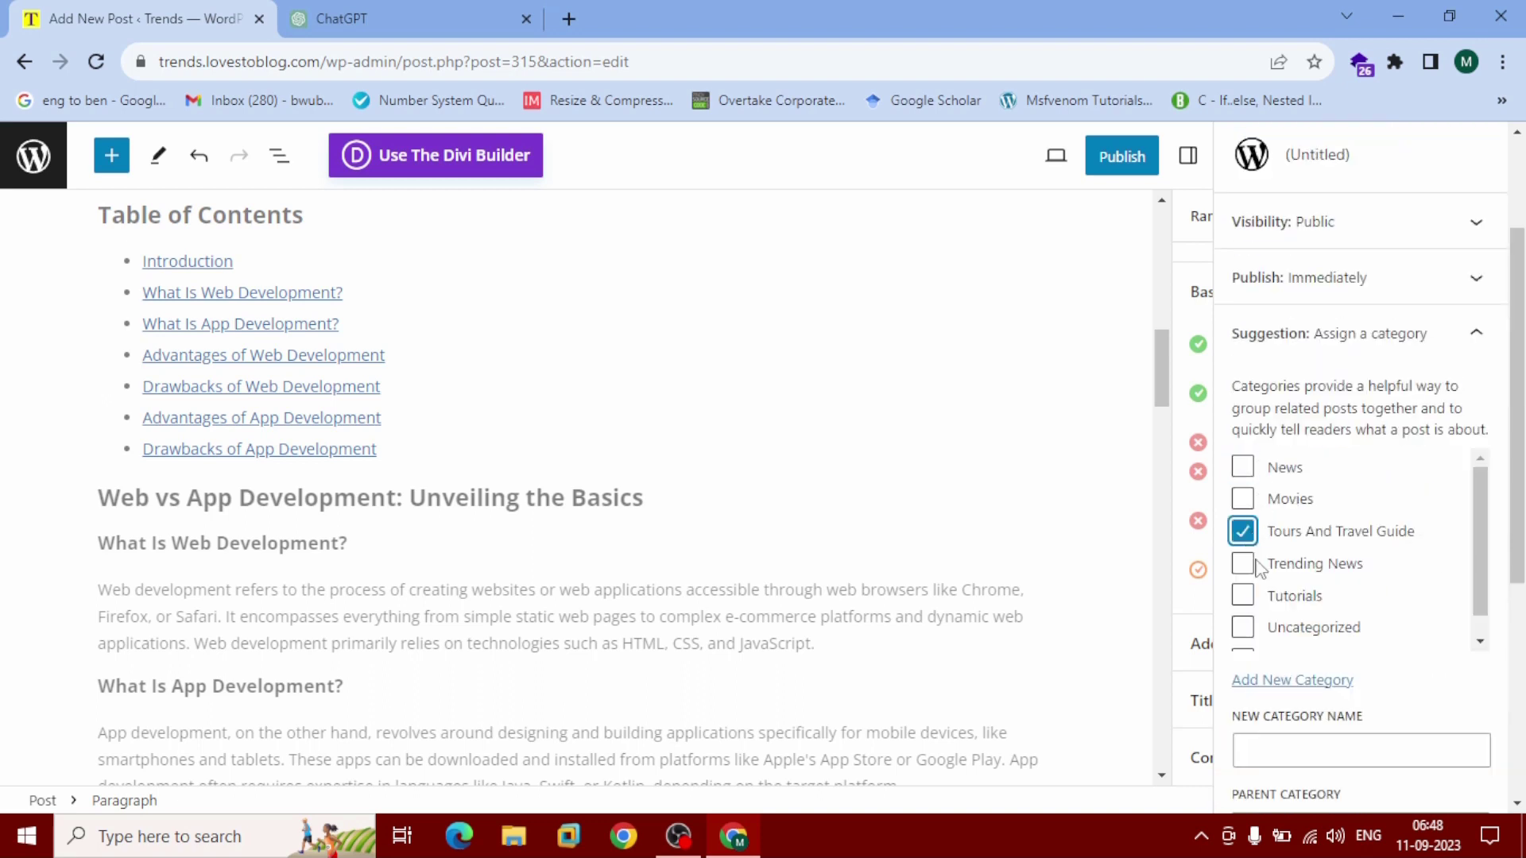
{"action": "scroll", "coordinate": [1349, 721], "scroll_direction": "down", "scroll_amount": 3}
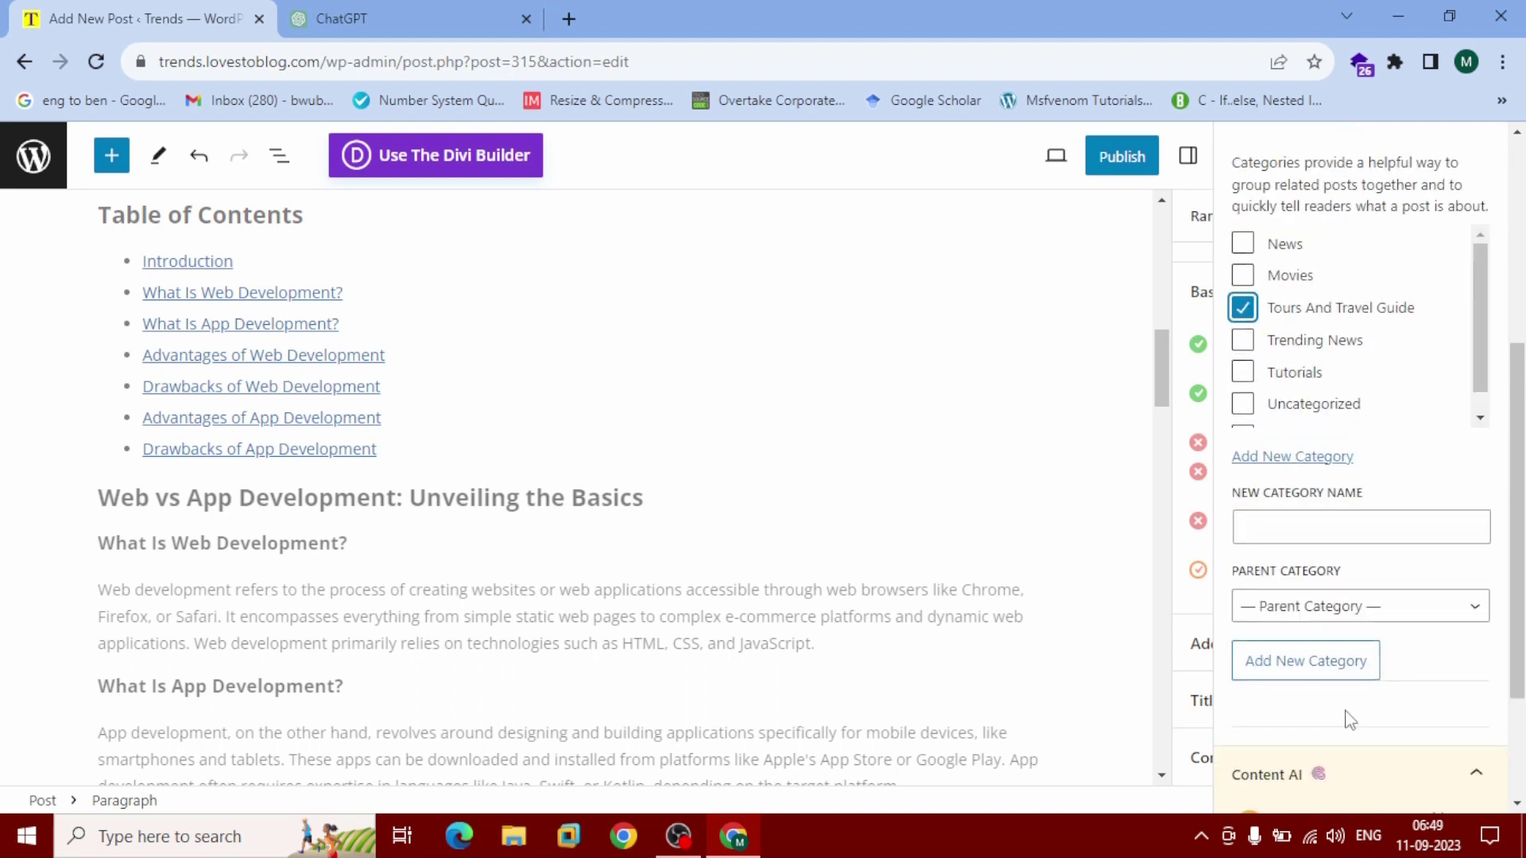
{"action": "scroll", "coordinate": [1346, 703], "scroll_direction": "down", "scroll_amount": 3}
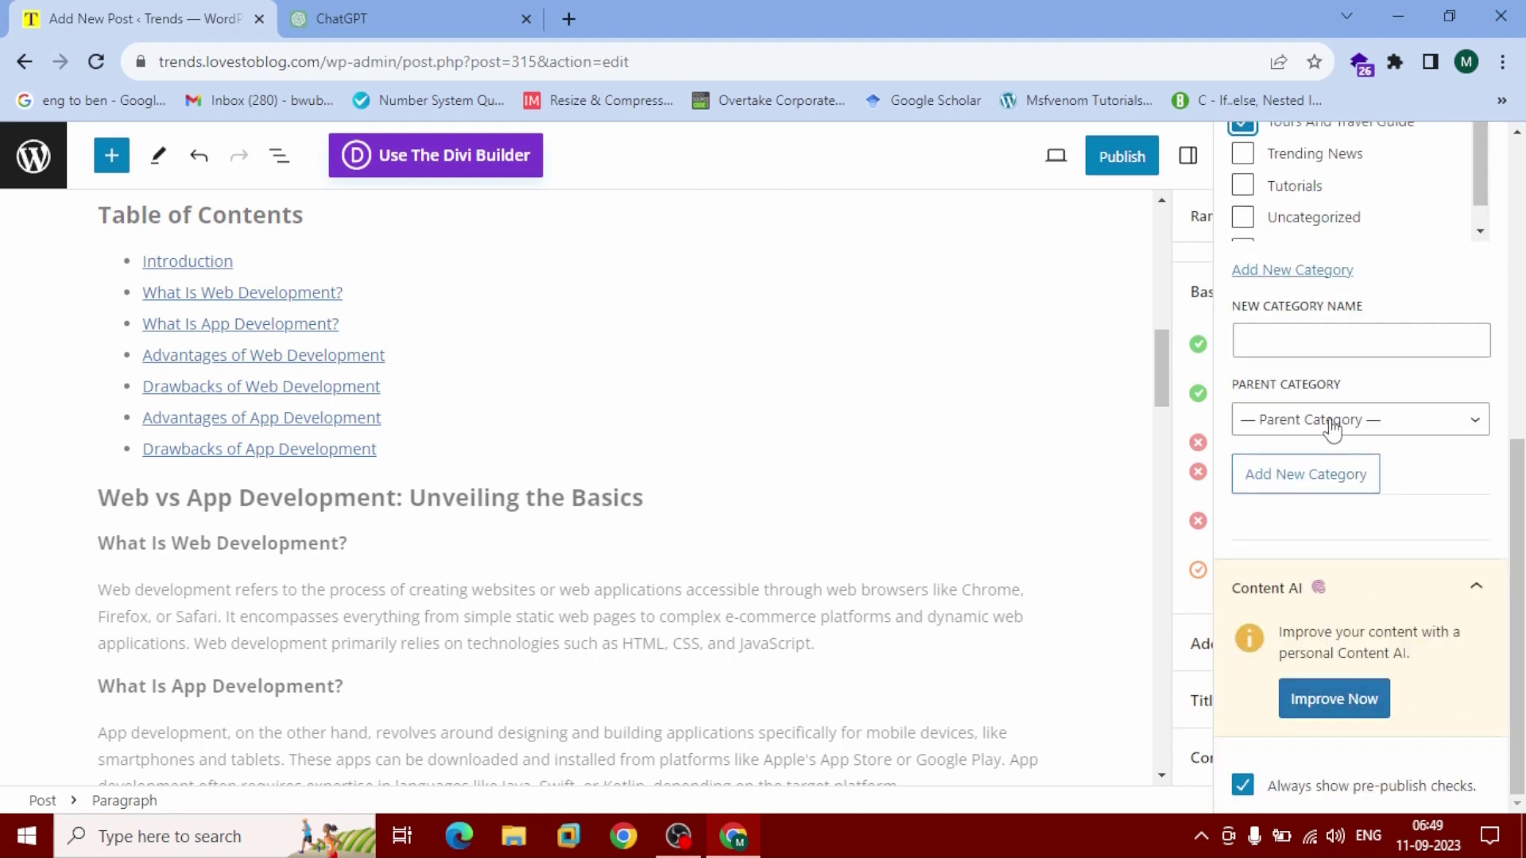
Step: Publish the post with its chosen pre-publish settings and open the live "Web vs App Development: Choosing the Right Path" page
{"action": "scroll", "coordinate": [1333, 426], "scroll_direction": "up", "scroll_amount": 2}
{"action": "scroll", "coordinate": [1333, 423], "scroll_direction": "down", "scroll_amount": 2}
{"action": "scroll", "coordinate": [1404, 633], "scroll_direction": "up", "scroll_amount": 5}
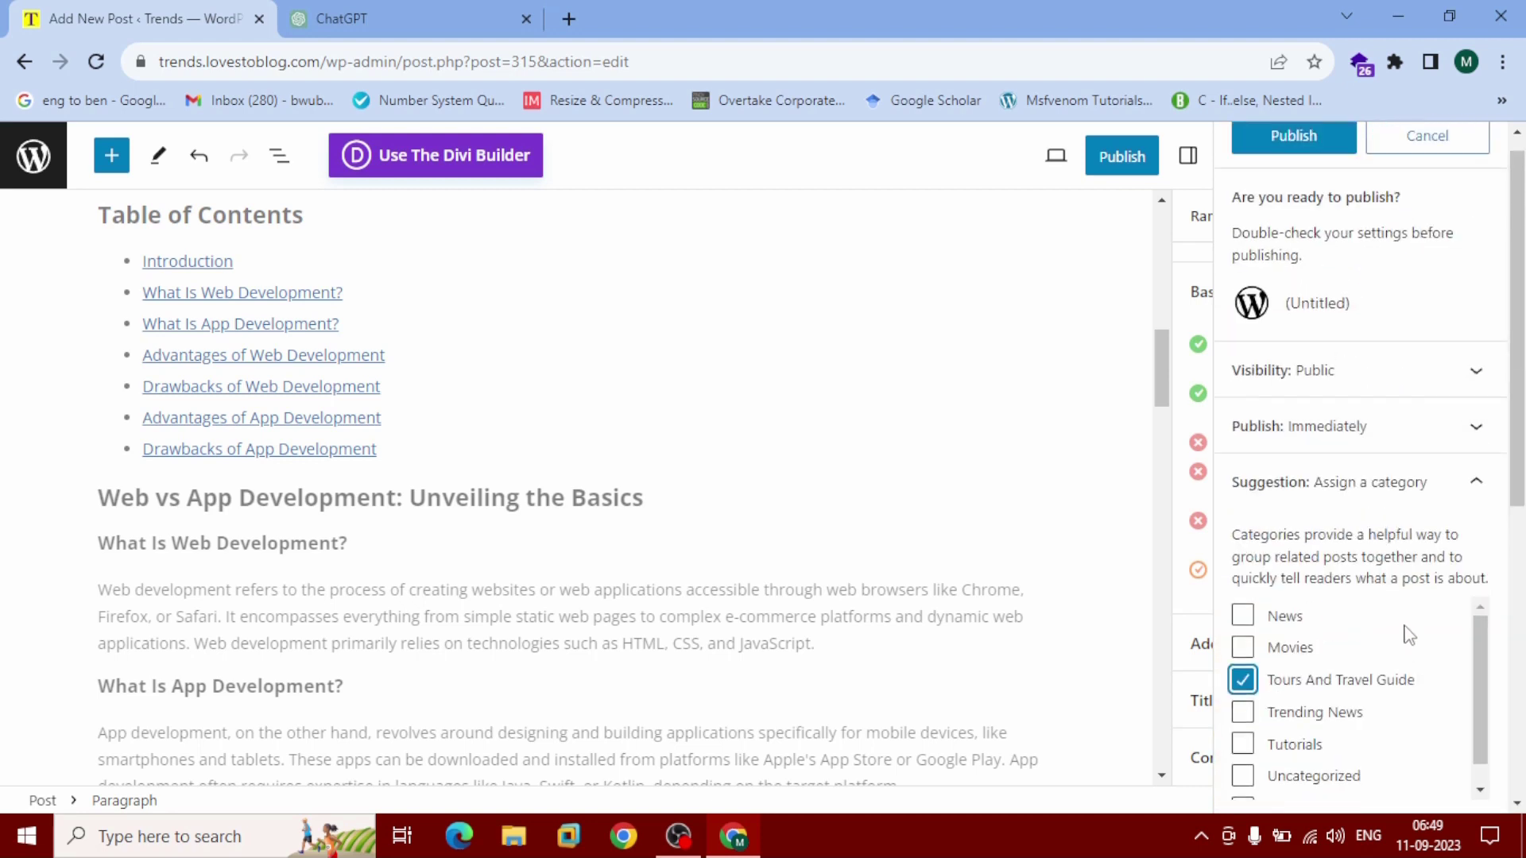
{"action": "left_click", "coordinate": [1298, 157]}
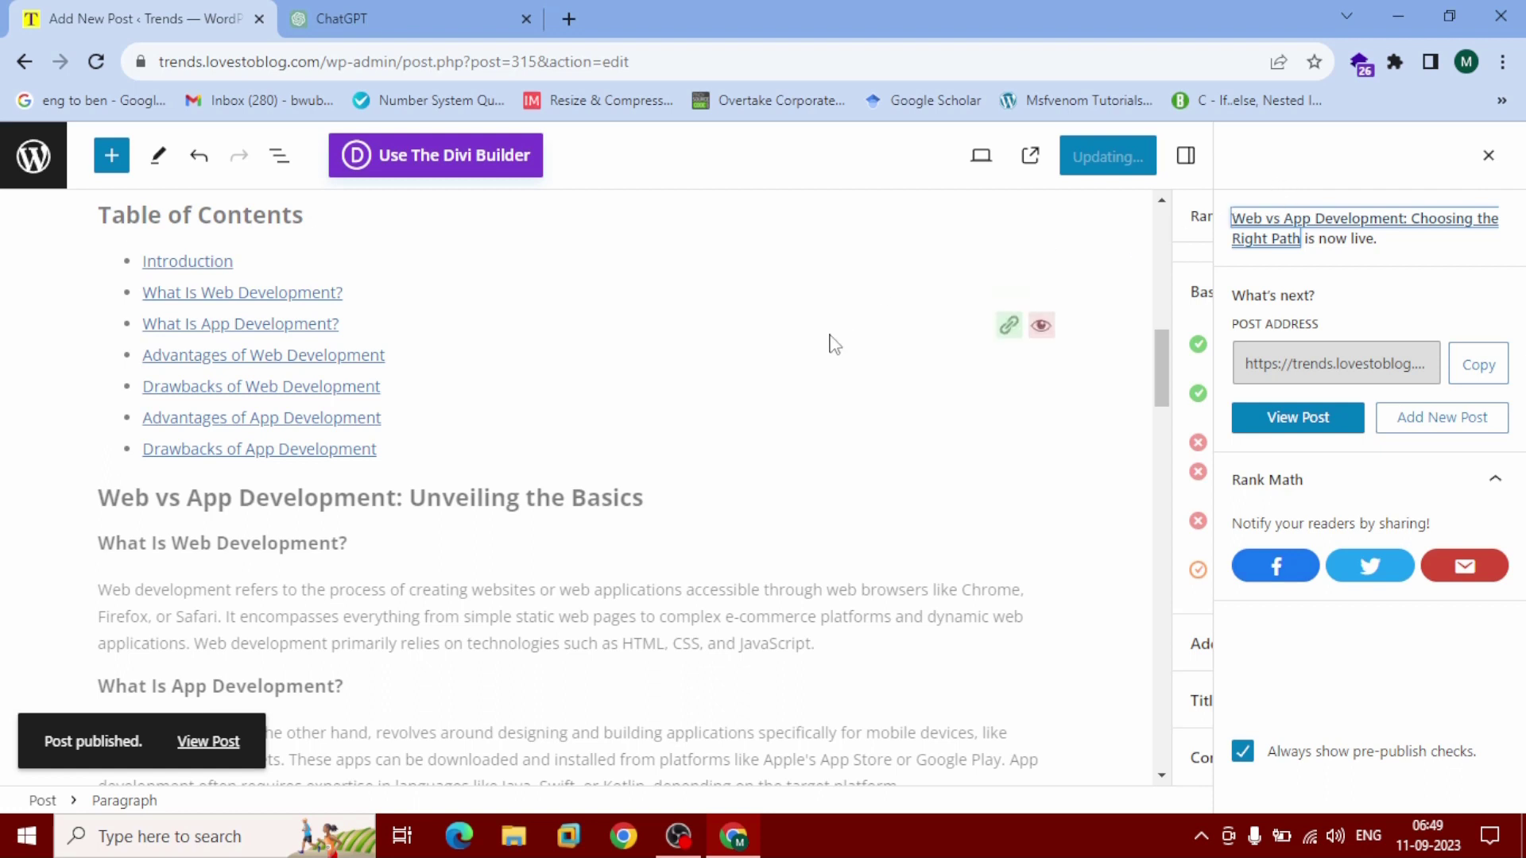
{"action": "left_click", "coordinate": [206, 753]}
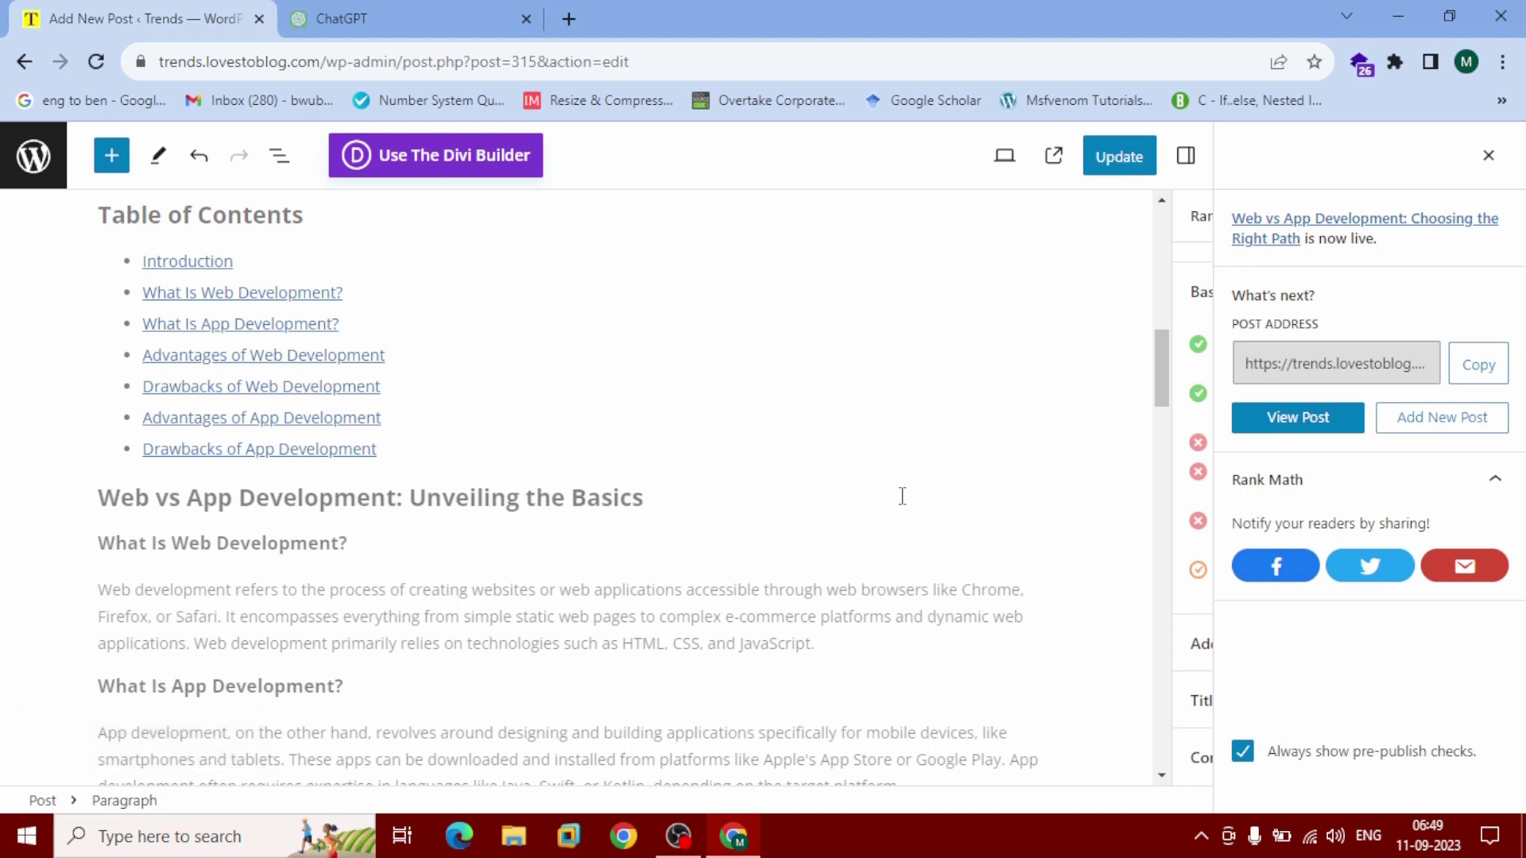
{"action": "left_click", "coordinate": [1306, 226]}
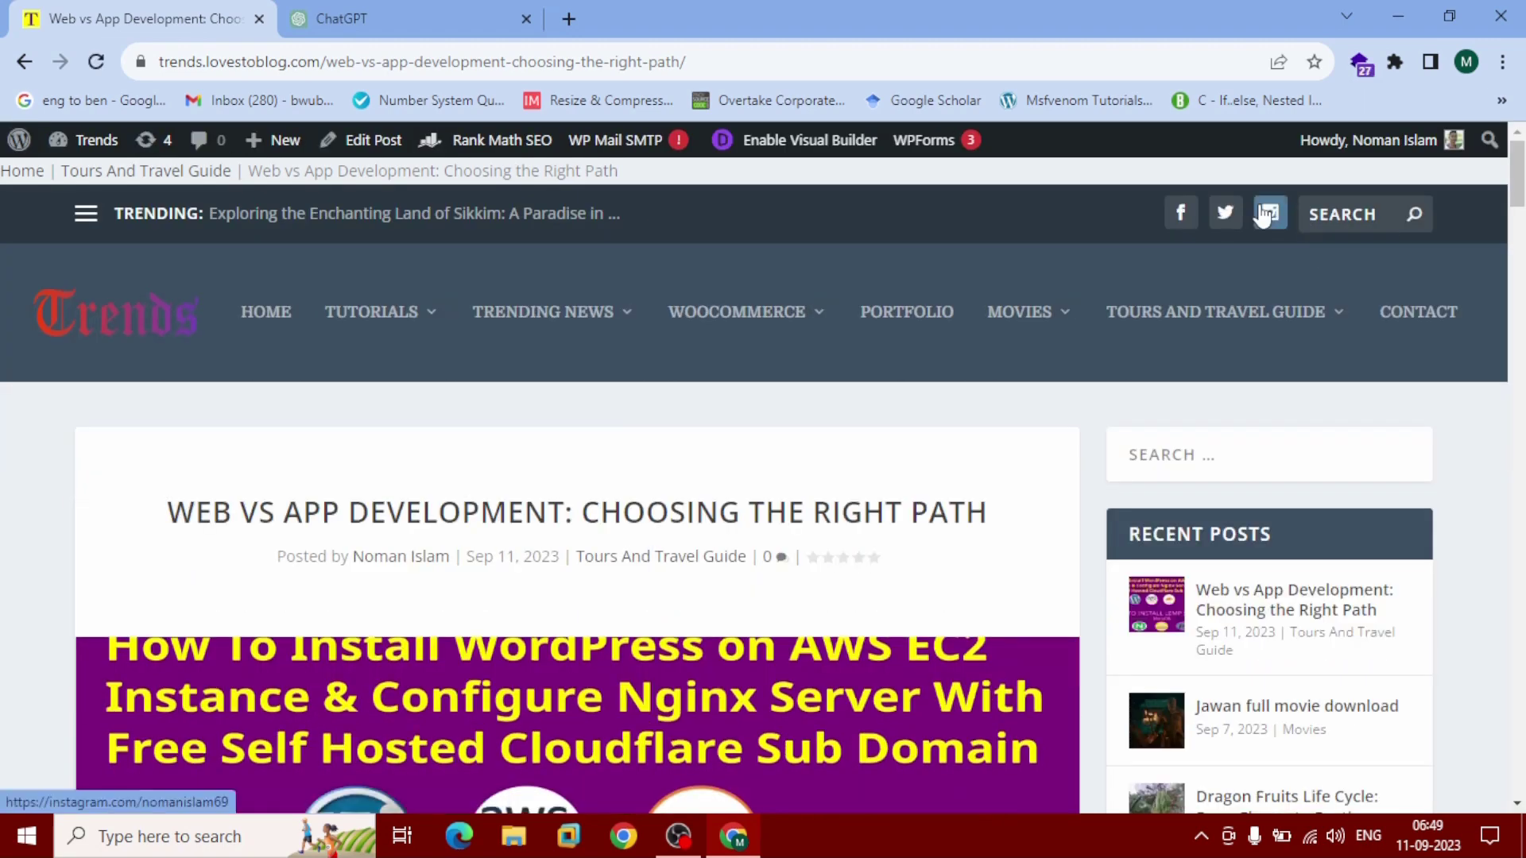
Step: Examine the published post's featured image and introduction, and test its table of contents links, including "Drawbacks of App Development"
{"action": "scroll", "coordinate": [969, 503], "scroll_direction": "down", "scroll_amount": 3}
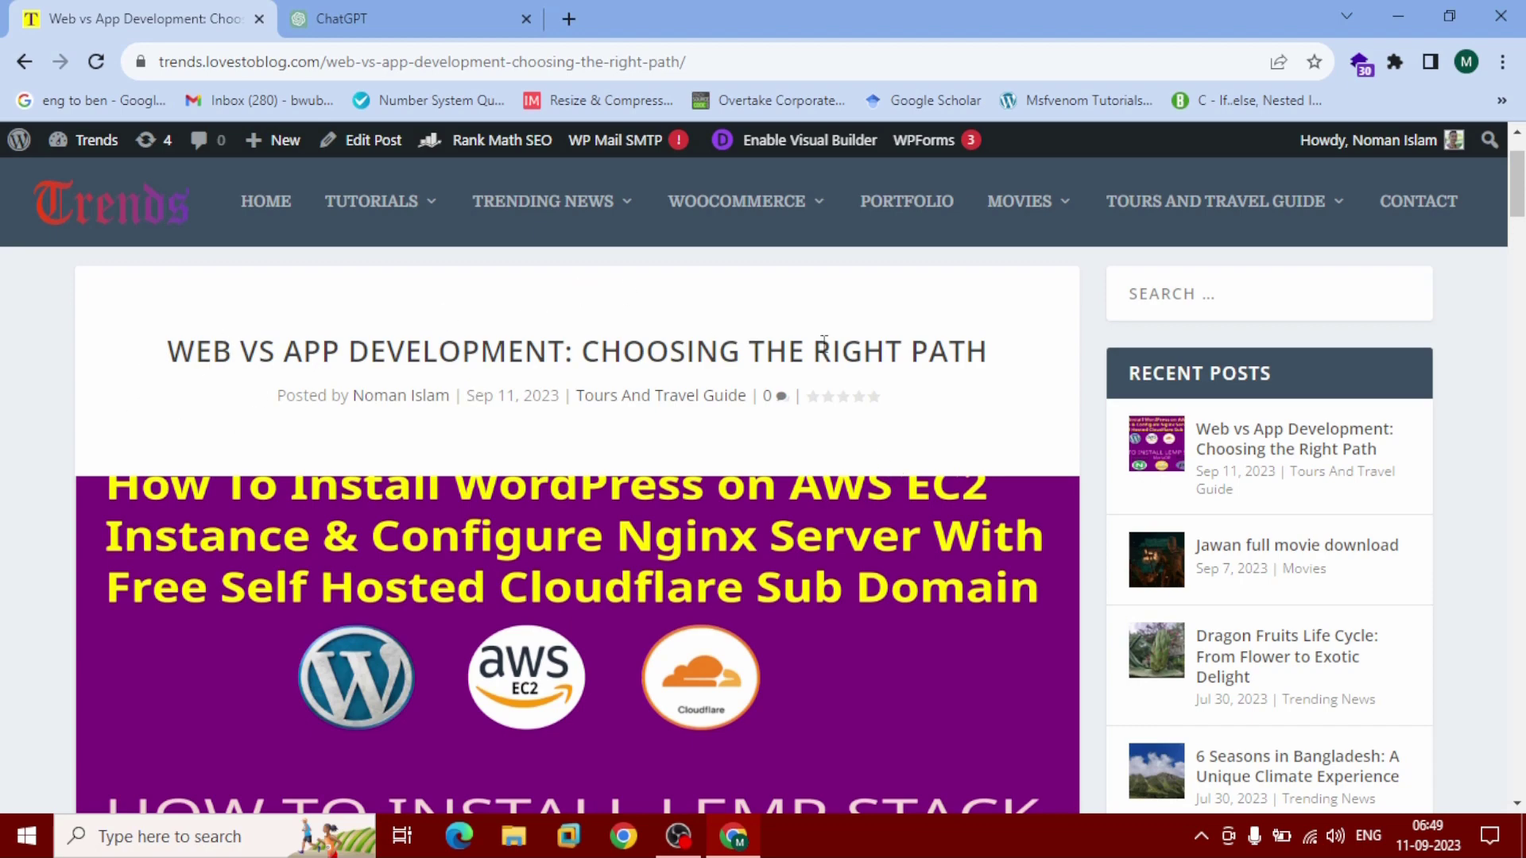
{"action": "scroll", "coordinate": [994, 366], "scroll_direction": "down", "scroll_amount": 3}
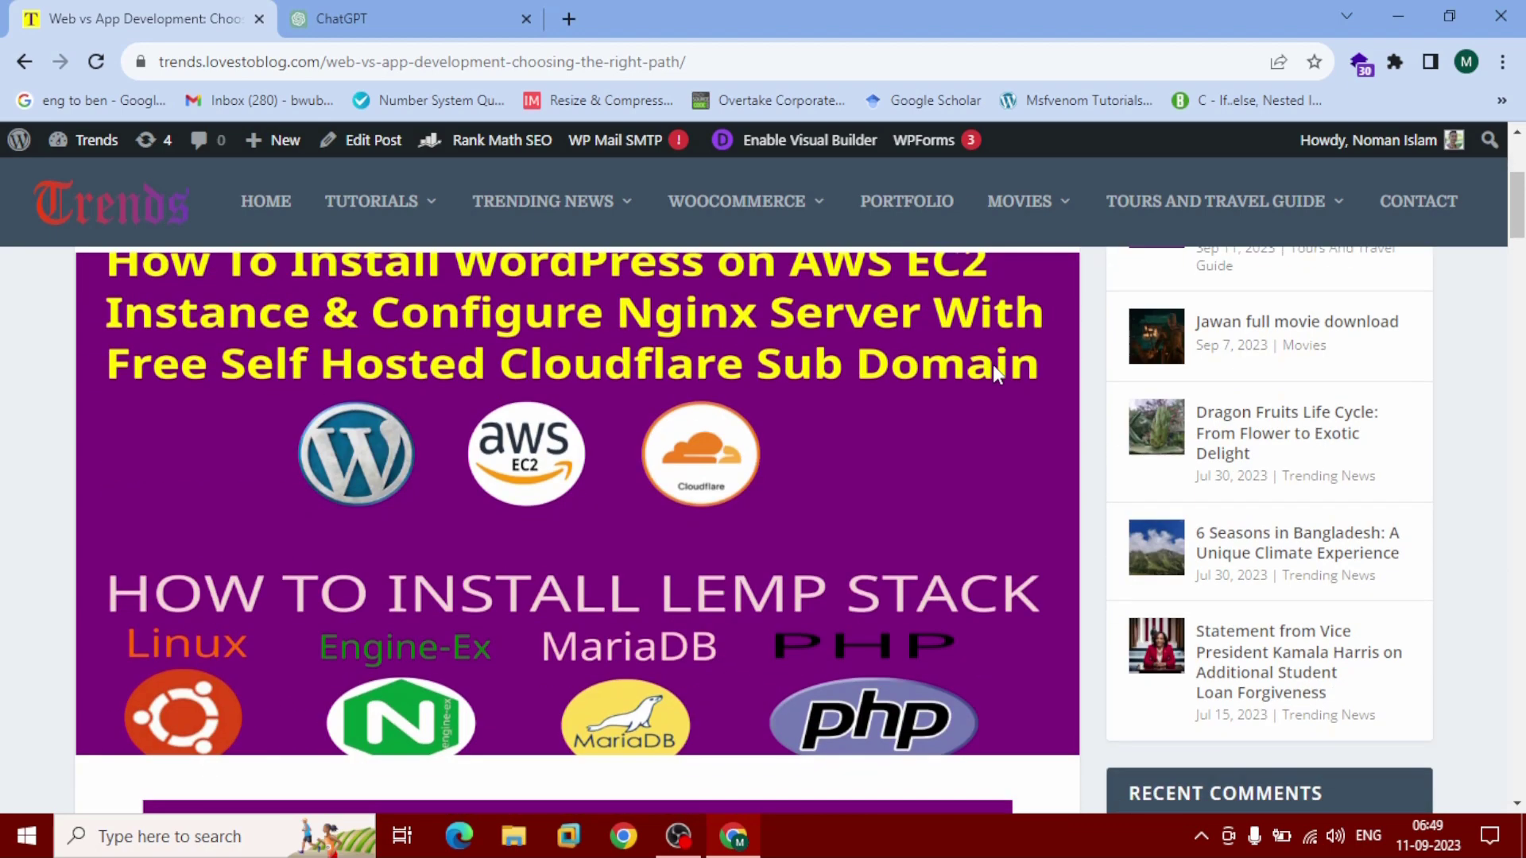
{"action": "scroll", "coordinate": [969, 361], "scroll_direction": "down", "scroll_amount": 13}
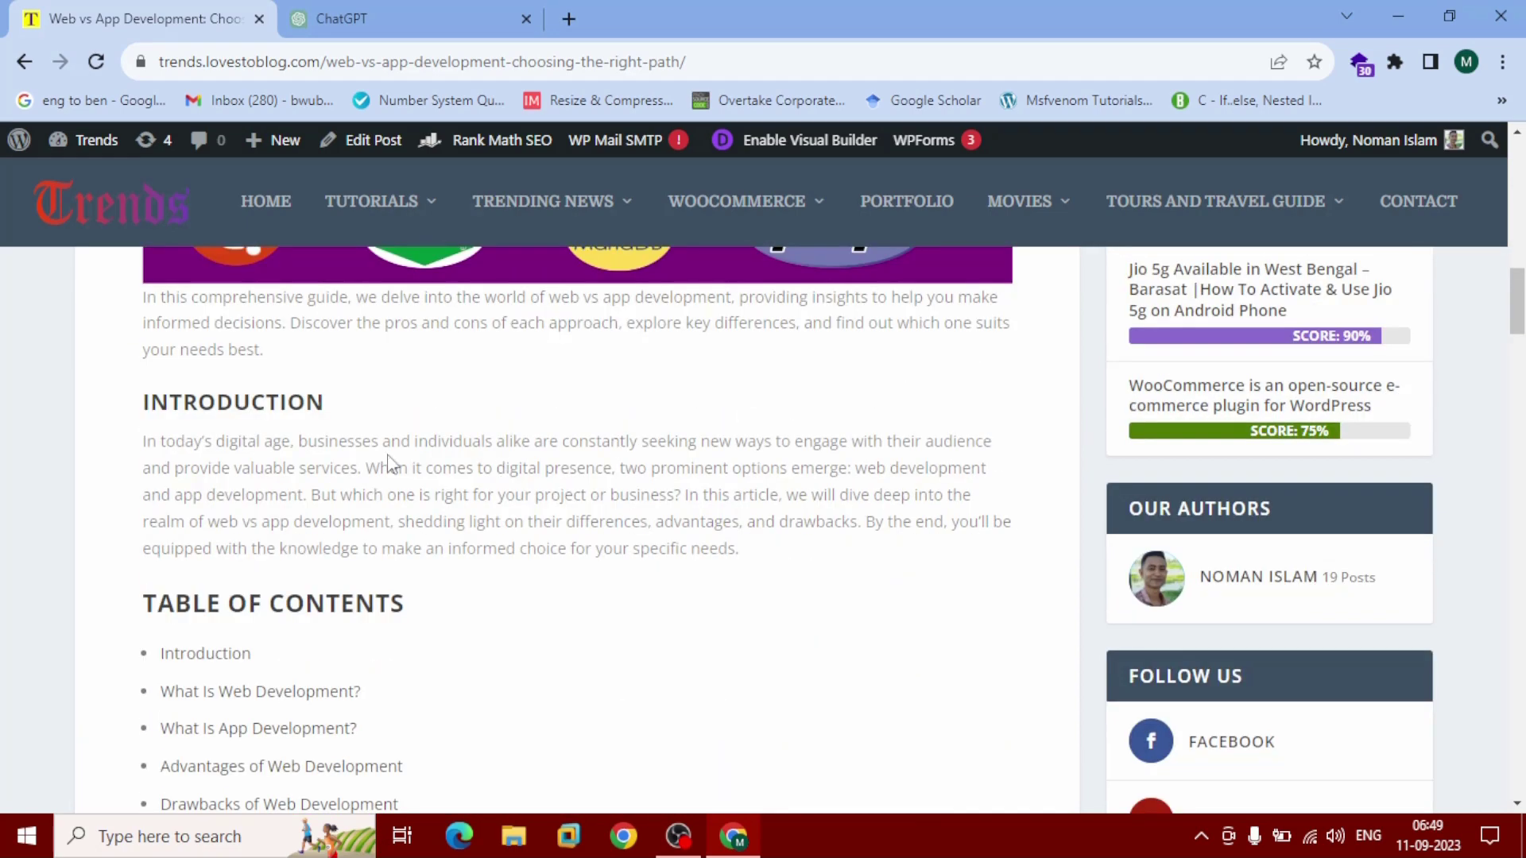
{"action": "scroll", "coordinate": [318, 522], "scroll_direction": "down", "scroll_amount": 3}
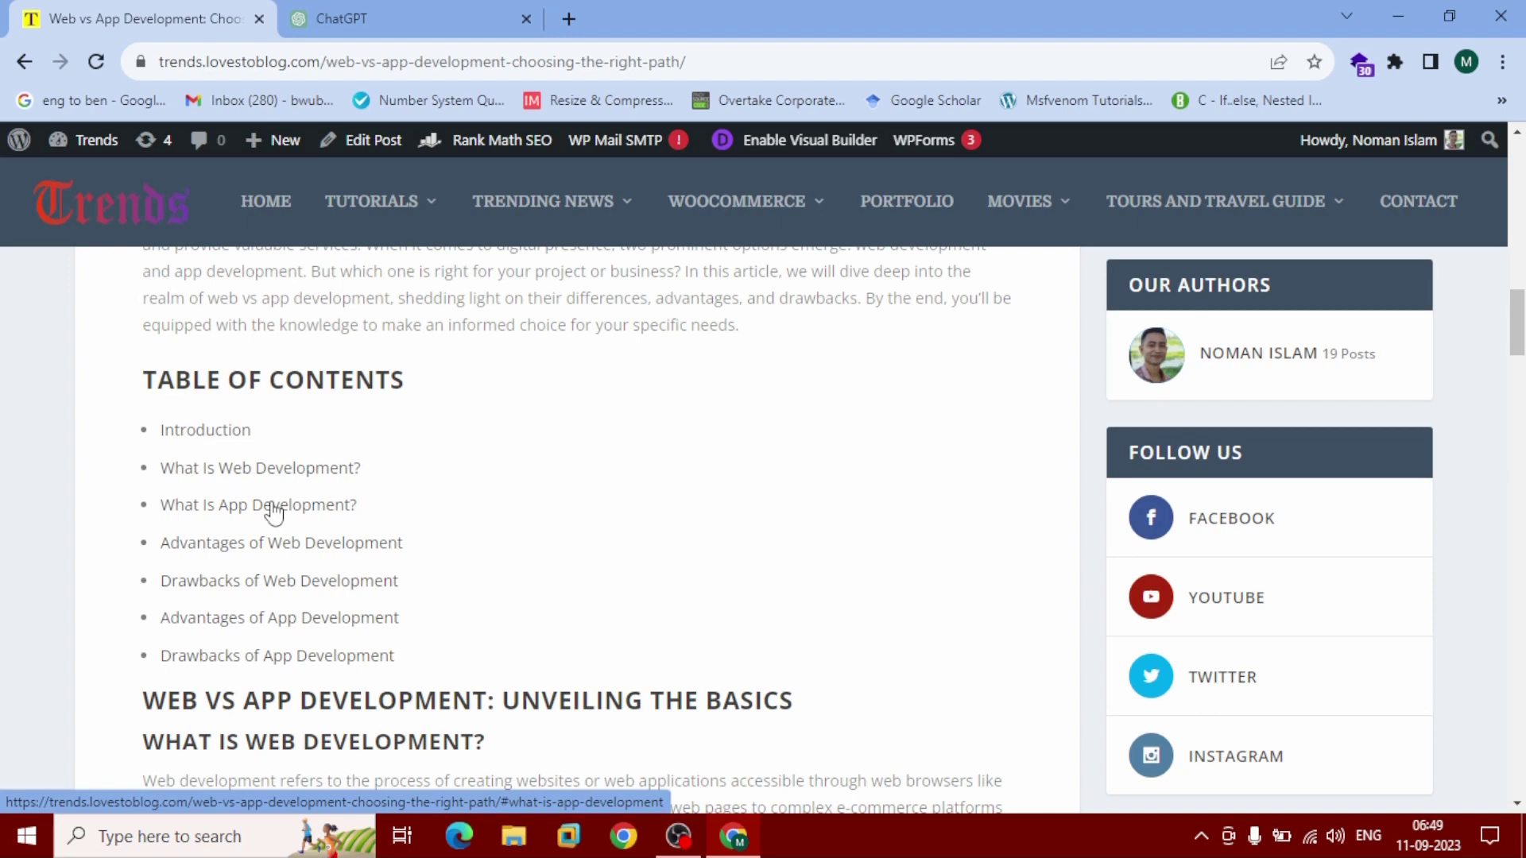
{"action": "scroll", "coordinate": [269, 508], "scroll_direction": "down", "scroll_amount": 9}
{"action": "scroll", "coordinate": [272, 502], "scroll_direction": "up", "scroll_amount": 10}
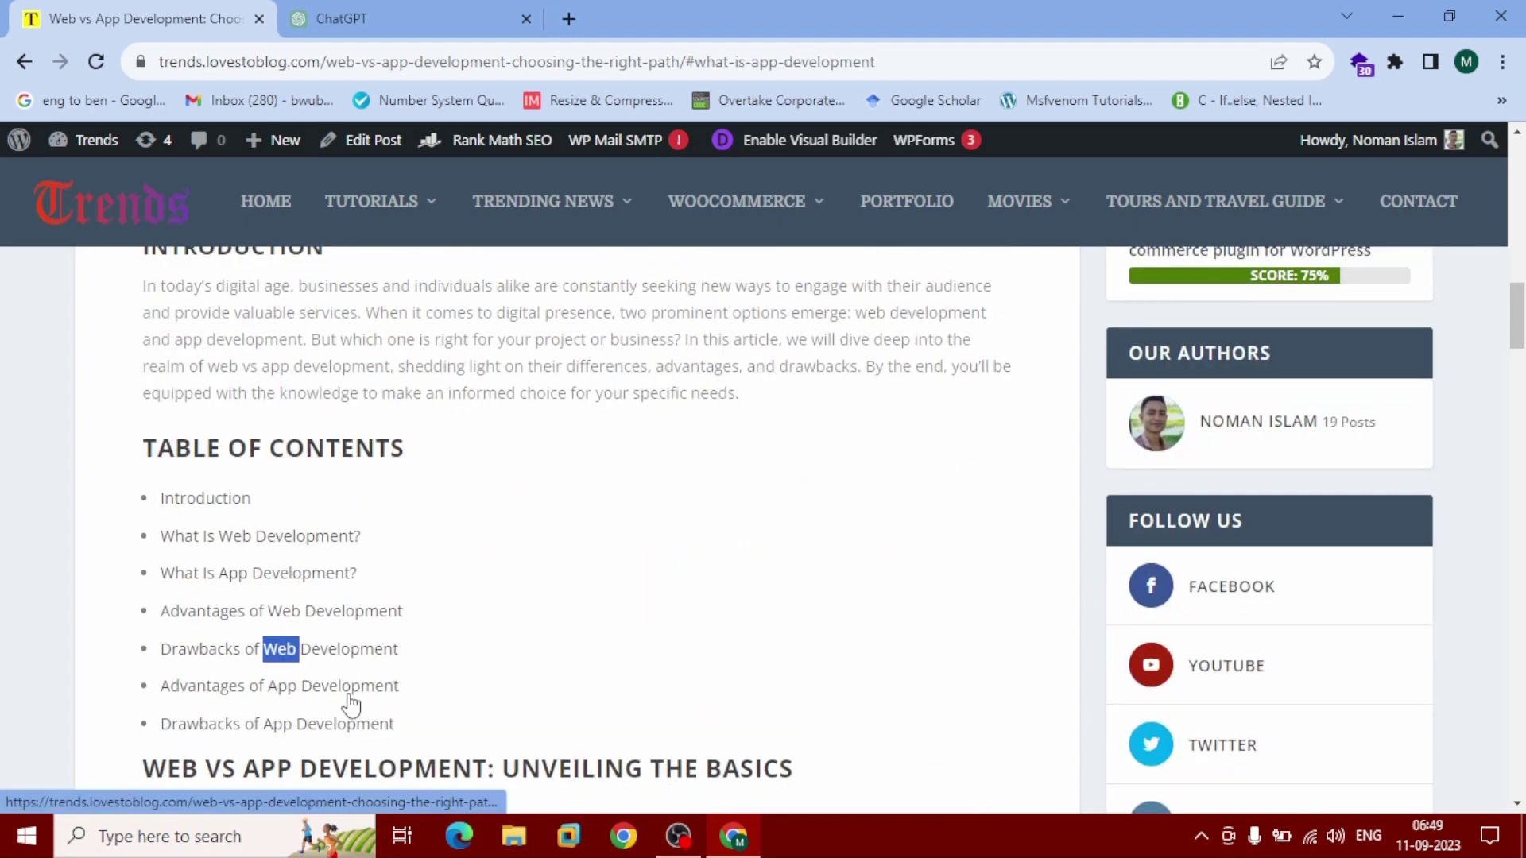
{"action": "scroll", "coordinate": [347, 703], "scroll_direction": "down", "scroll_amount": 15}
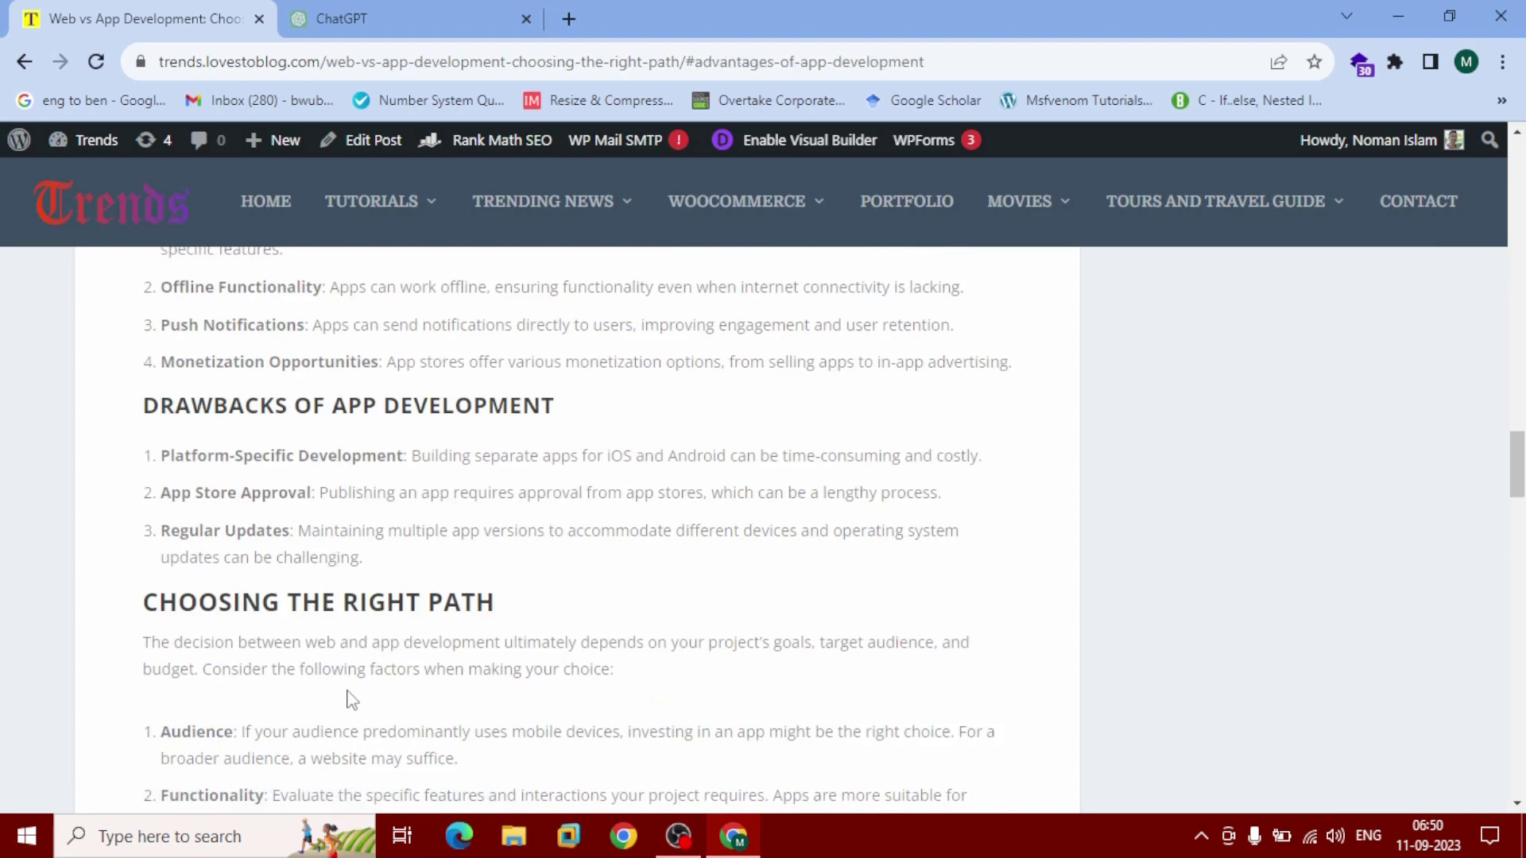
{"action": "scroll", "coordinate": [347, 691], "scroll_direction": "up", "scroll_amount": 15}
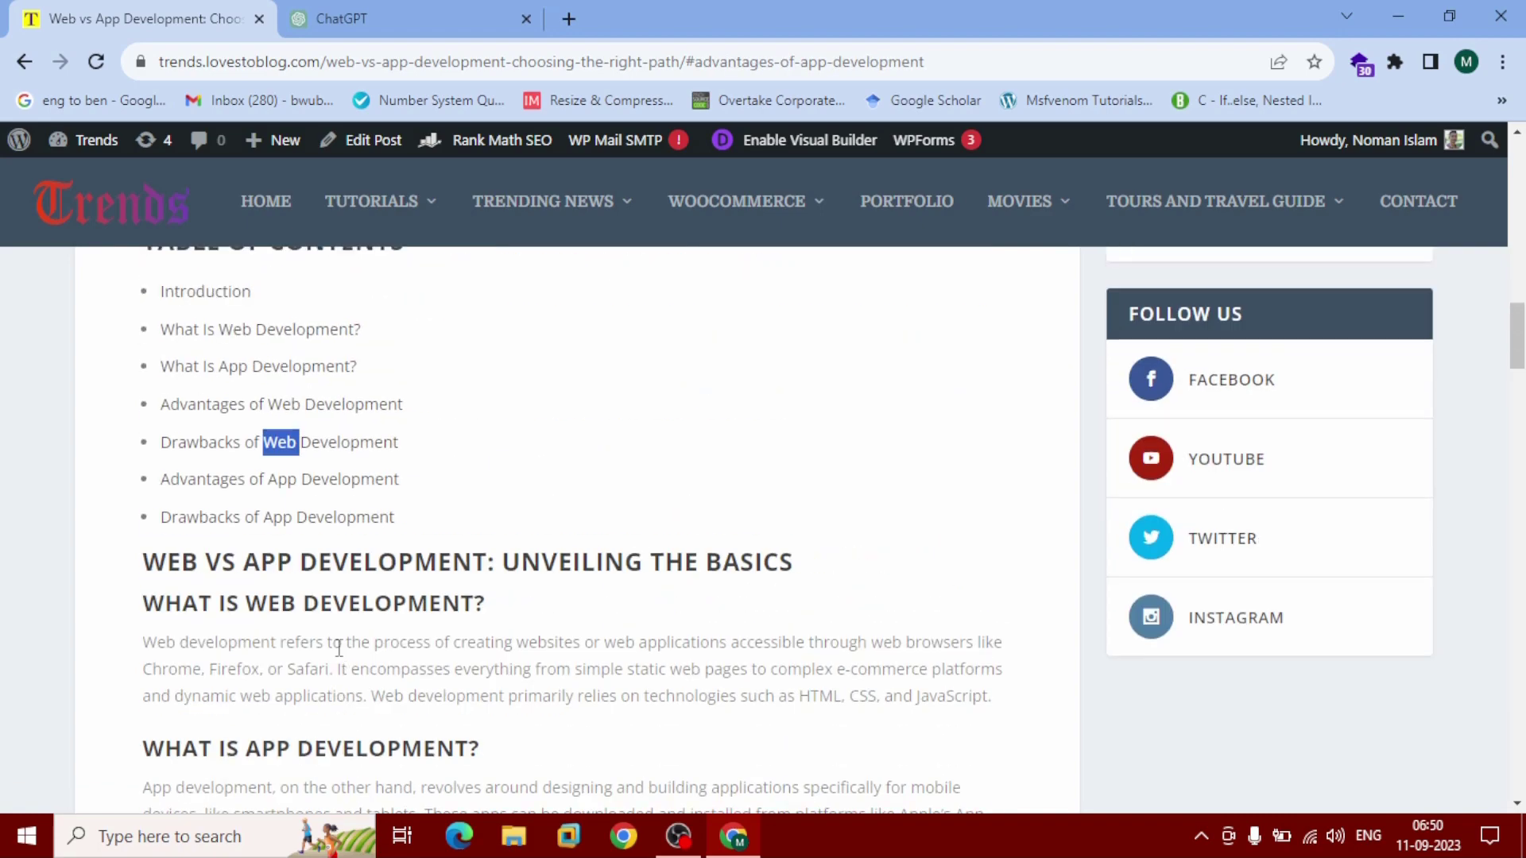
{"action": "left_click", "coordinate": [304, 518]}
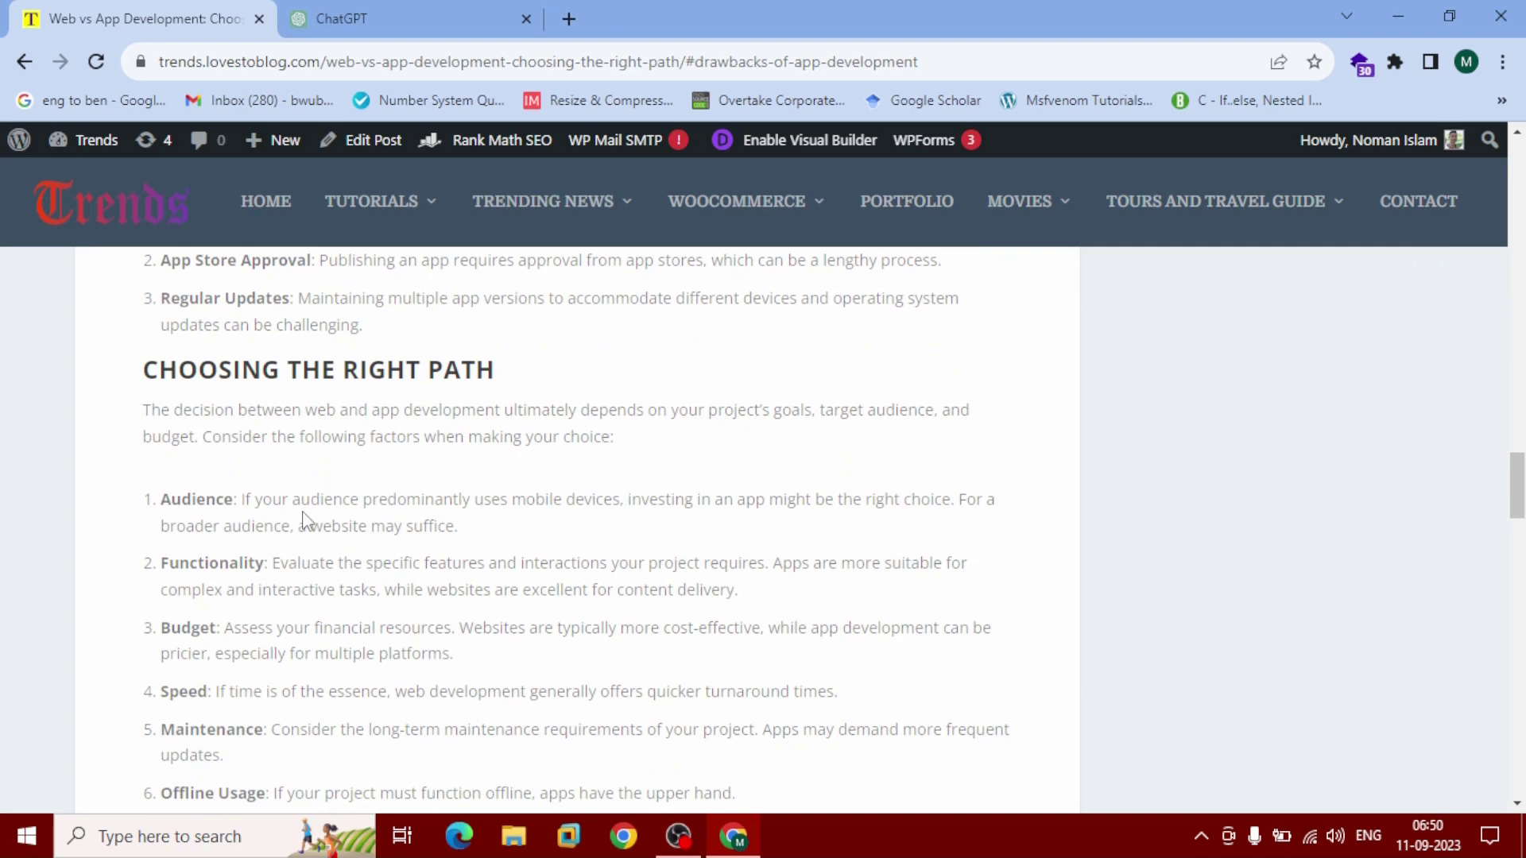
Step: Give the published post a five-star rating below the Conclusion and look over the author box and comment form
{"action": "scroll", "coordinate": [304, 518], "scroll_direction": "down", "scroll_amount": 15}
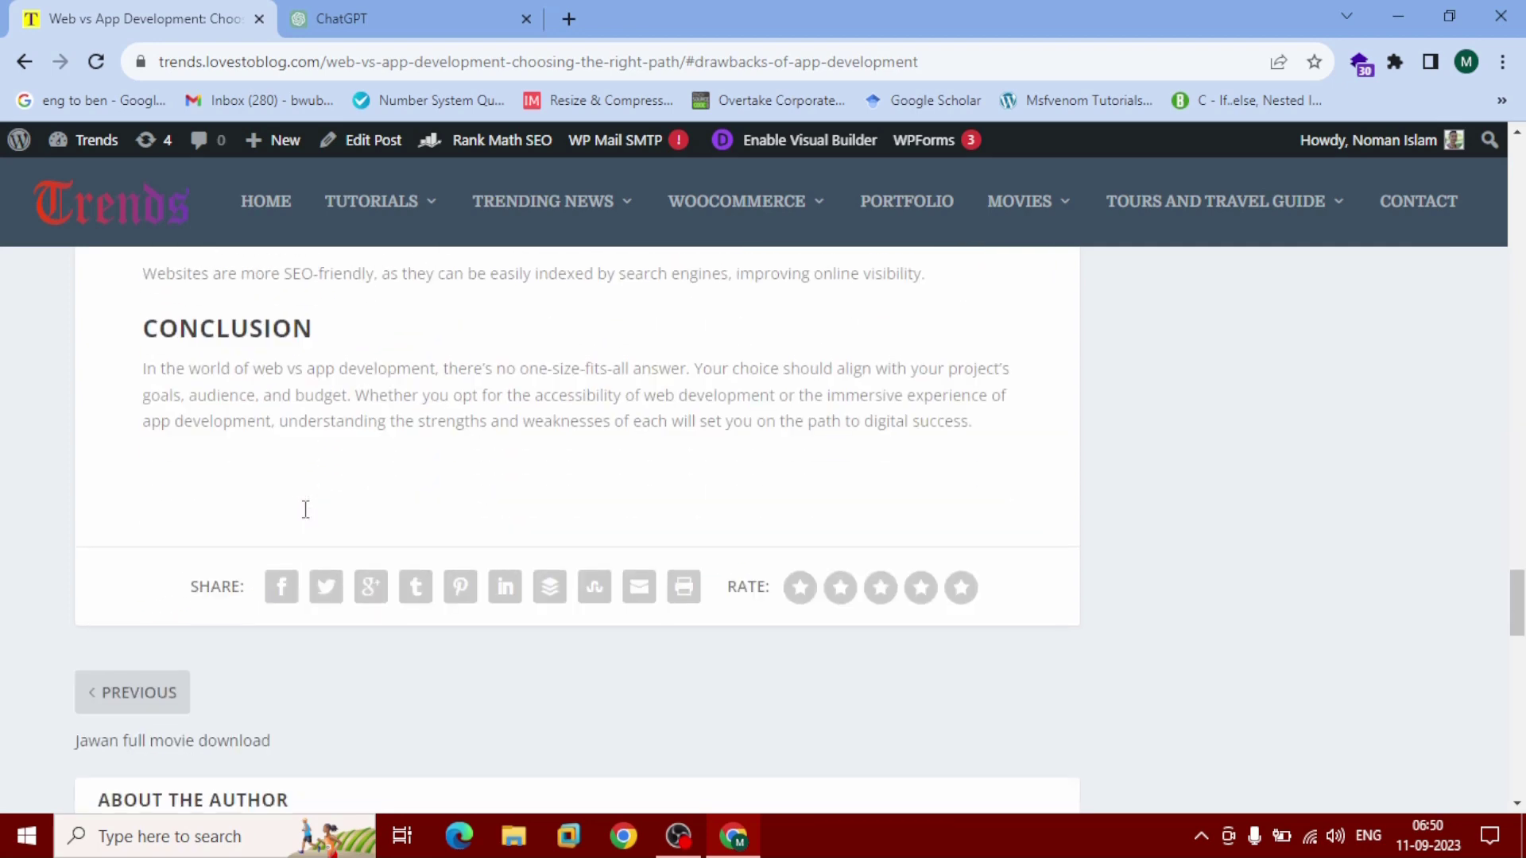
{"action": "left_click", "coordinate": [961, 586]}
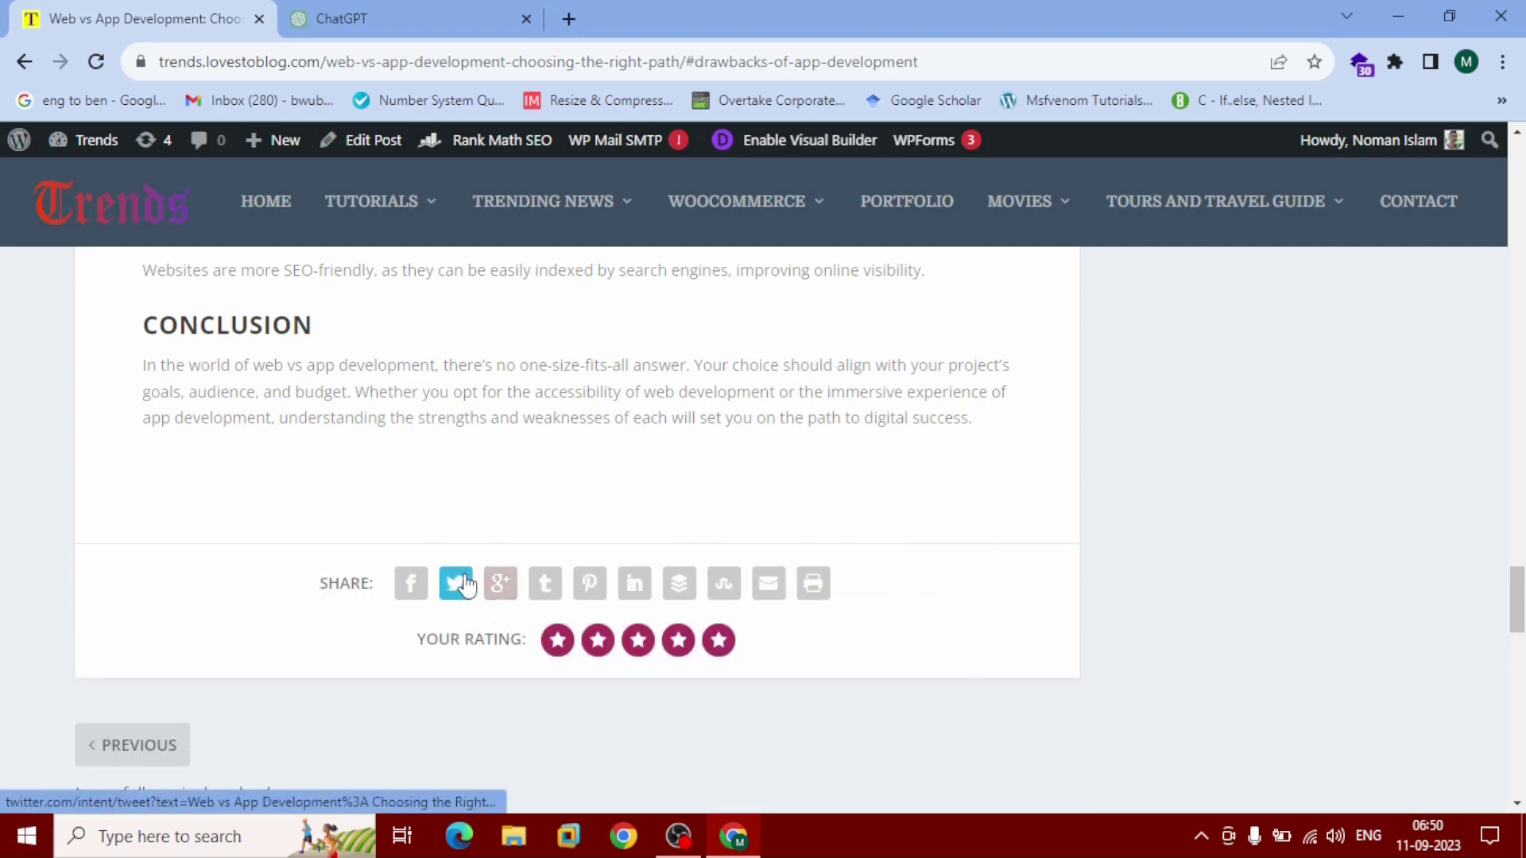
{"action": "scroll", "coordinate": [964, 473], "scroll_direction": "down", "scroll_amount": 4}
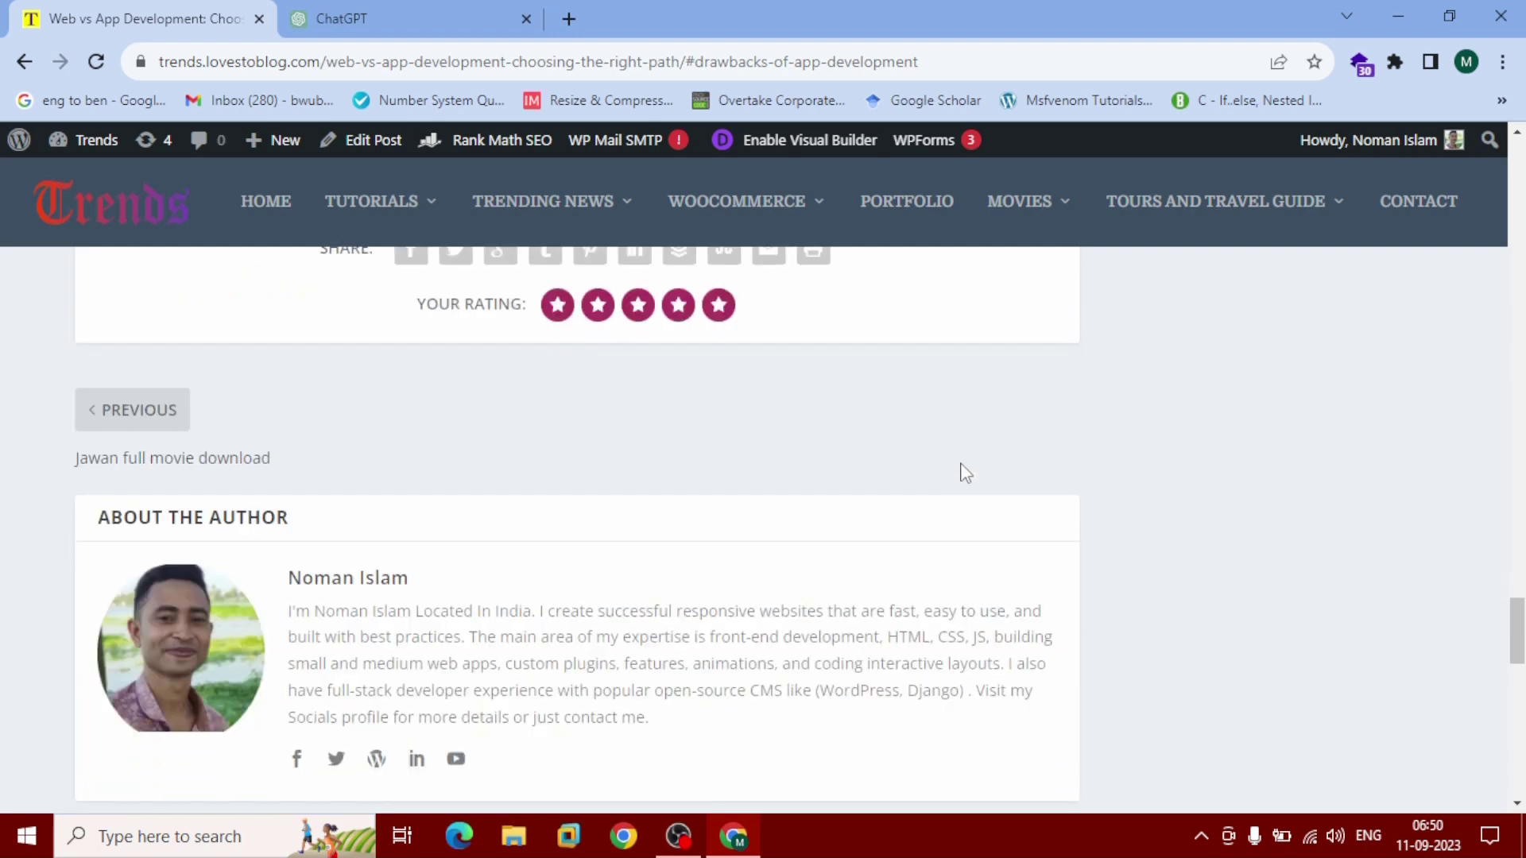
{"action": "scroll", "coordinate": [964, 474], "scroll_direction": "down", "scroll_amount": 7}
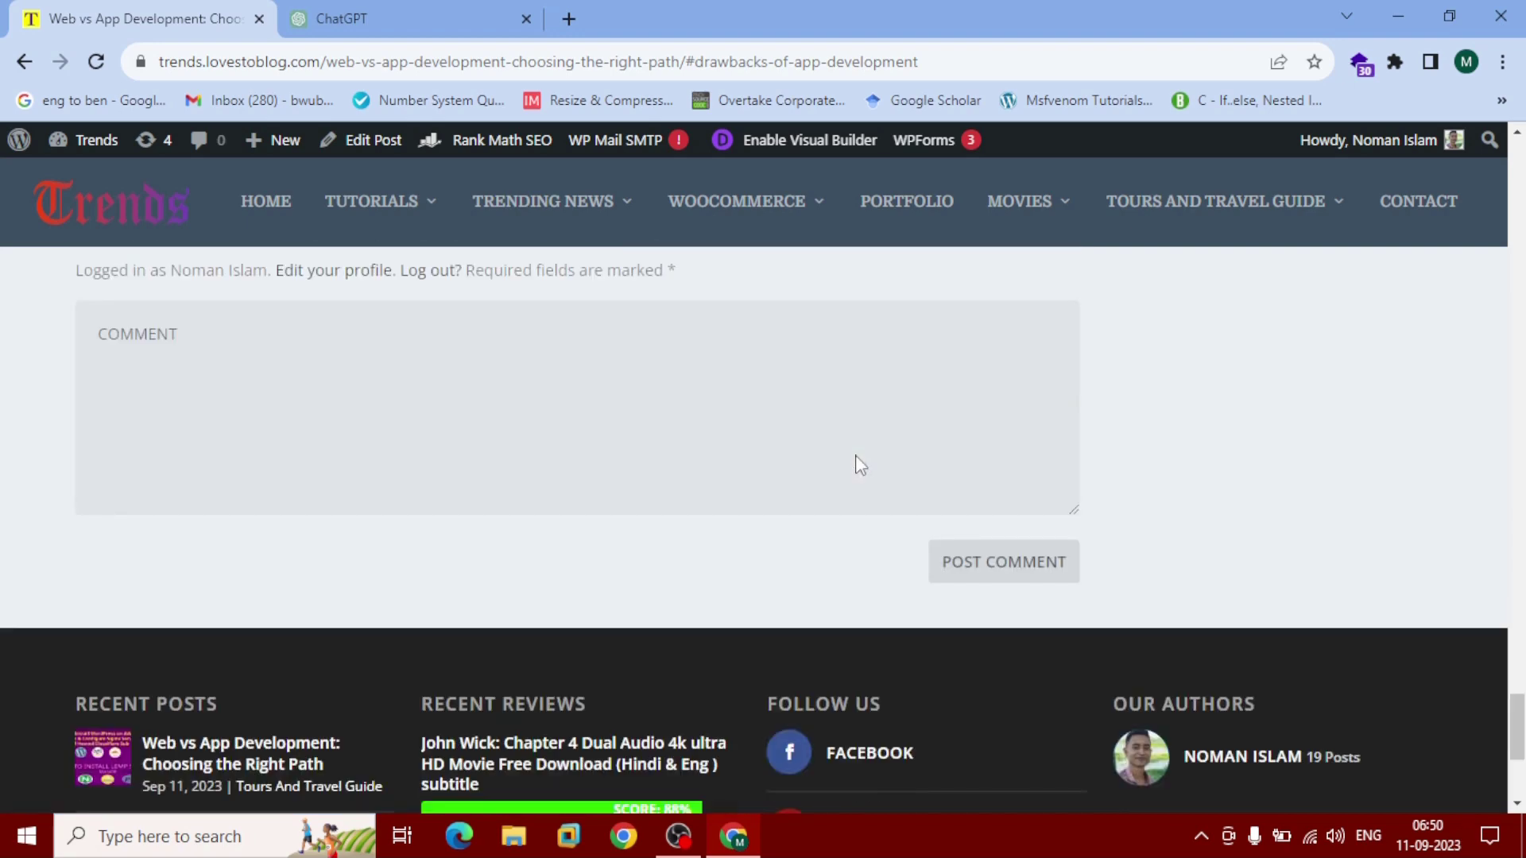